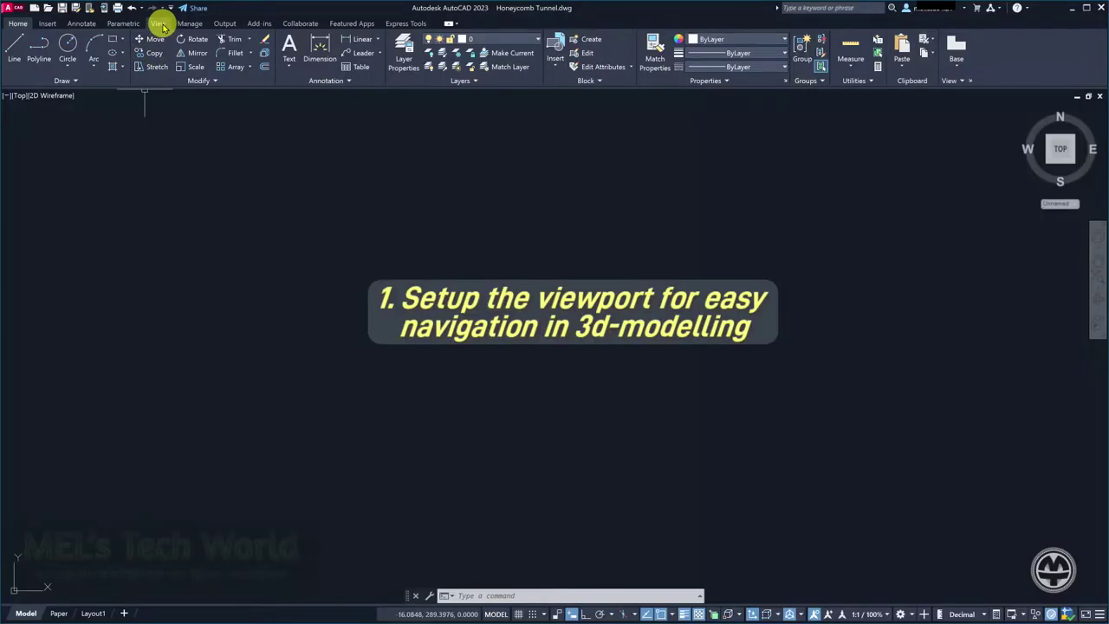
Split the drawing area into a Three: Left viewport layout.
click(160, 24)
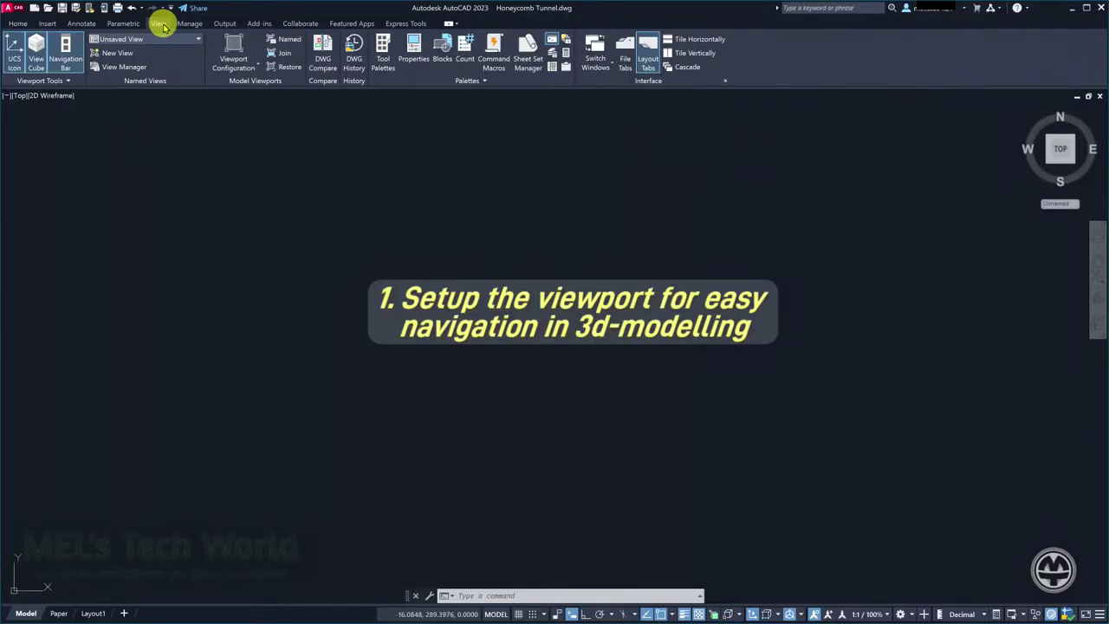
click(228, 73)
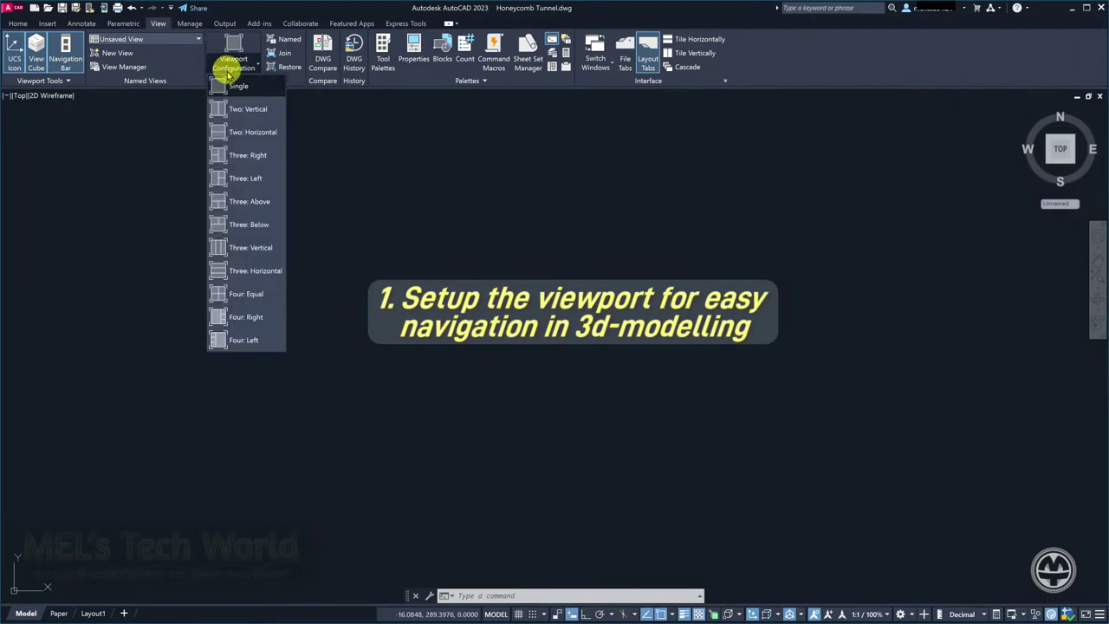
click(243, 178)
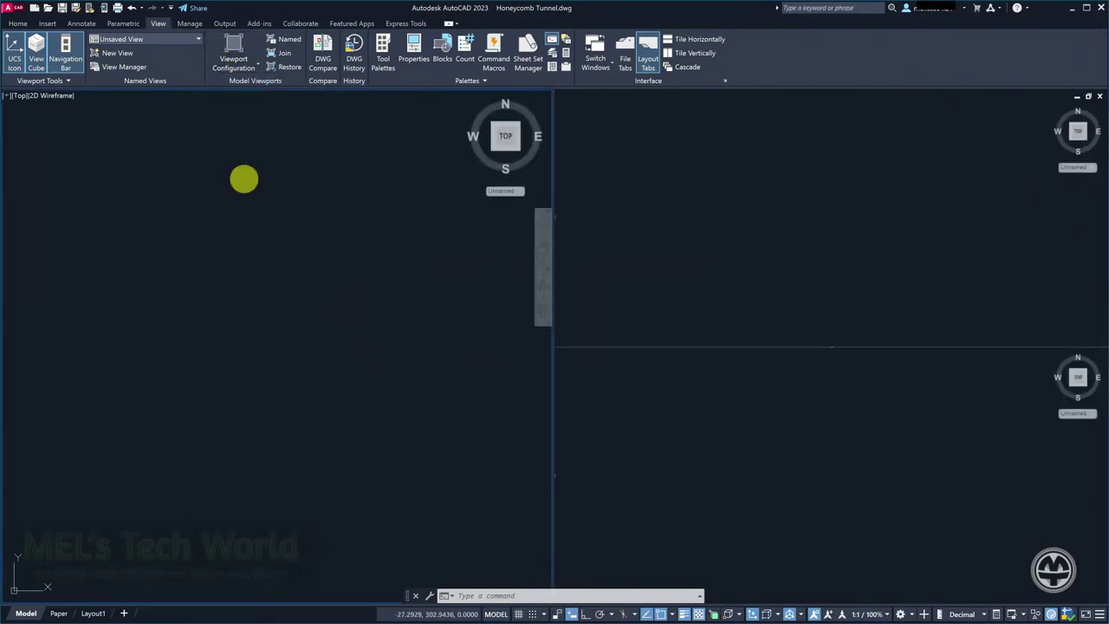
Set the left viewport to SE Isometric and the bottom-right viewport to Front.
click(16, 97)
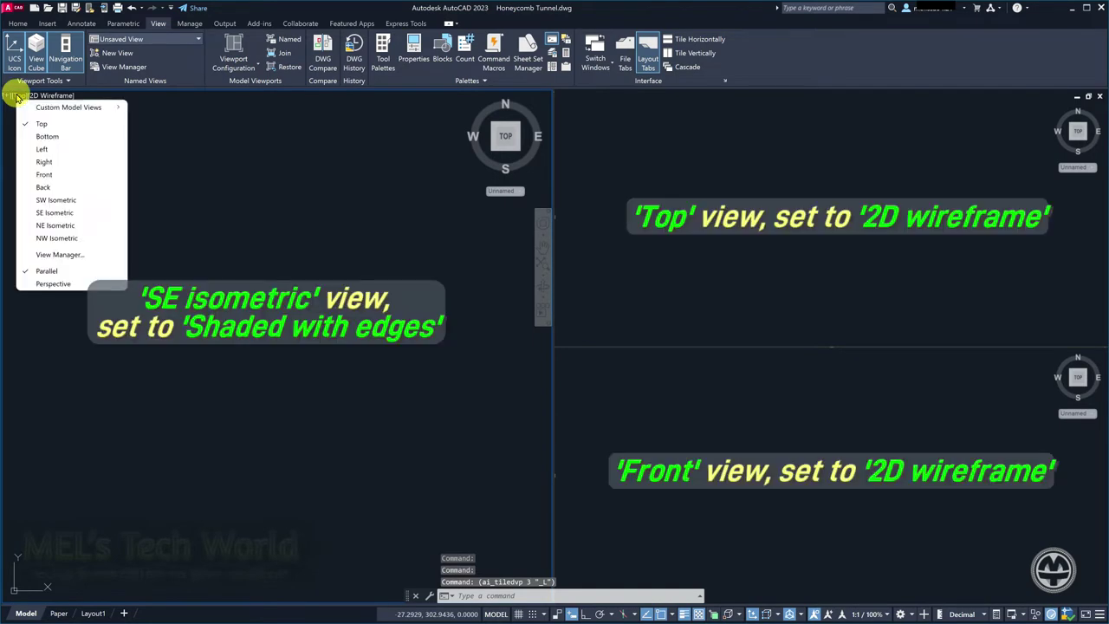
click(61, 212)
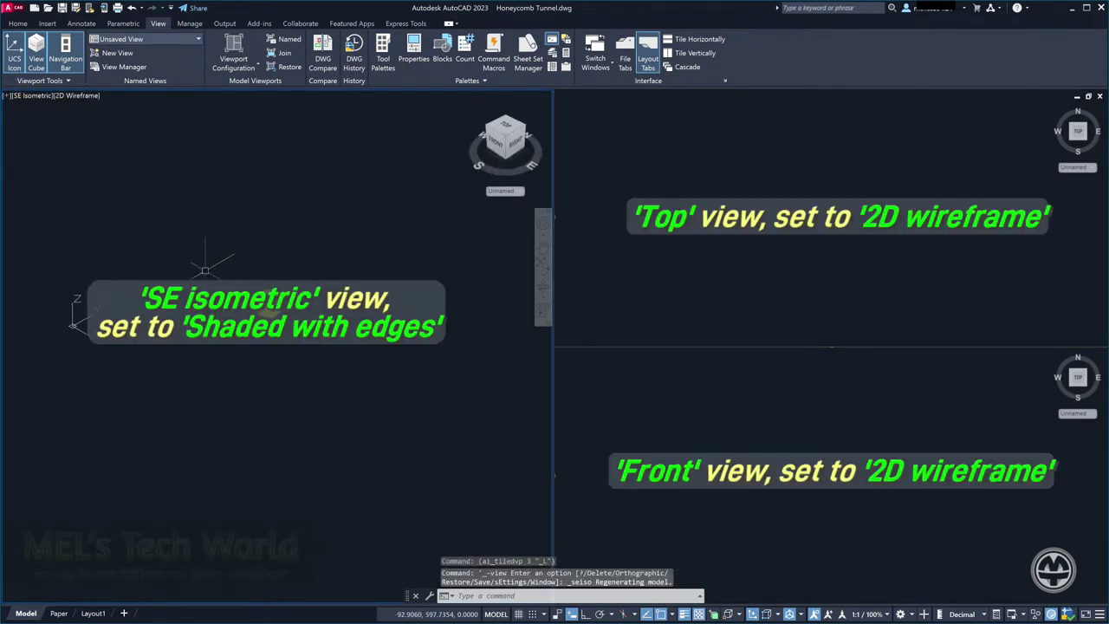
click(725, 265)
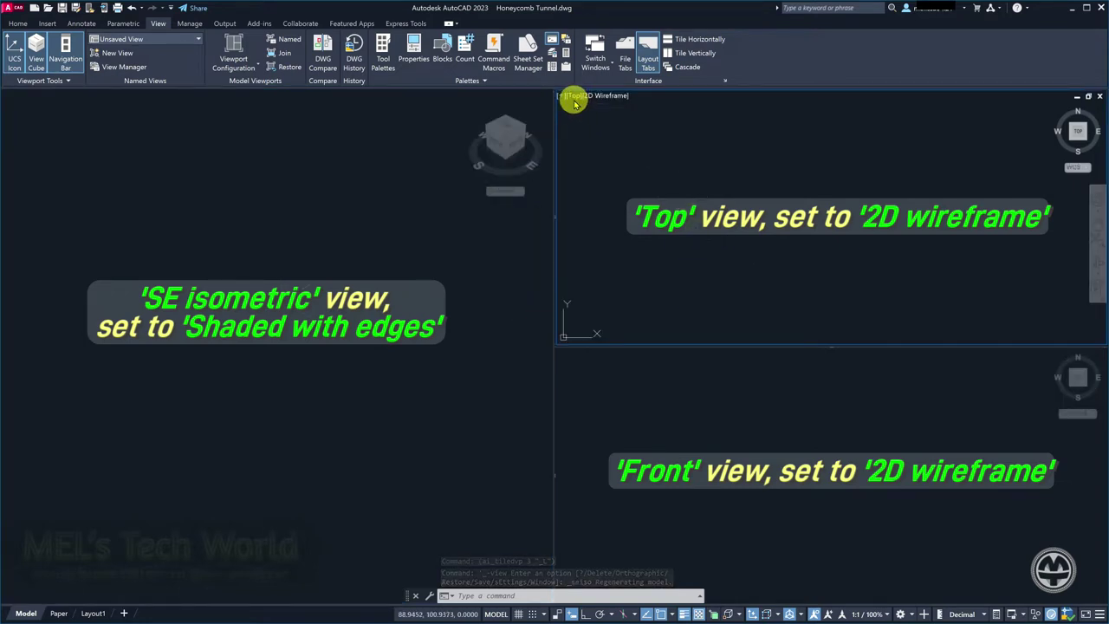
click(609, 414)
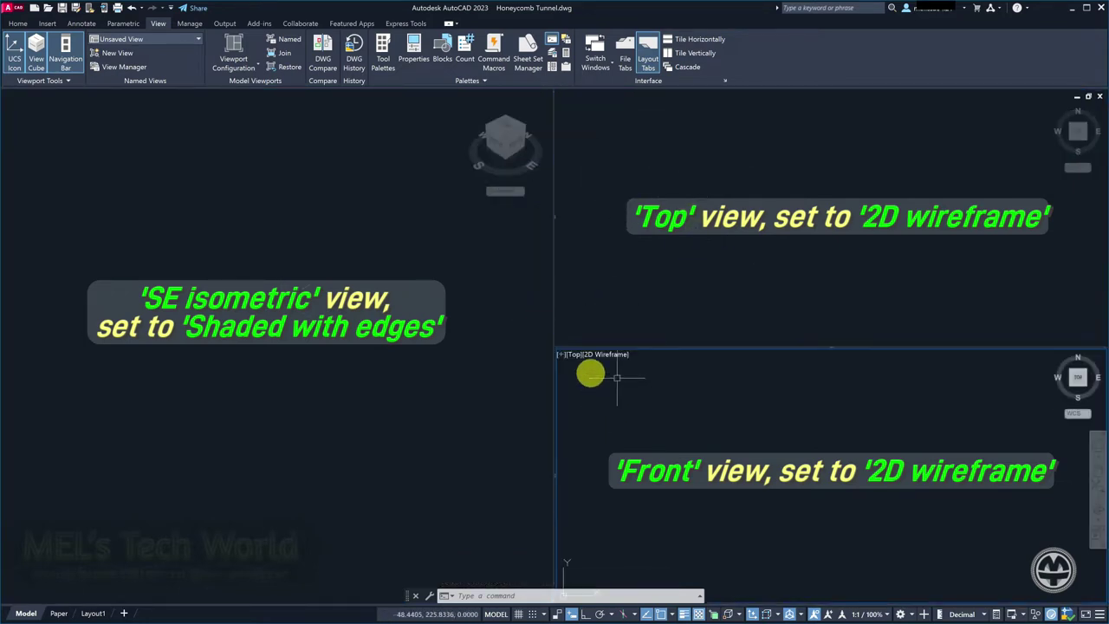
click(574, 356)
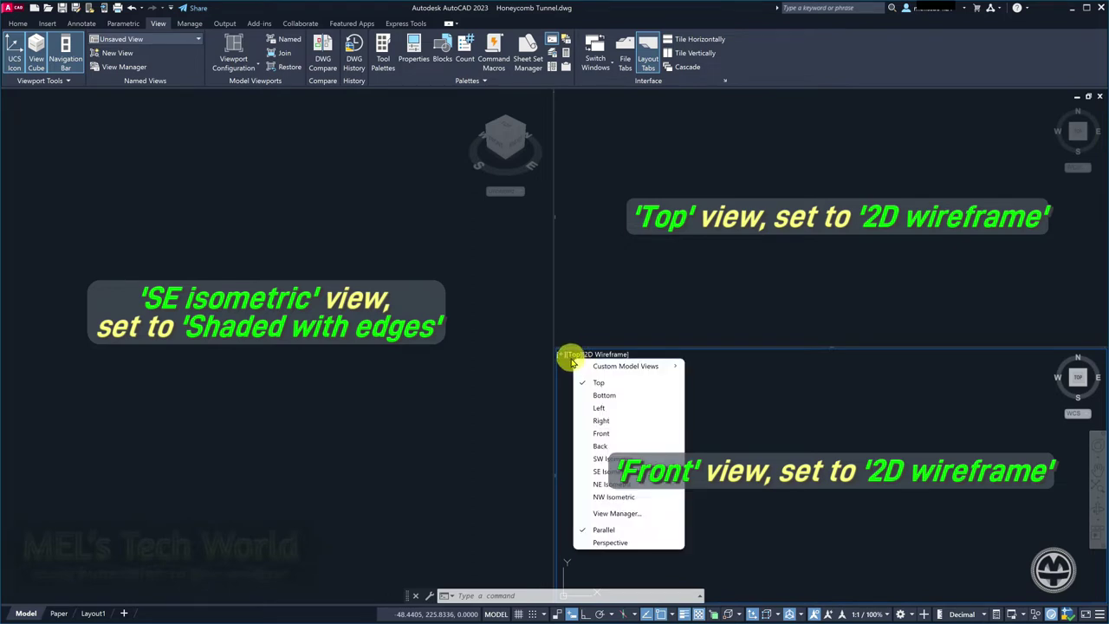
click(649, 433)
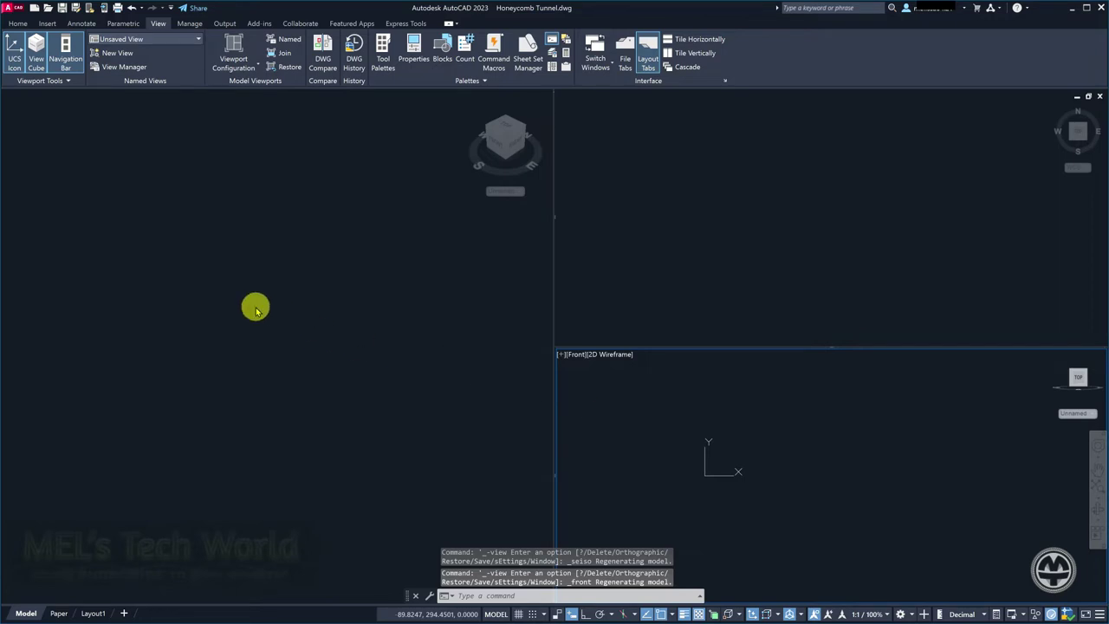
Give the left isometric viewport the Shaded with Edges visual style.
click(256, 307)
click(68, 96)
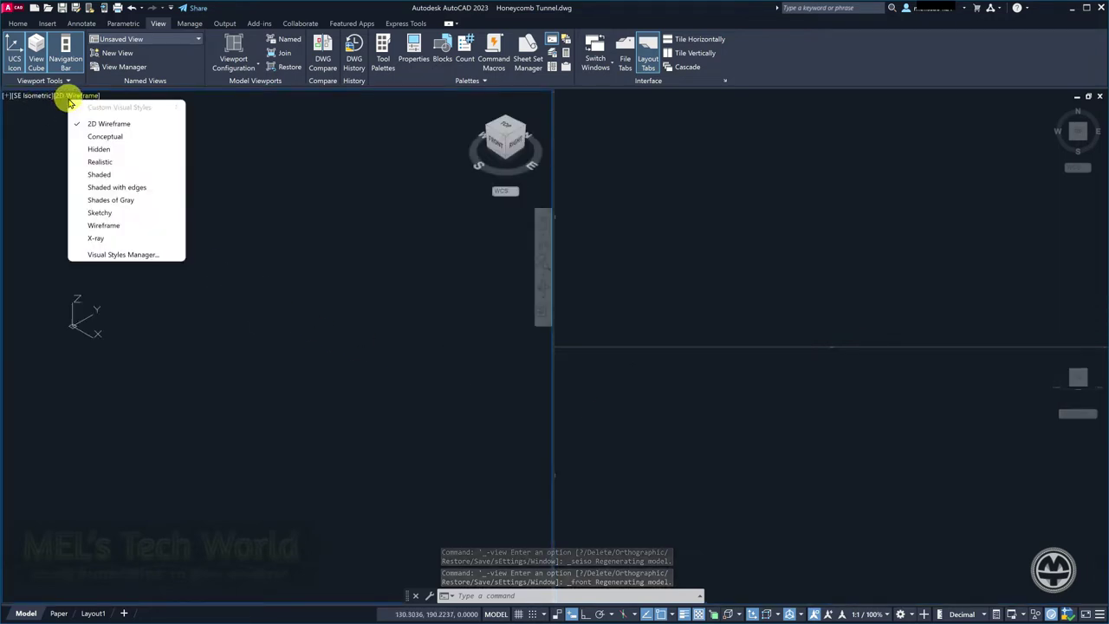
click(126, 189)
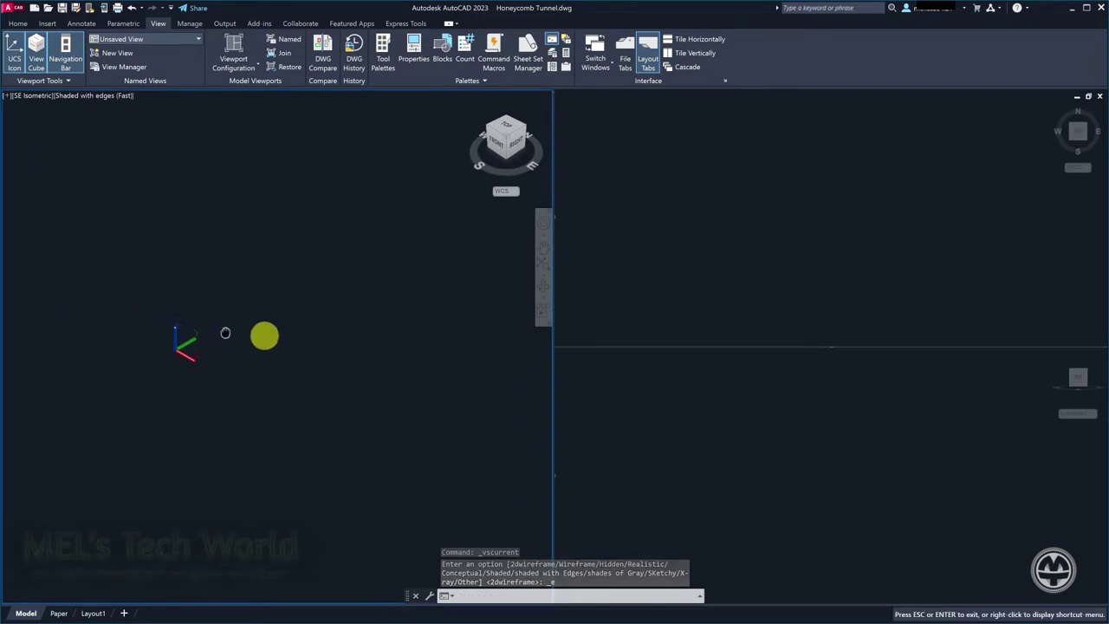
Set the UCS to Front using DDUCS's Orthographic UCSs list.
text(DDUCS)
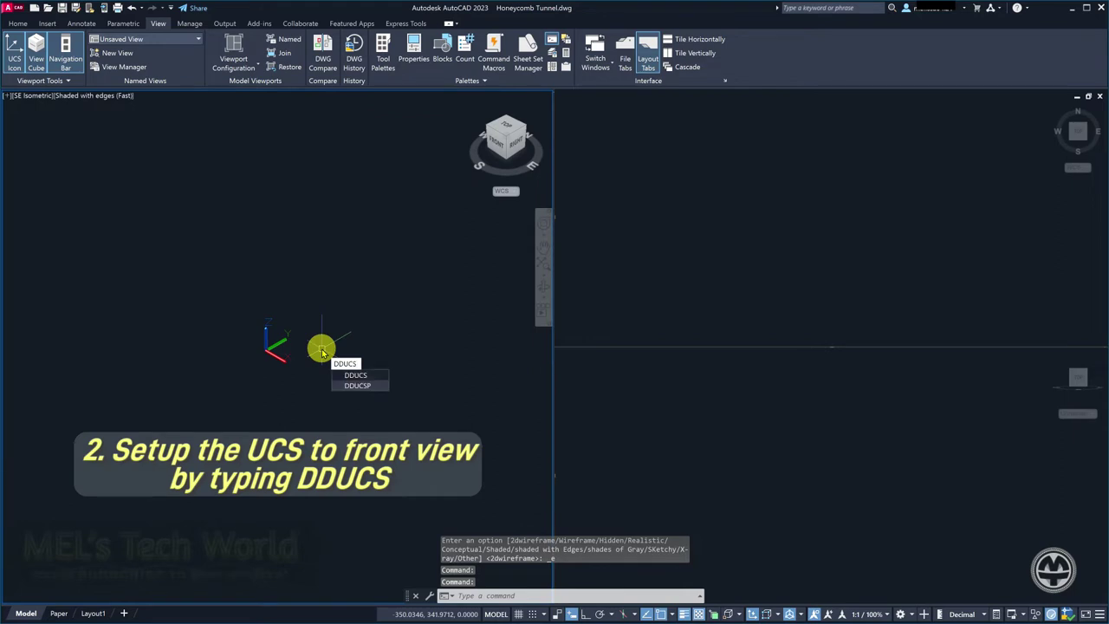
key(Return)
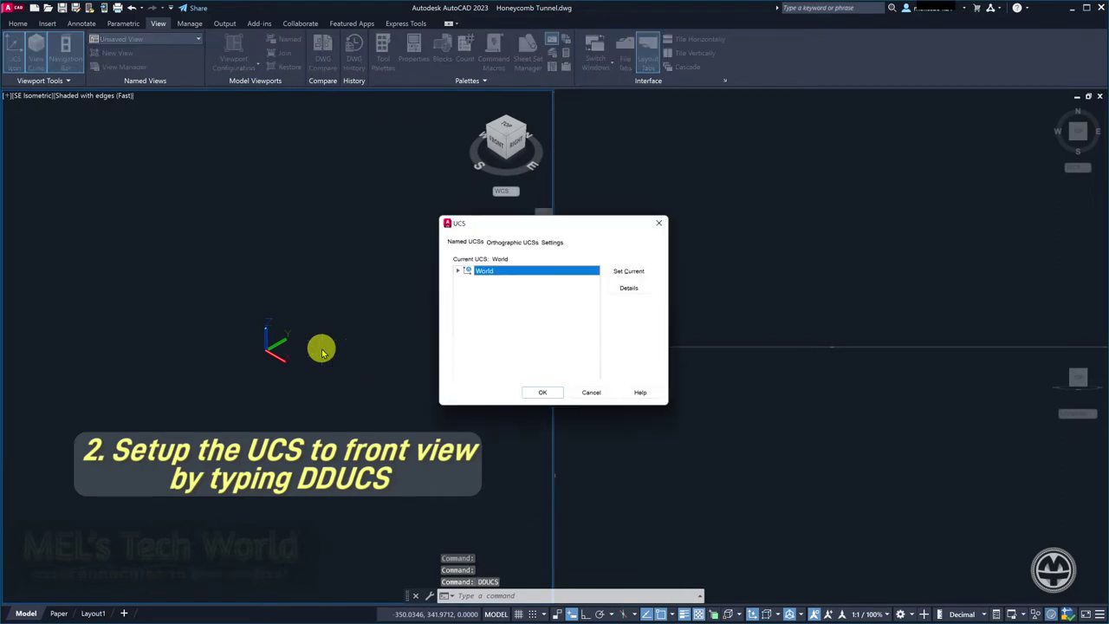
click(511, 241)
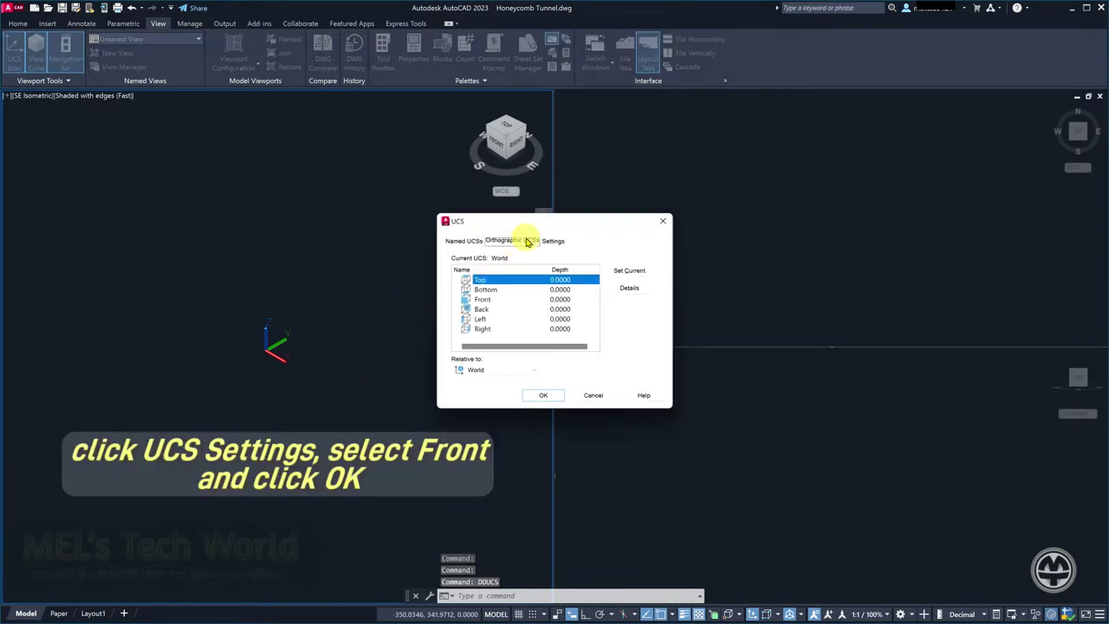
click(507, 301)
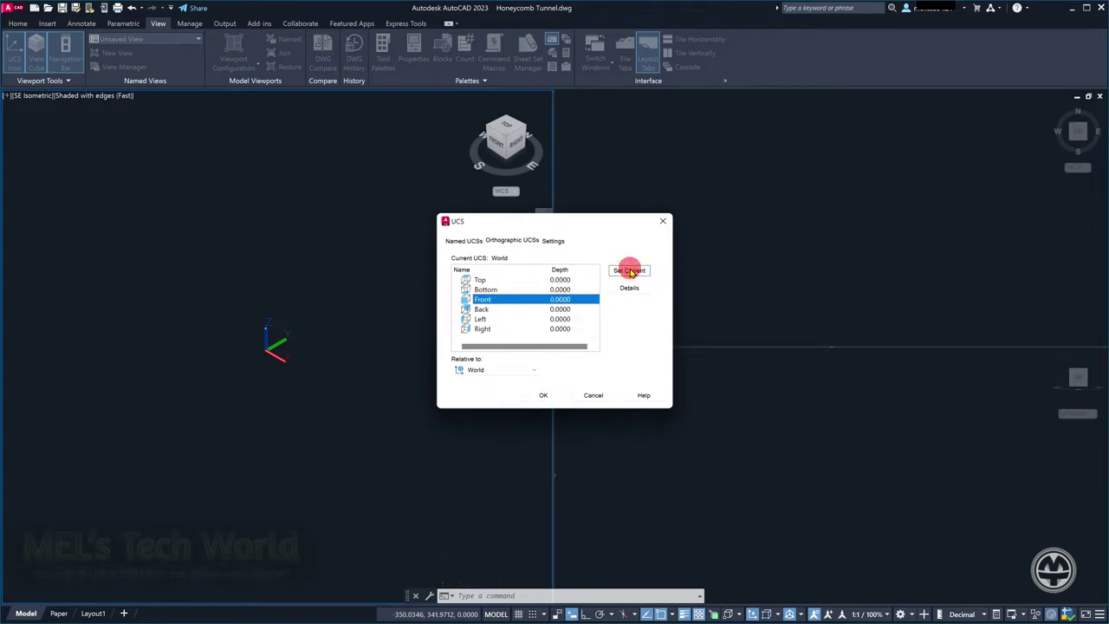
click(553, 397)
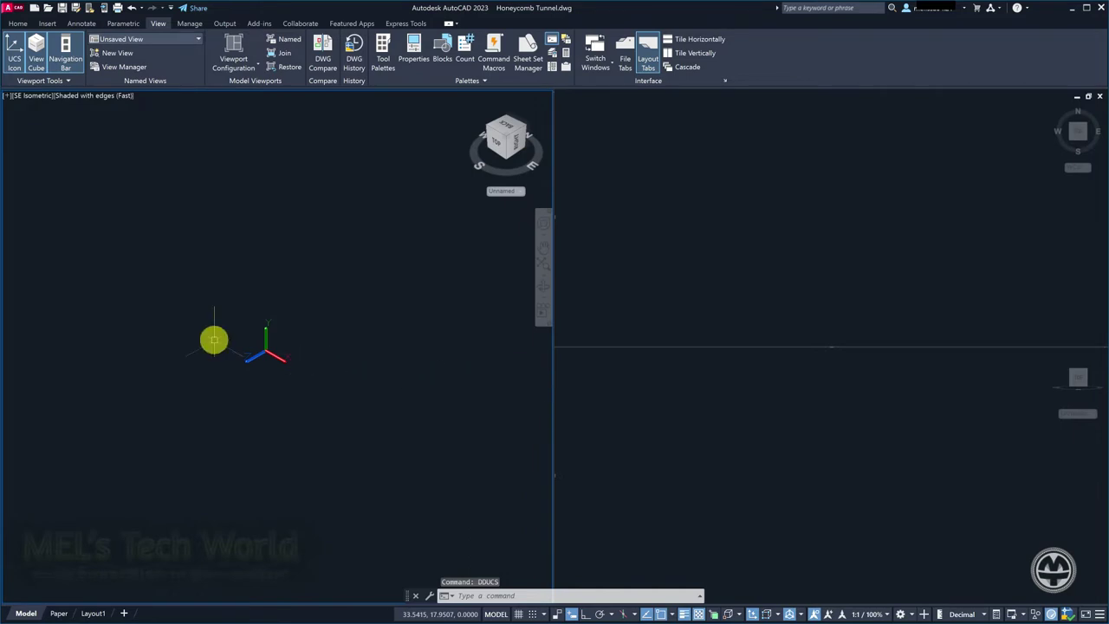
text(HELIX)
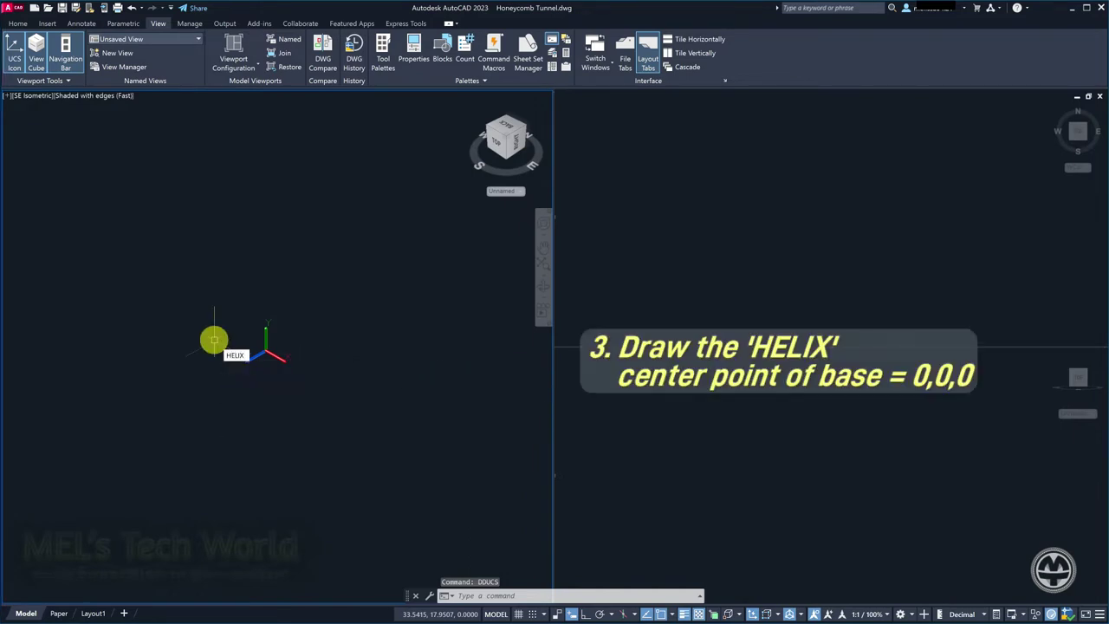
Draw a helix at 0,0,0 with base and top radius 1500 and height 8000.
key(Return)
text(0,0,0)
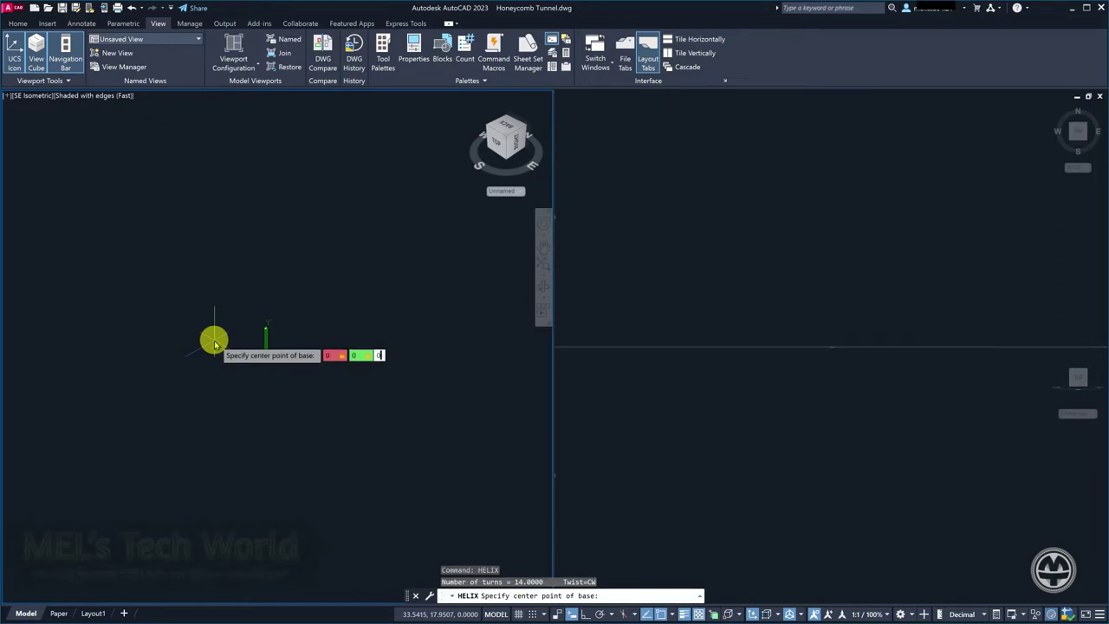
key(Return)
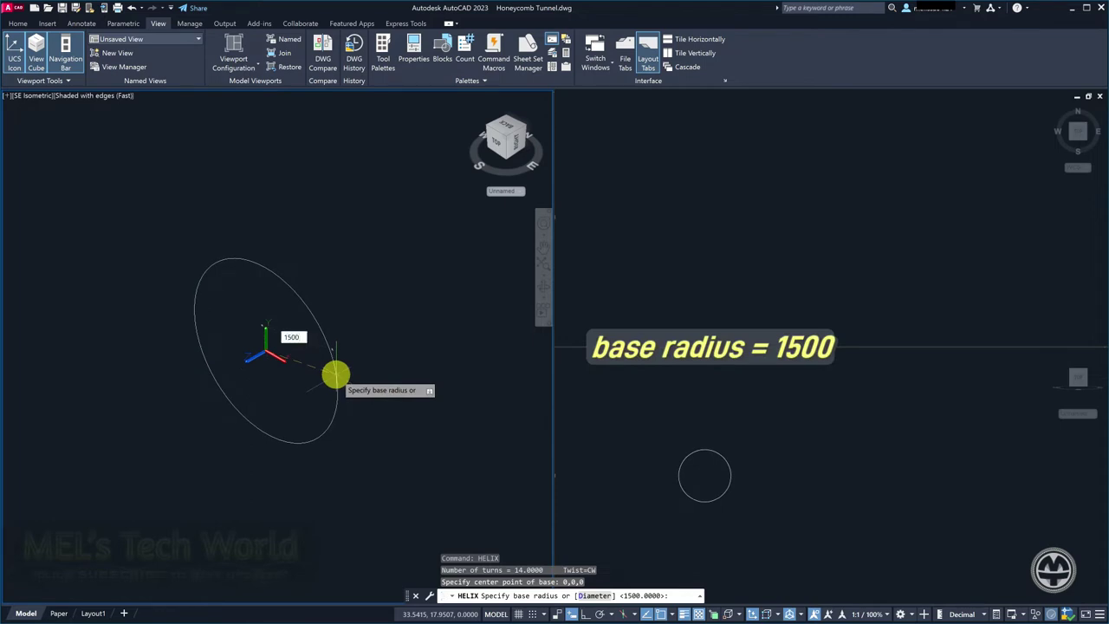
key(Return)
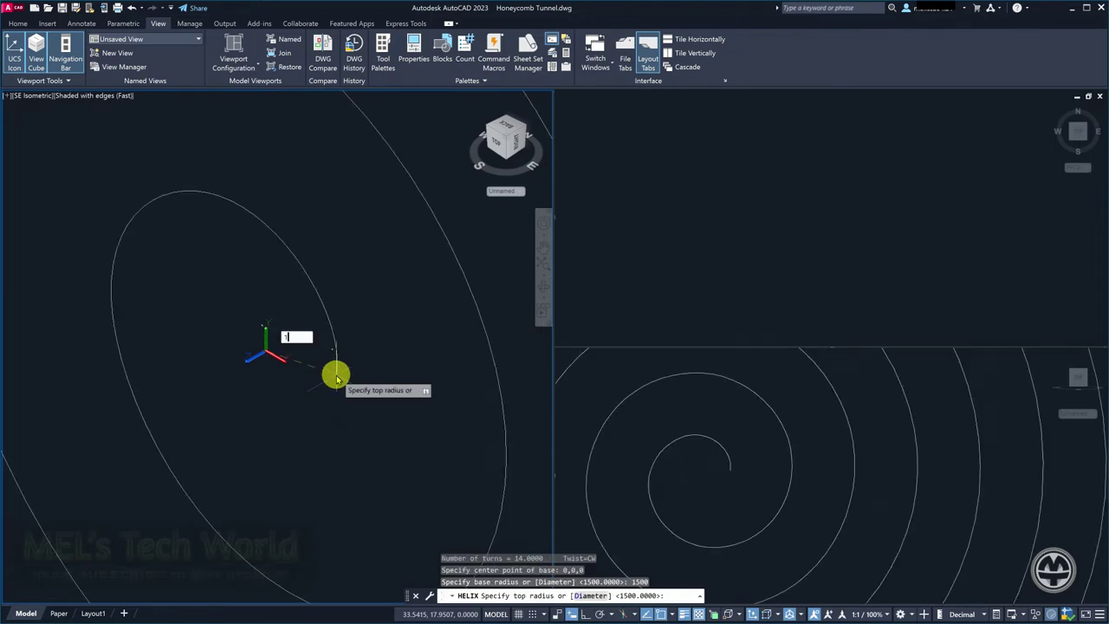
key(Return)
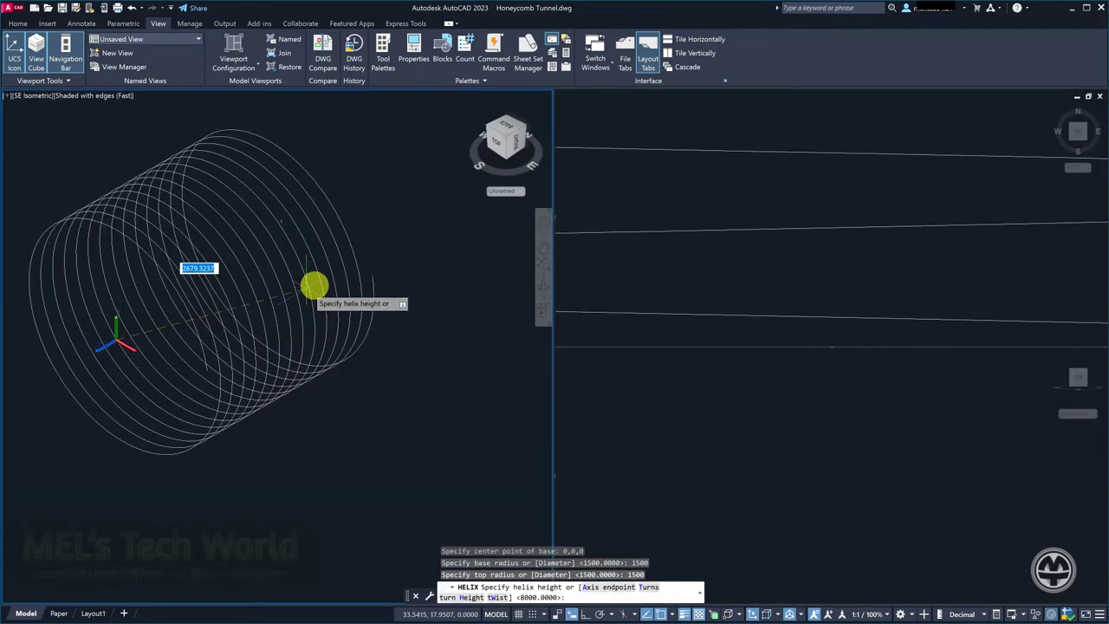
scroll(336, 355, up, 2)
text(8000)
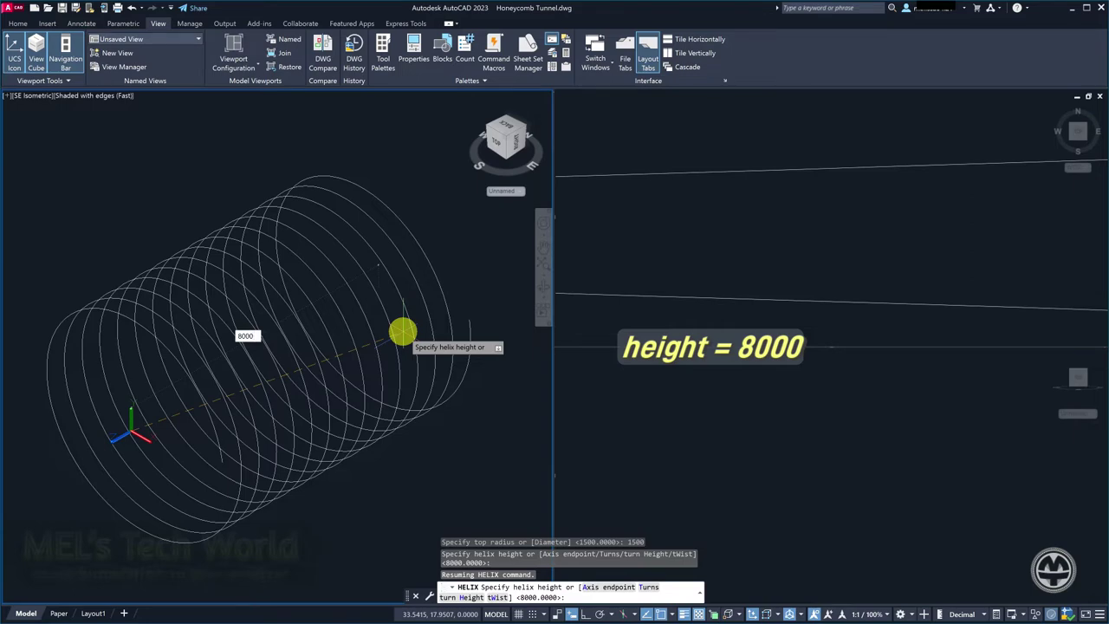
key(Return)
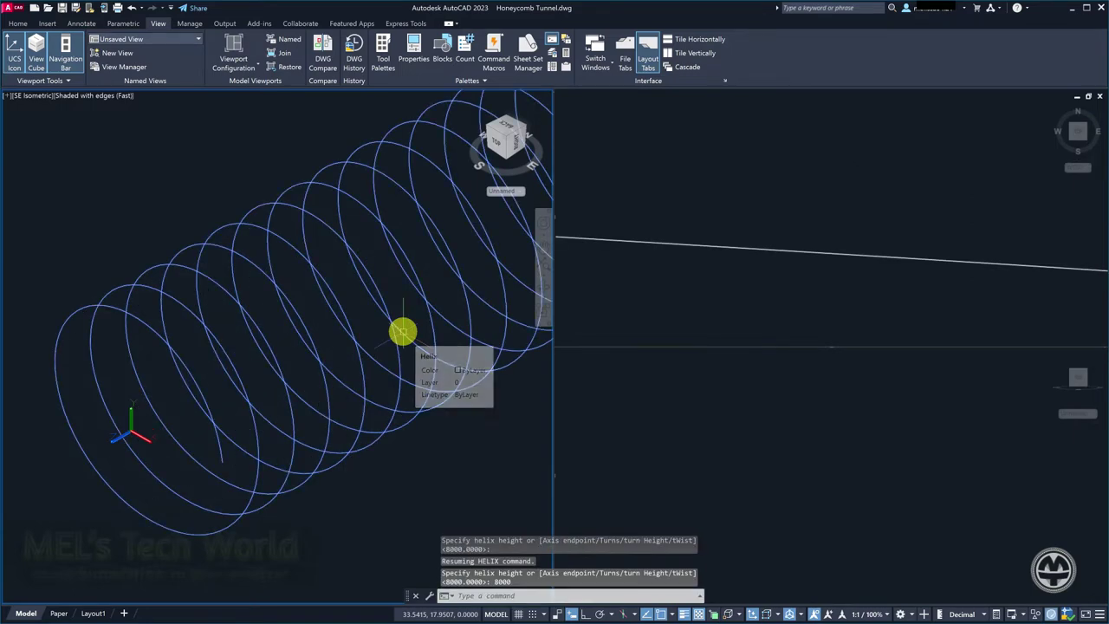
Orbit the isometric view and pan and zoom the Top and Front viewports to frame the helix.
shift+middle_drag(294, 361, 315, 324)
scroll(293, 341, down, 3)
scroll(326, 322, up, 3)
mouse_move(317, 323)
shift+middle_down()
mouse_move(283, 329)
mouse_move(520, 292)
shift+middle_up()
click(707, 219)
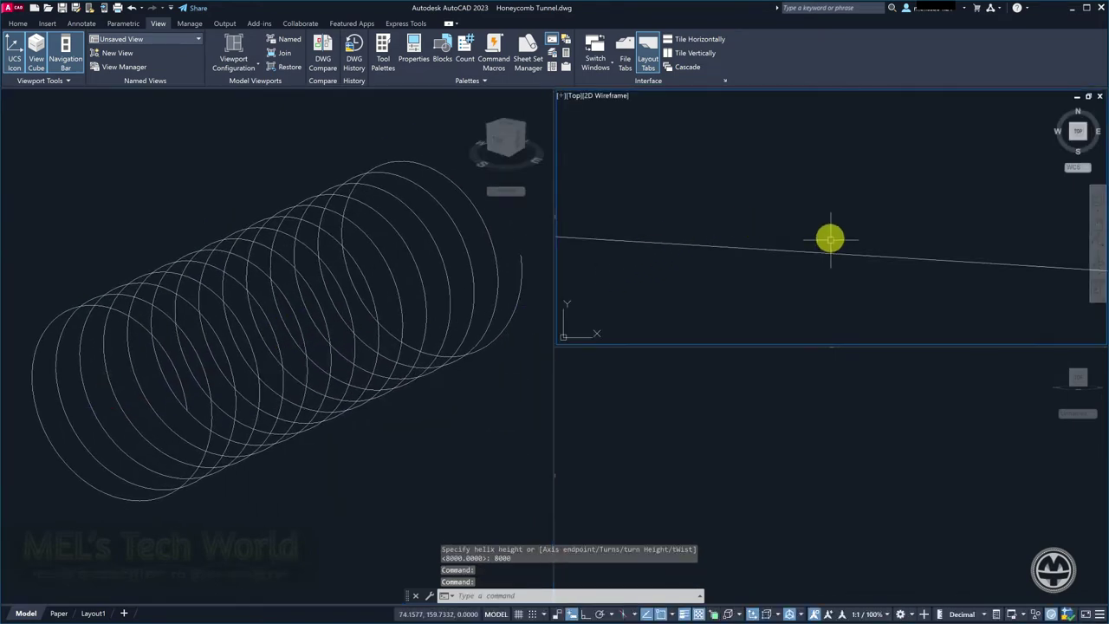
scroll(814, 241, down, 3)
scroll(795, 247, down, 3)
scroll(797, 216, down, 2)
scroll(789, 229, down, 2)
mouse_move(786, 235)
middle_down()
mouse_move(763, 280)
mouse_move(783, 223)
mouse_move(824, 231)
middle_up()
click(783, 453)
middle_click(812, 448)
click(723, 265)
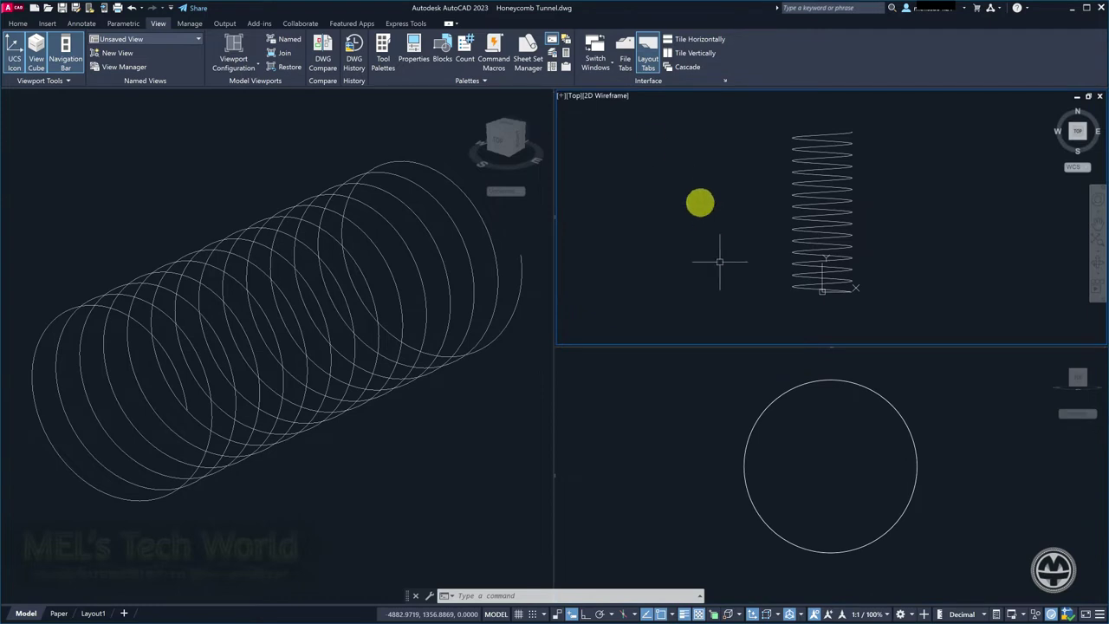
scroll(757, 290, up, 2)
scroll(760, 286, up, 3)
Open the layer manager with LA, set layer 2 current, and close the palette.
key(Escape)
text(la)
key(Return)
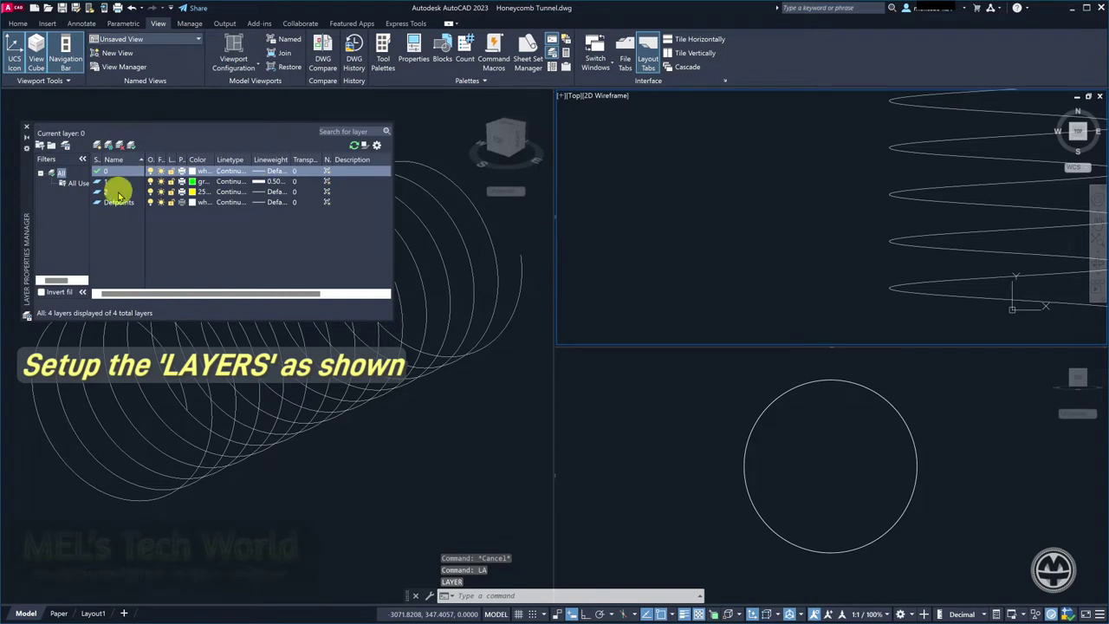
click(117, 191)
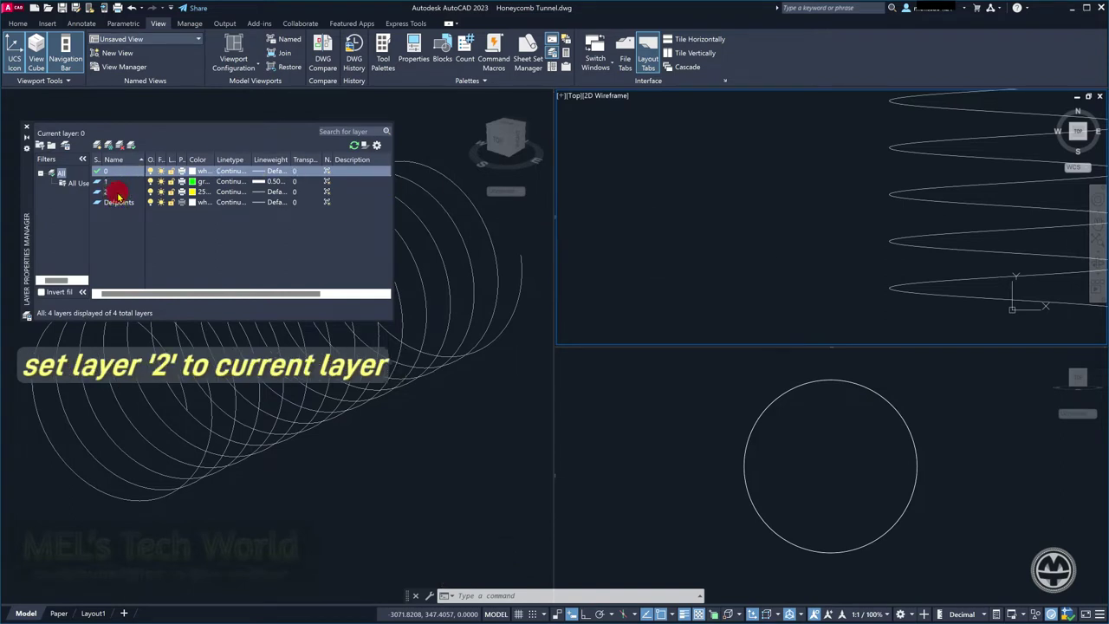
click(131, 148)
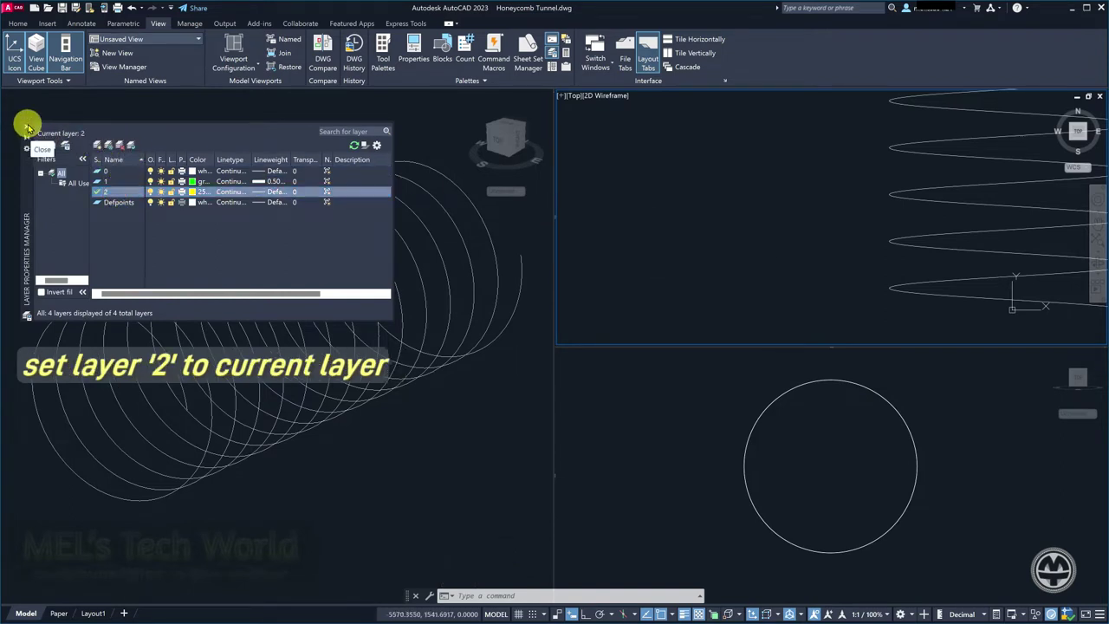
click(26, 126)
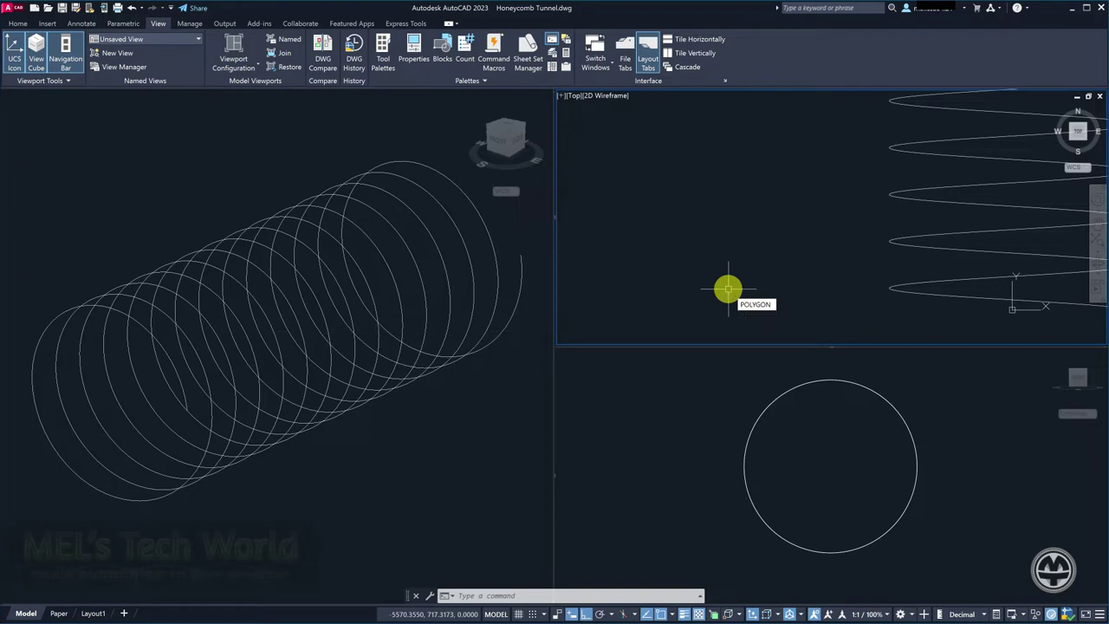
Draw a six-sided polygon centred at 0,0,0, inscribed in a circle of radius 350.
key(Return)
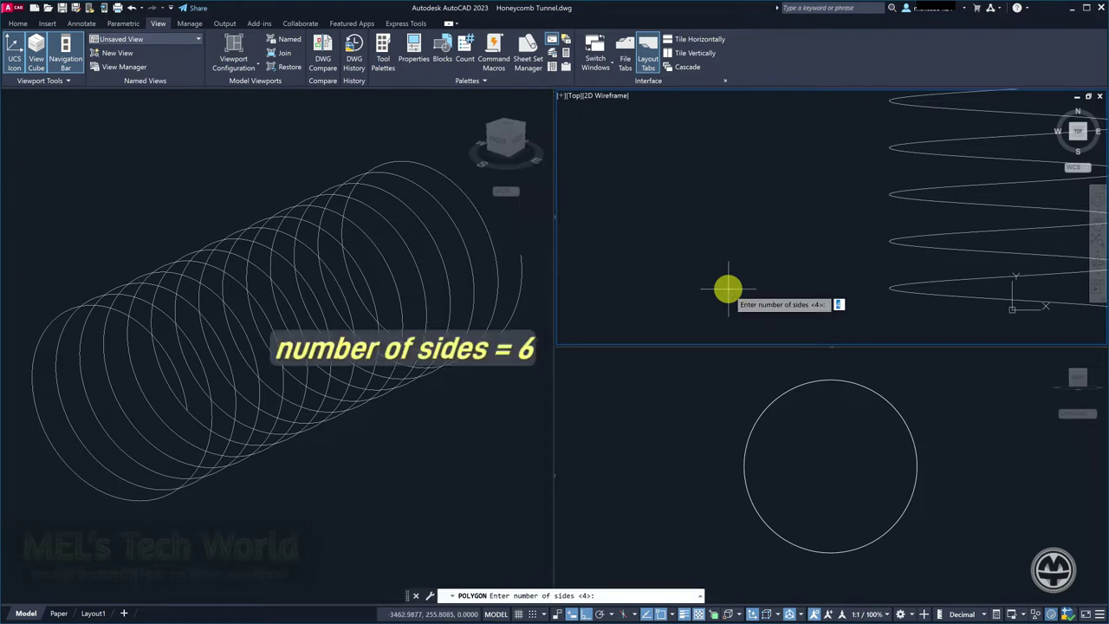
key(Return)
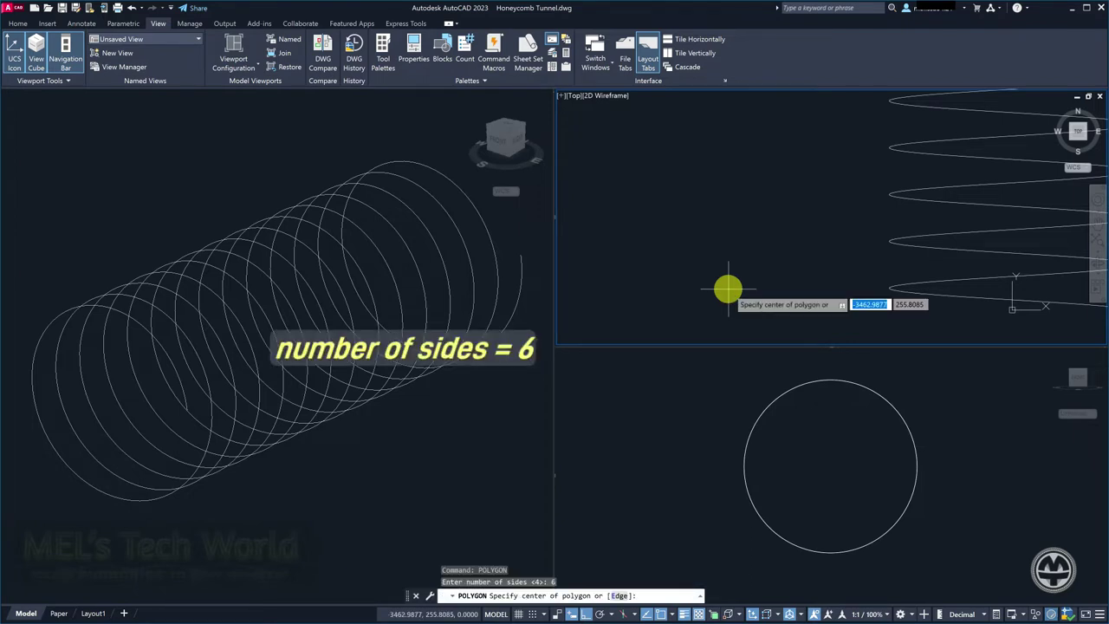
text(0,0,0)
key(Return)
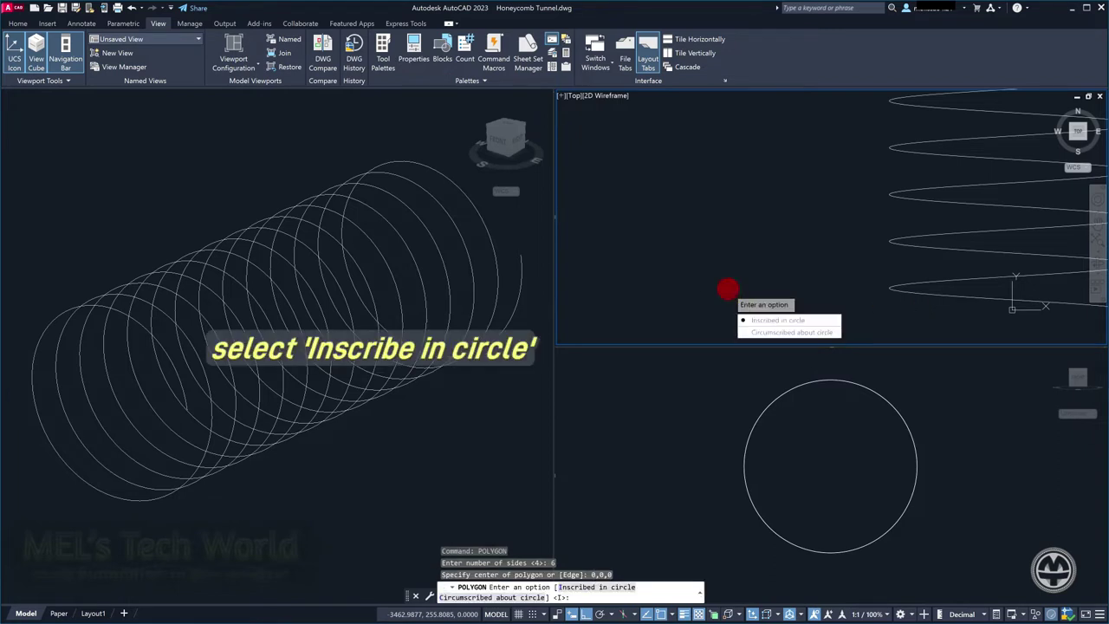
click(755, 319)
middle_drag(800, 275, 620, 258)
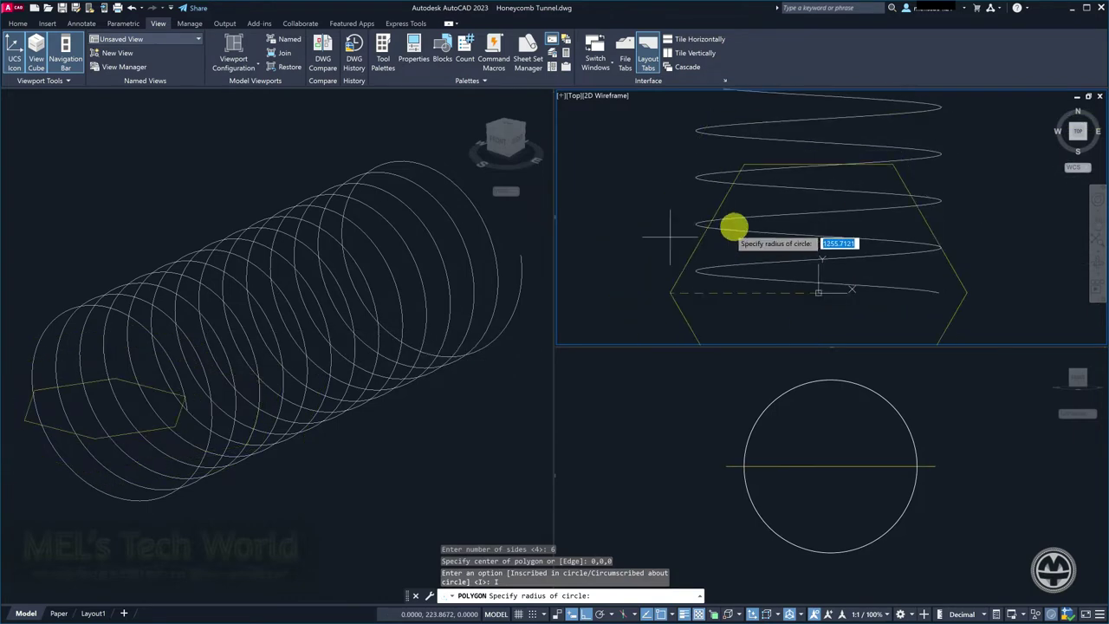
scroll(826, 227, up, 2)
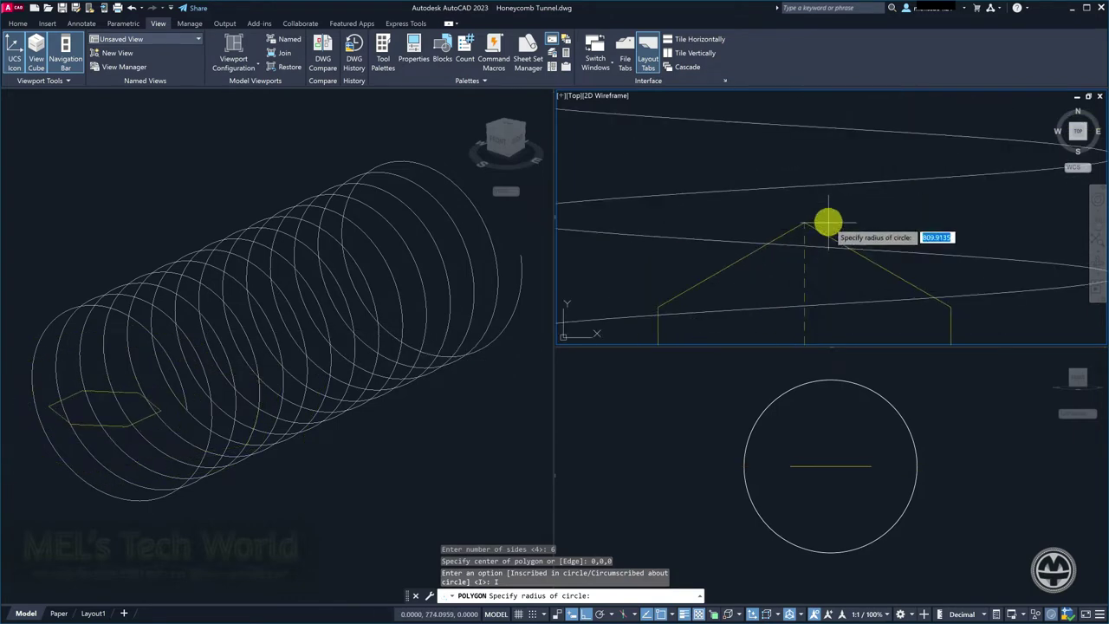
scroll(829, 221, down, 1)
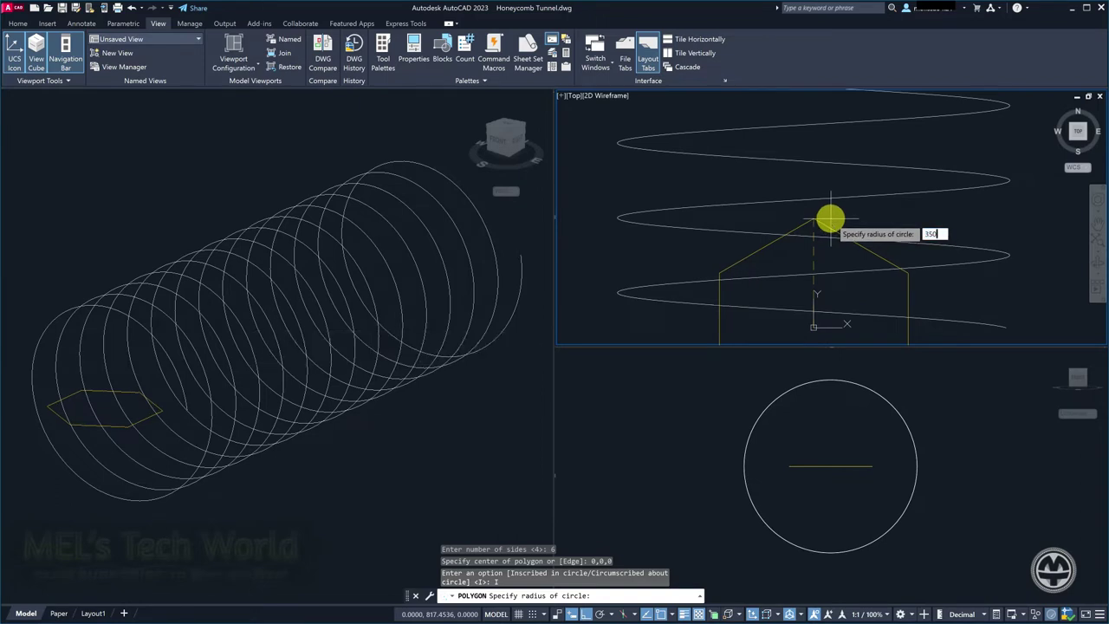
key(Return)
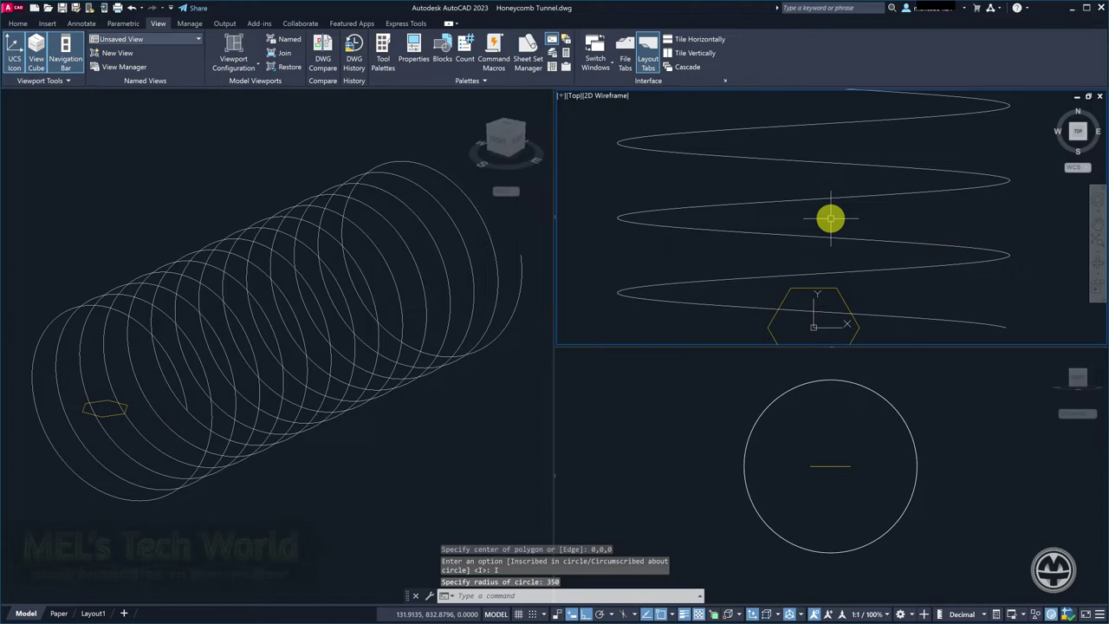
Pan and zoom the Top view to centre the new hexagon and check it.
middle_drag(838, 296, 852, 260)
scroll(858, 292, up, 3)
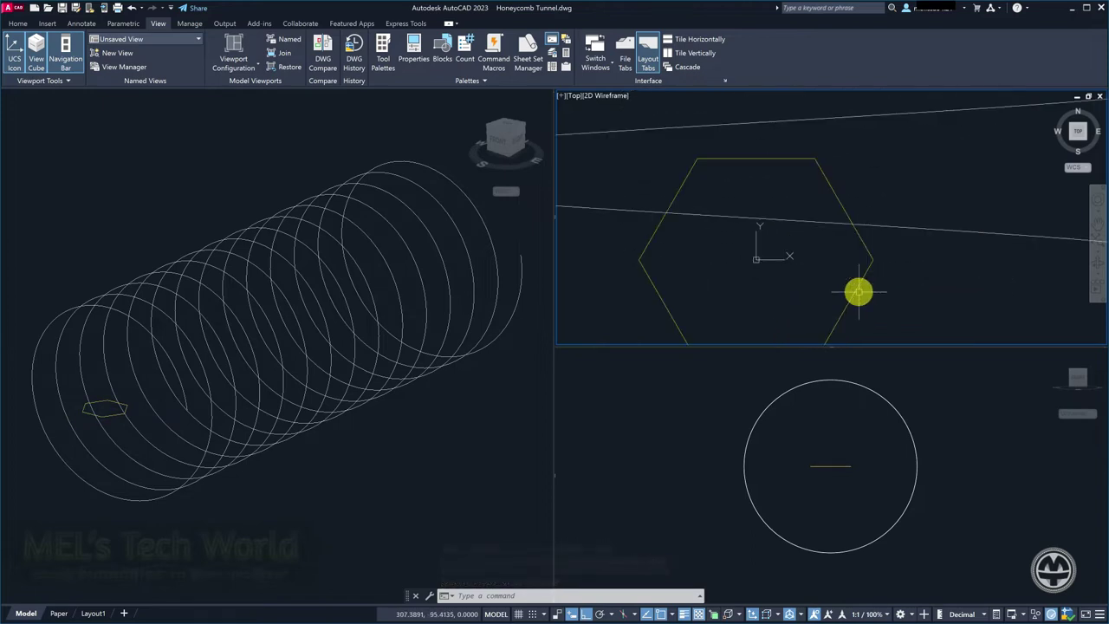
click(857, 290)
scroll(867, 270, down, 2)
scroll(863, 276, down, 2)
key(Escape)
key(Escape)
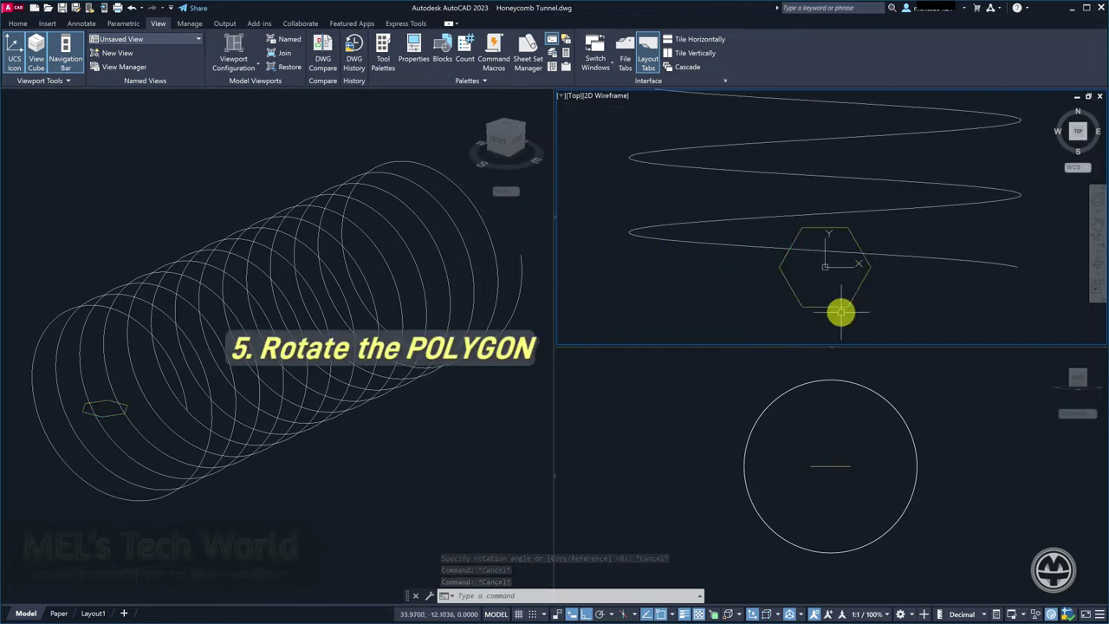
Rotate the hexagon 90 degrees about base point 0,0,0.
text(rotate)
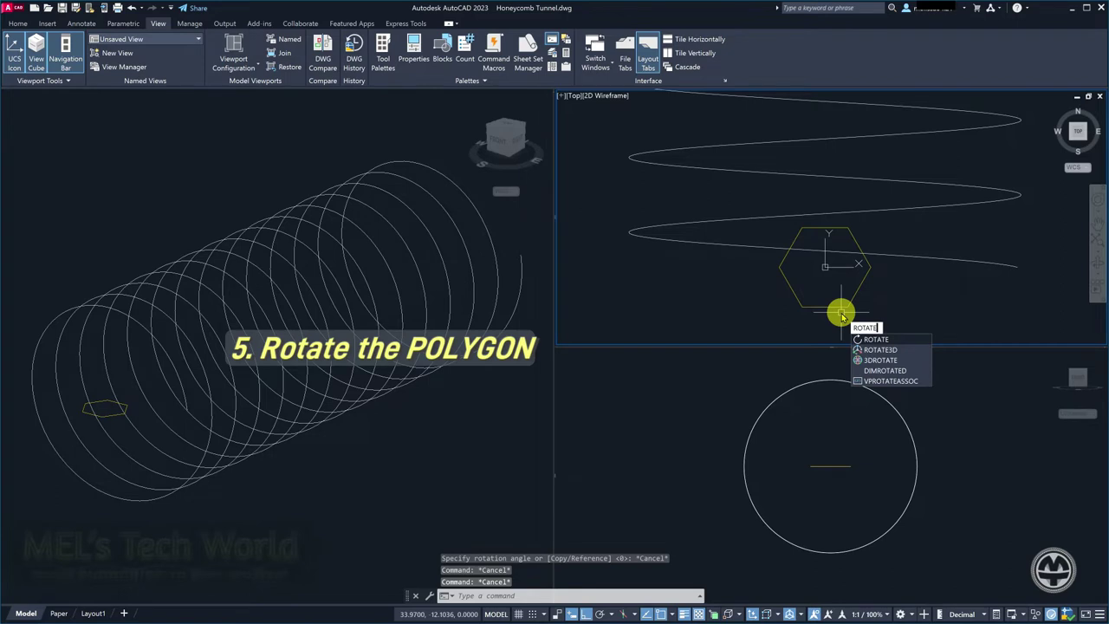
key(Return)
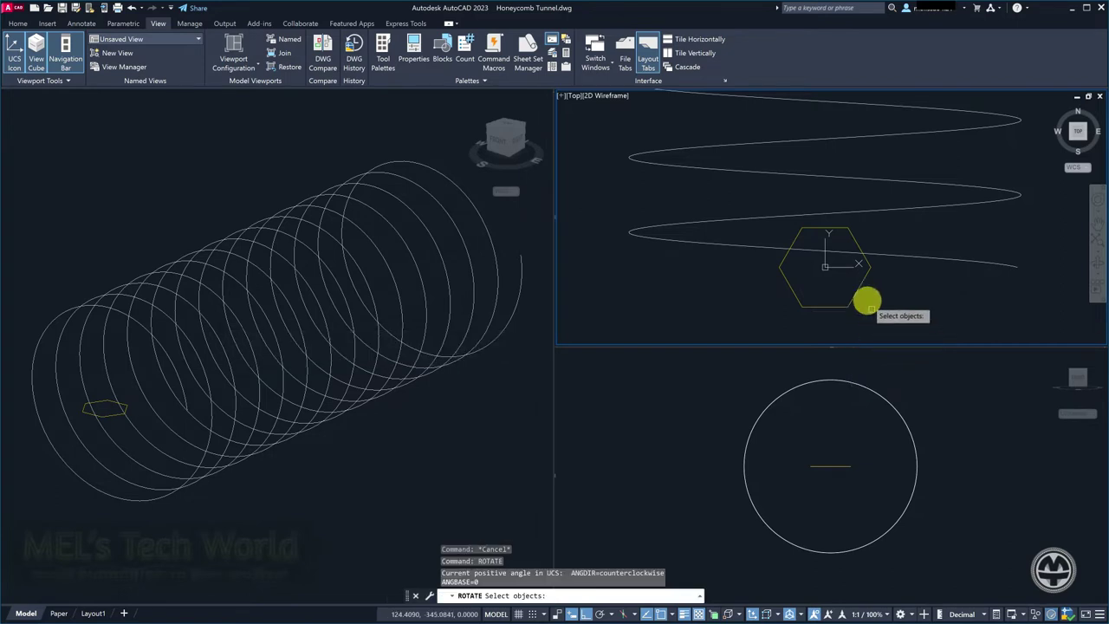
click(856, 286)
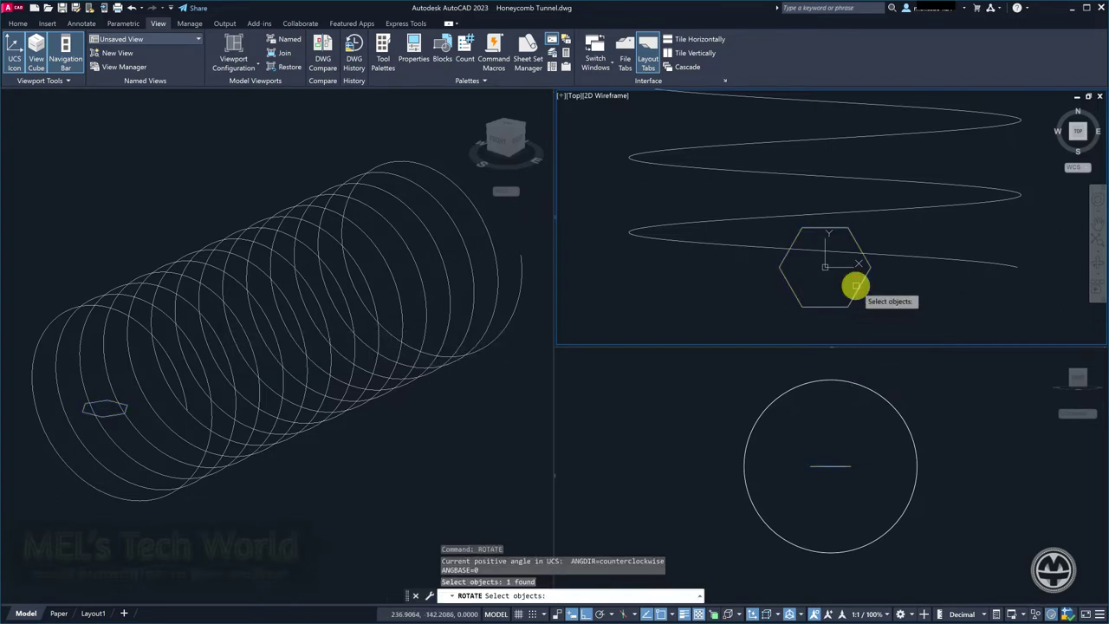
key(Return)
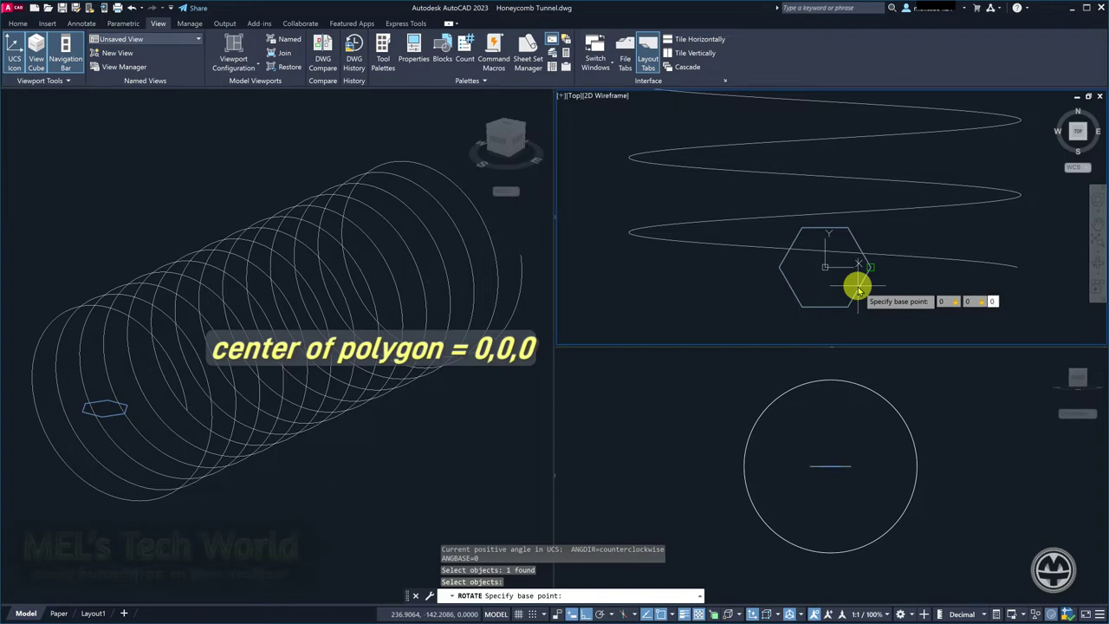
key(Return)
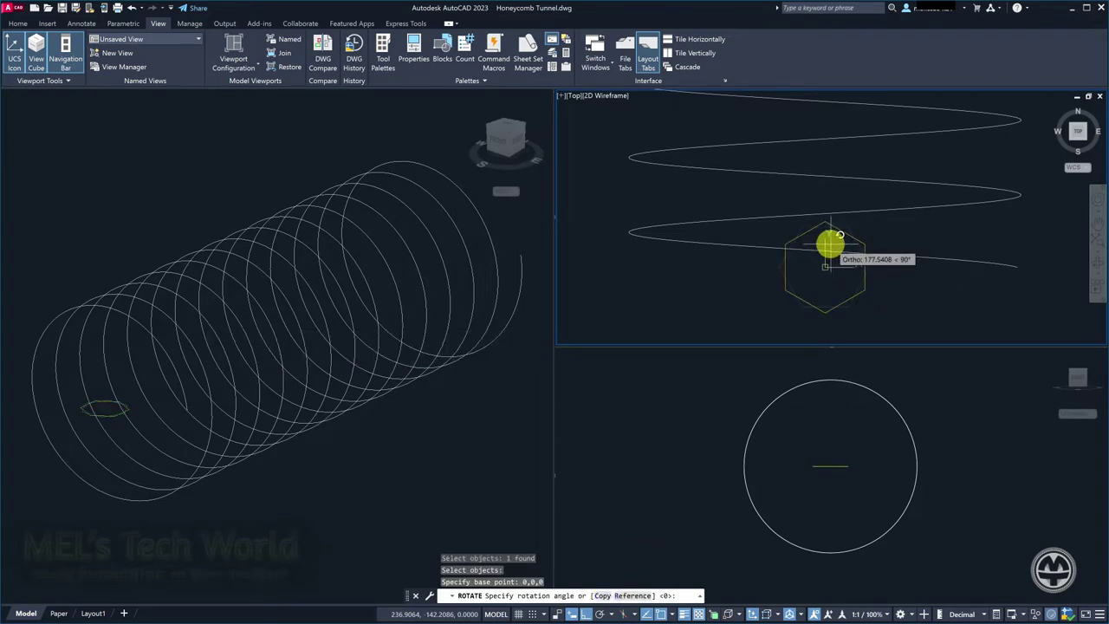
click(830, 245)
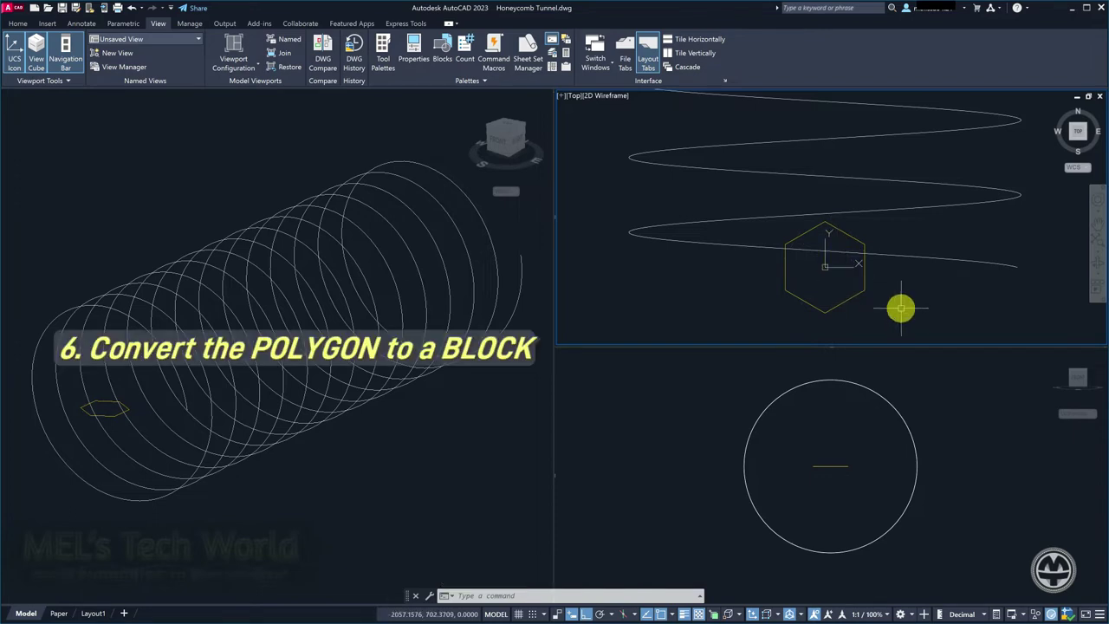
text(BLOCK)
Make the hexagon a block named HONEYCOMB, base point at two opposite vertices' midpoint via 'CAL MEE.
key(Return)
text(HONEYCOMB)
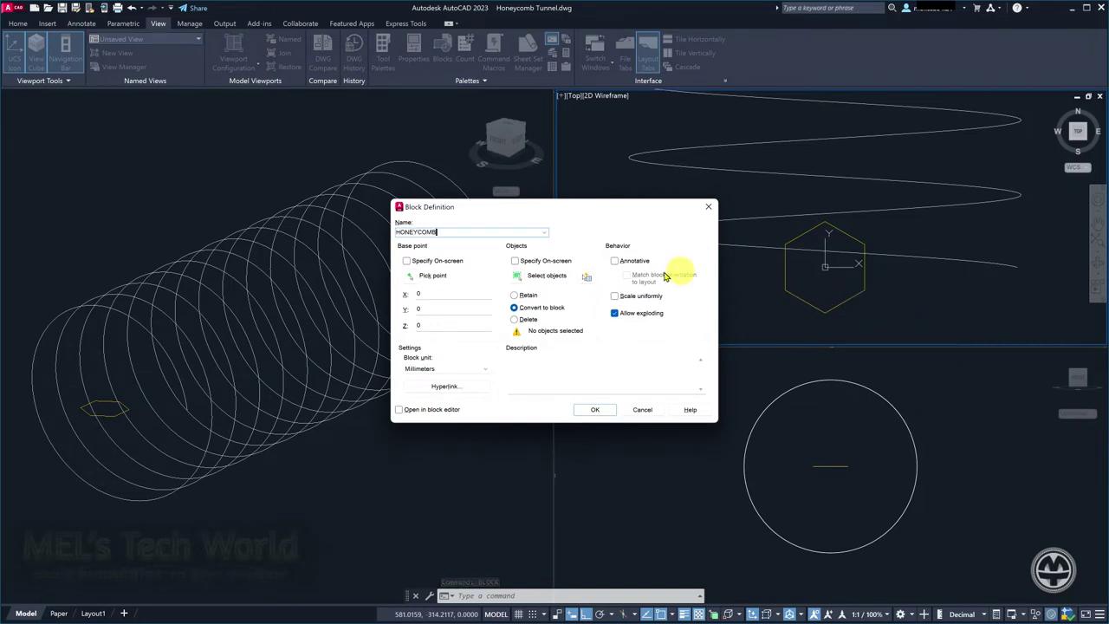
click(546, 275)
click(802, 302)
key(Return)
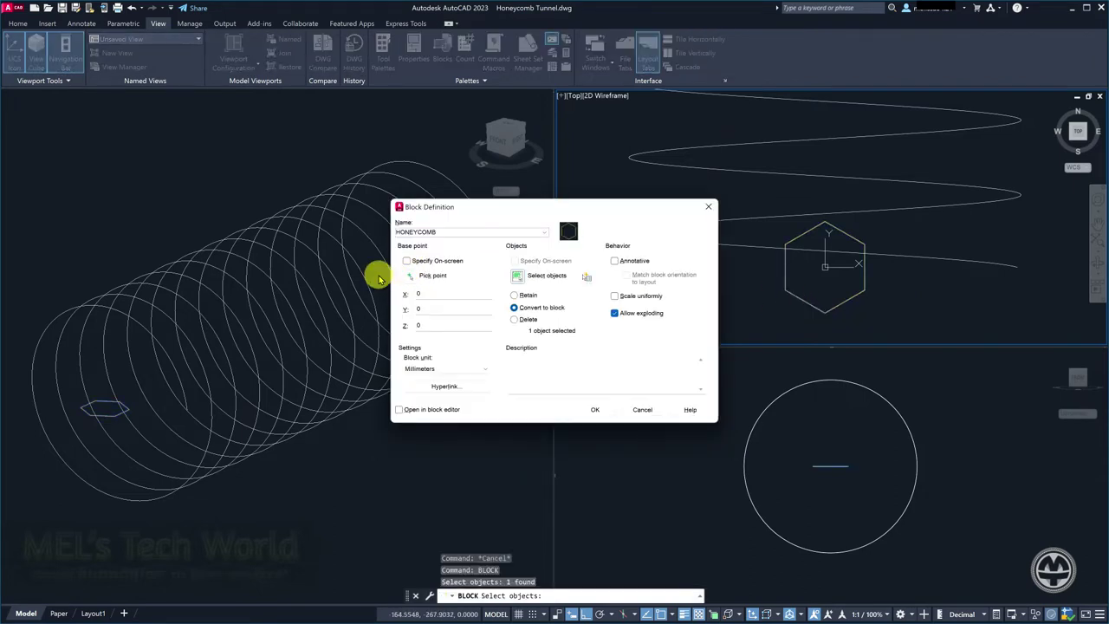
click(411, 277)
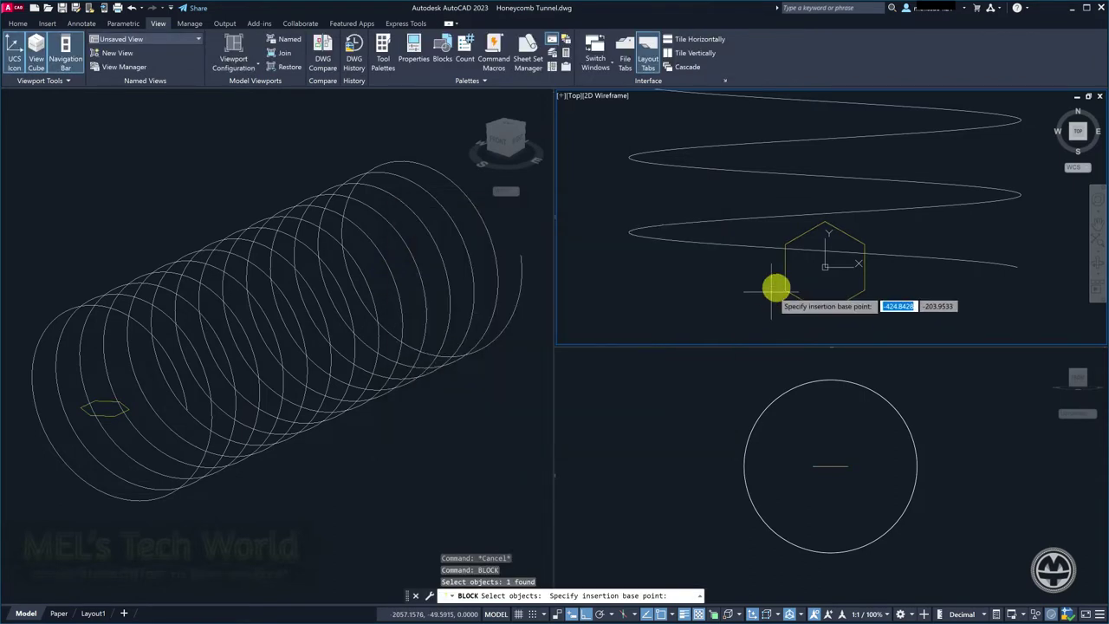
text('CA)
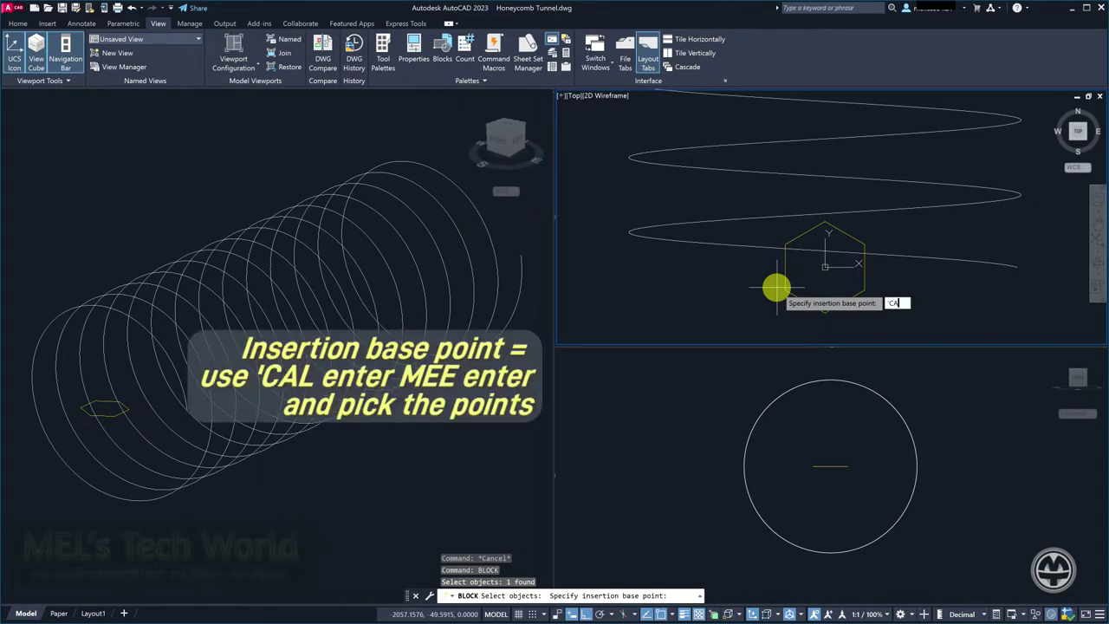
key(Return)
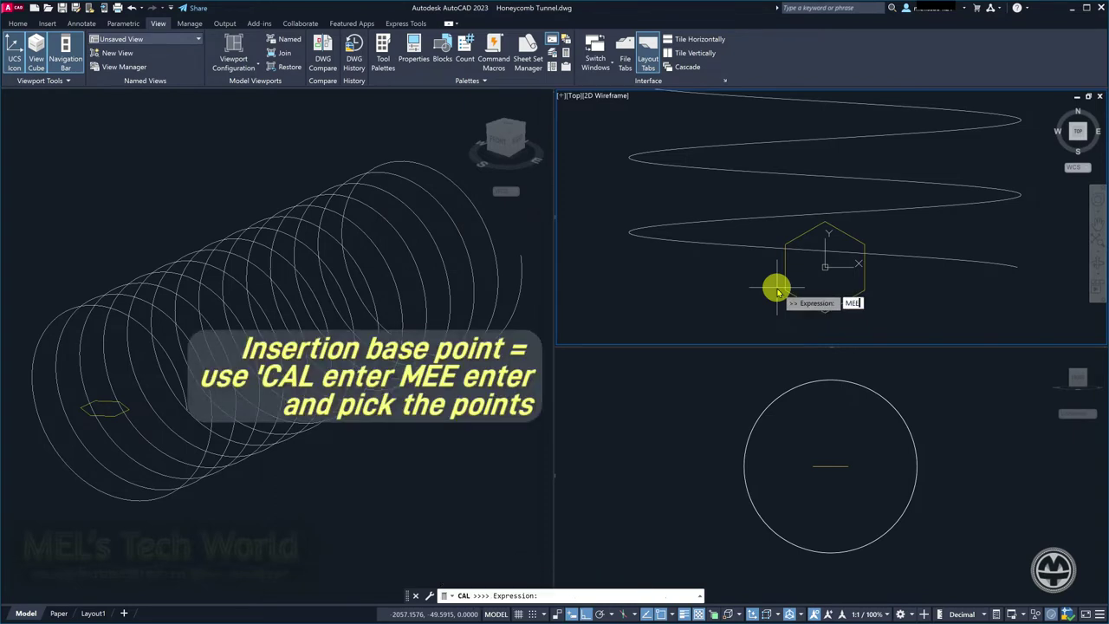
key(Return)
click(789, 290)
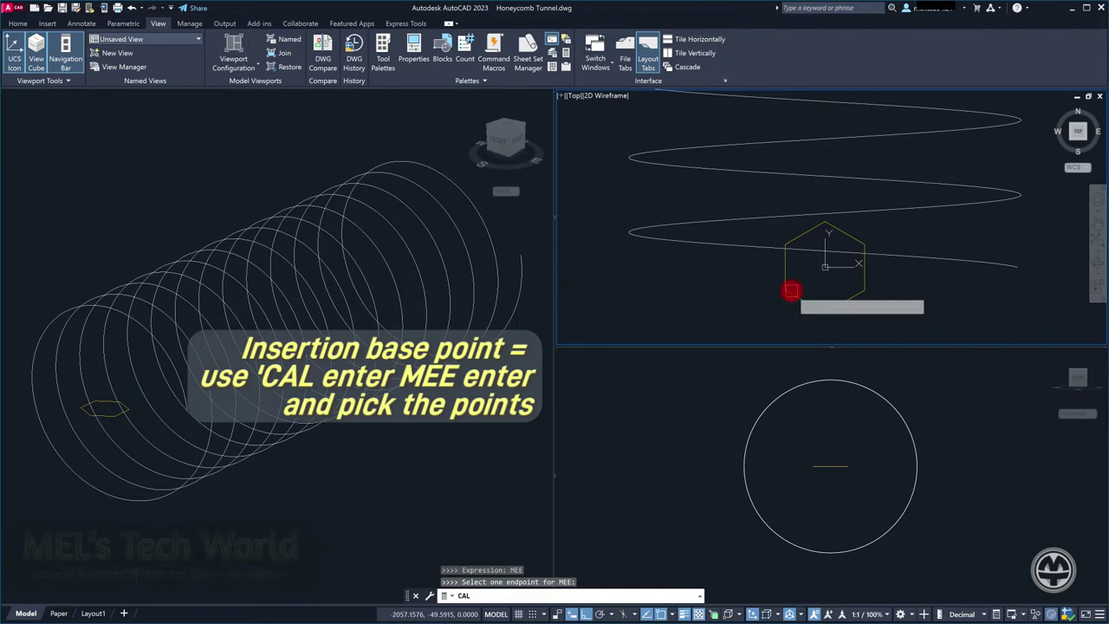
click(864, 242)
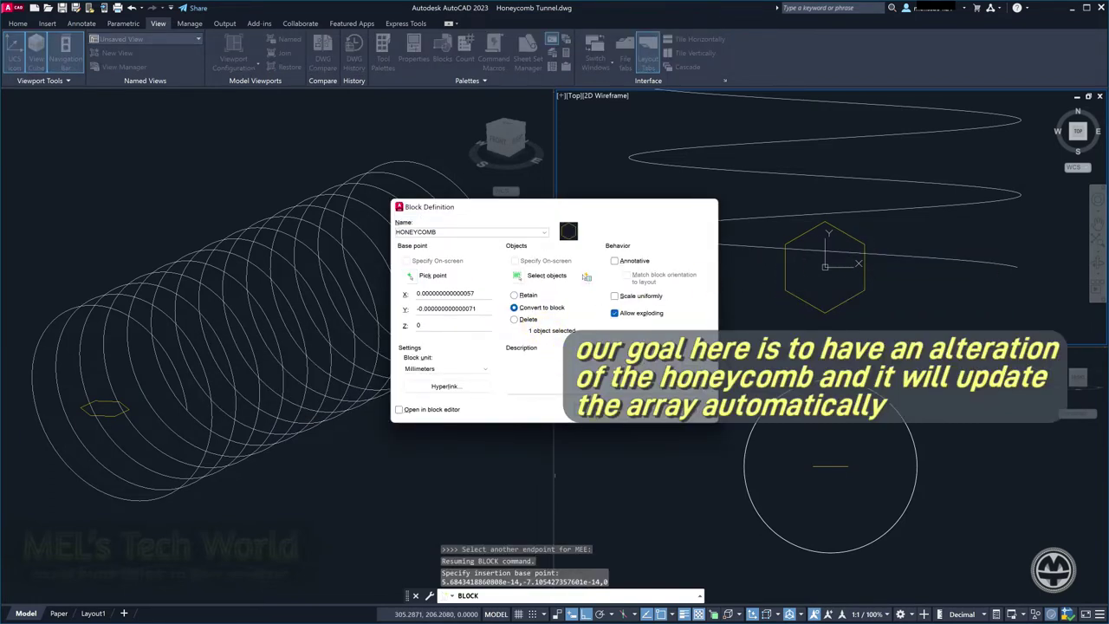
click(595, 409)
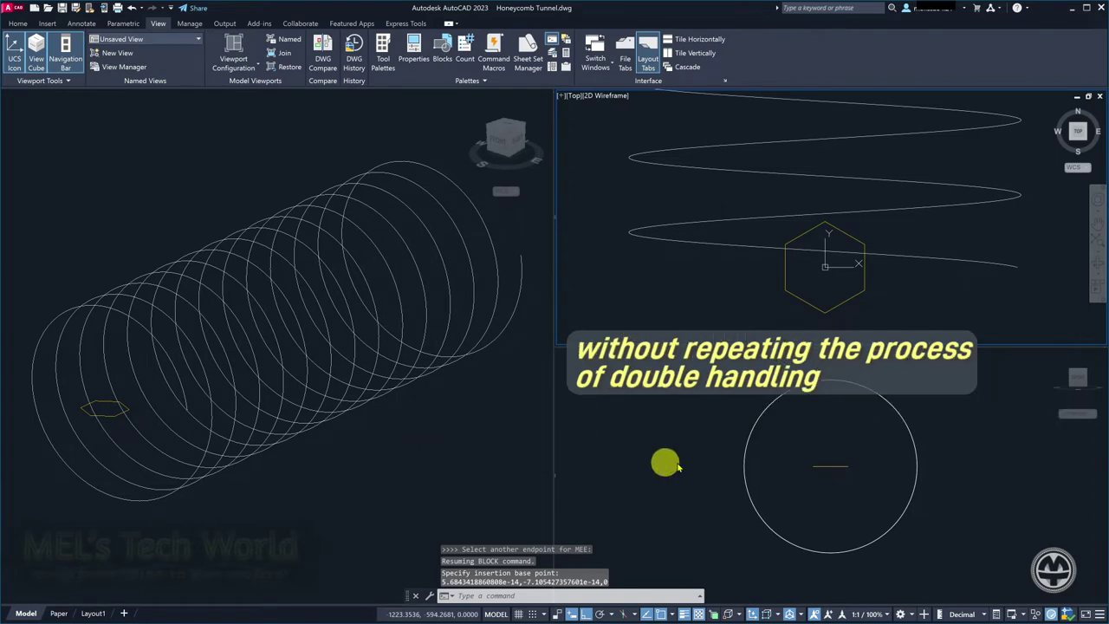
Activate the Front viewport, zoom in, and select the edge-on hexagon.
click(803, 460)
scroll(836, 468, up, 2)
middle_drag(849, 455, 844, 473)
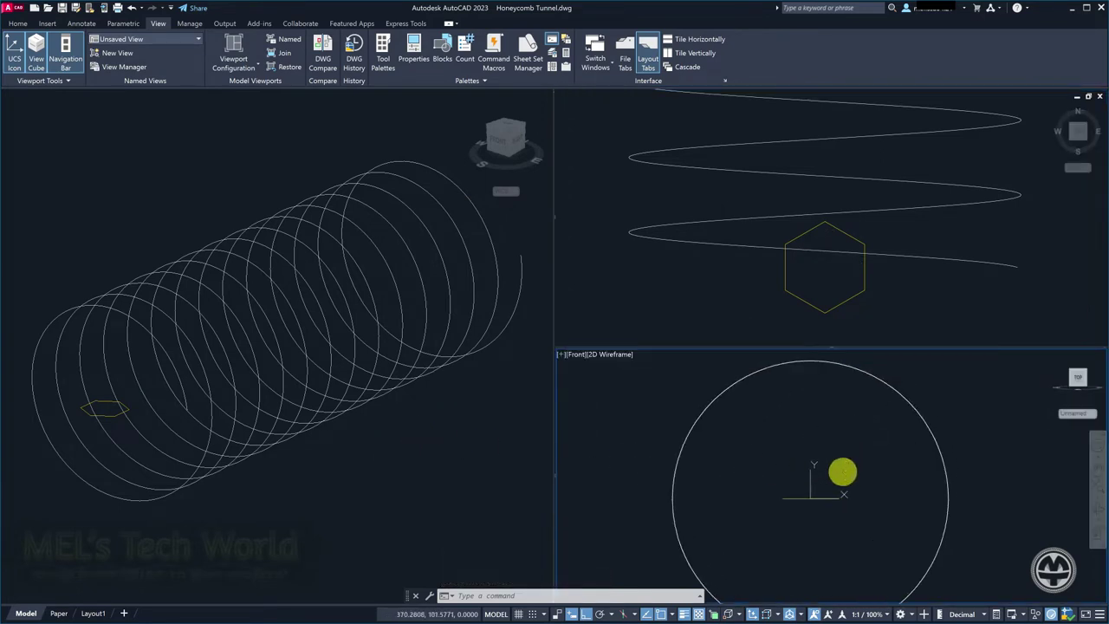
Move the hexagon 1500 units straight up from its midpoint in the Front view.
click(789, 500)
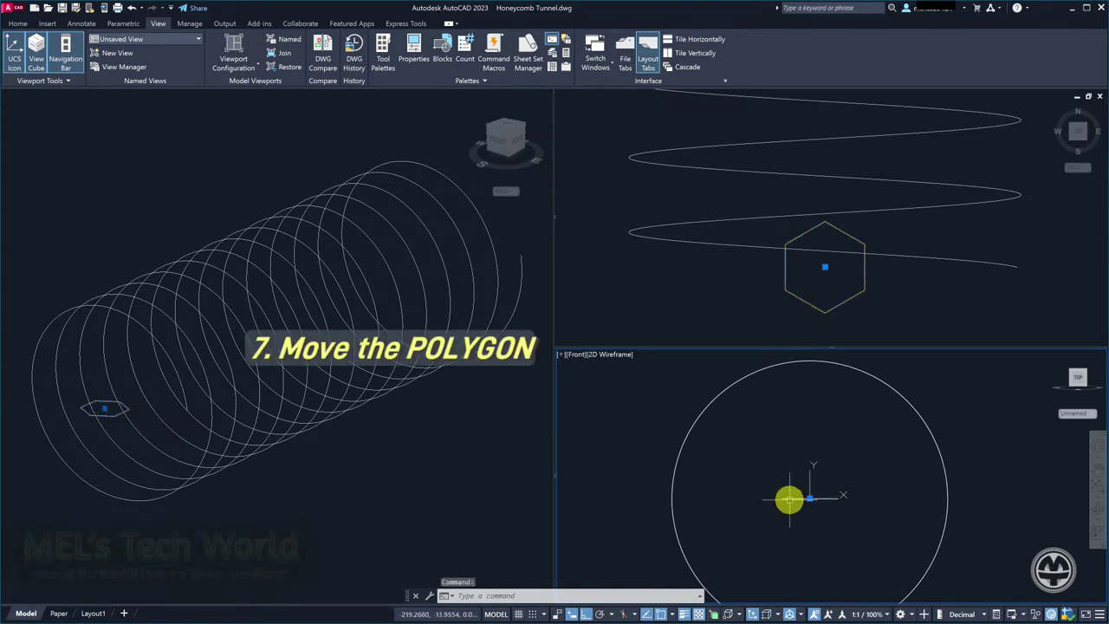
text(MOVE)
key(Return)
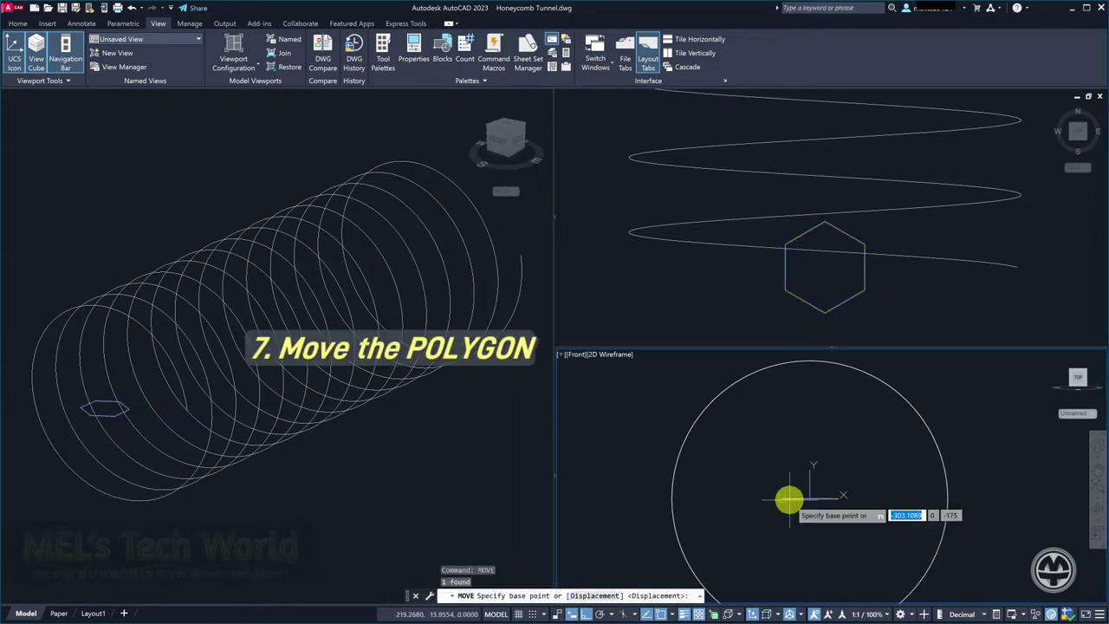
text(MI)
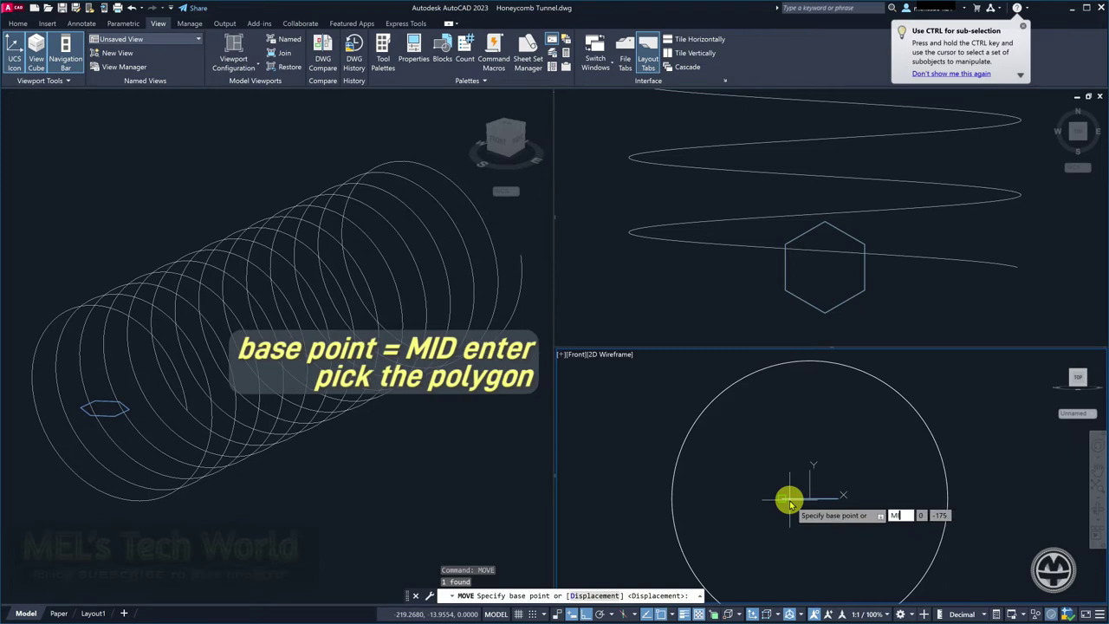
key(Return)
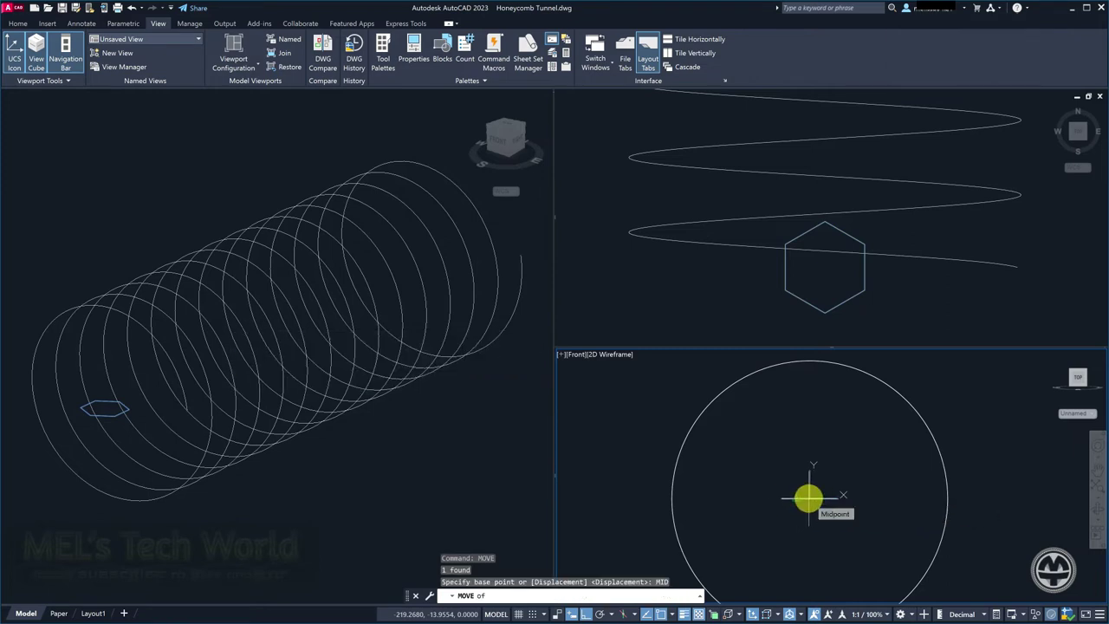
click(809, 497)
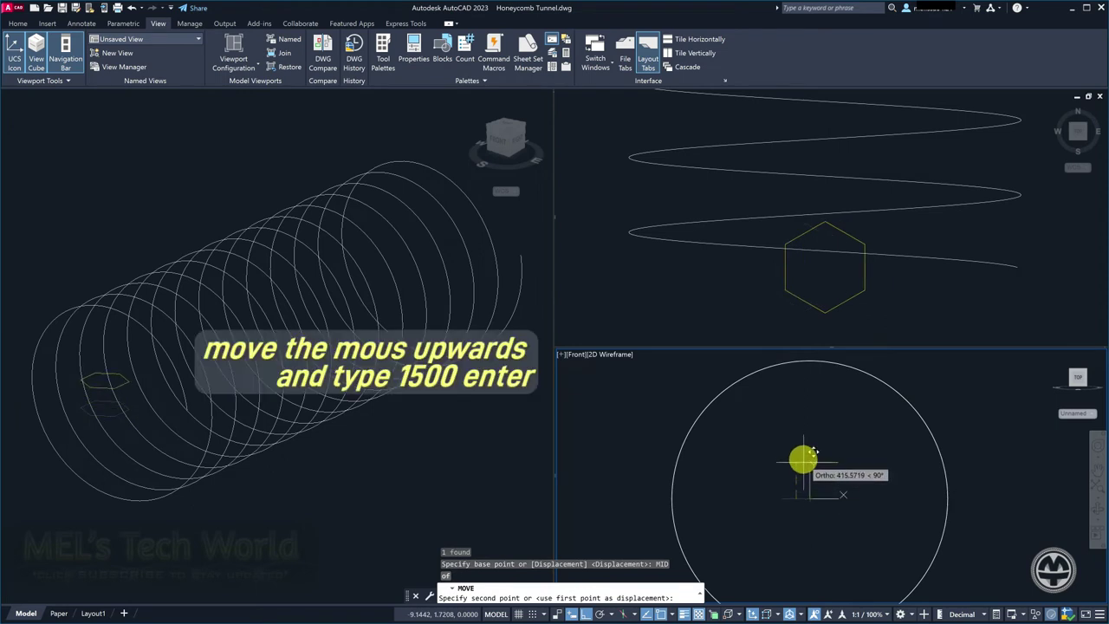
text(1500)
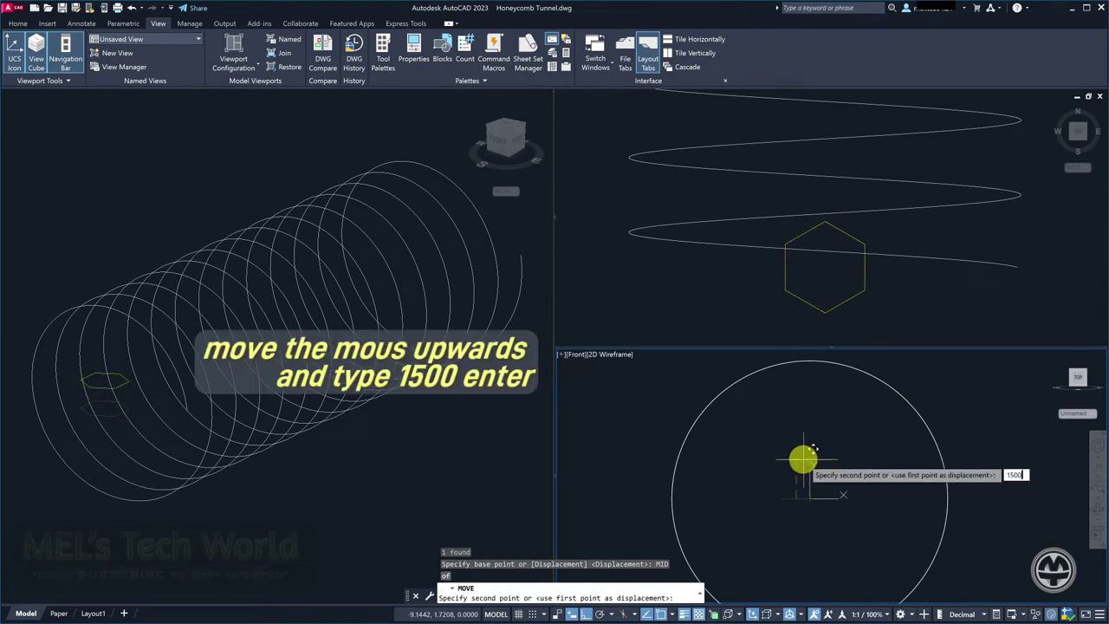
key(Return)
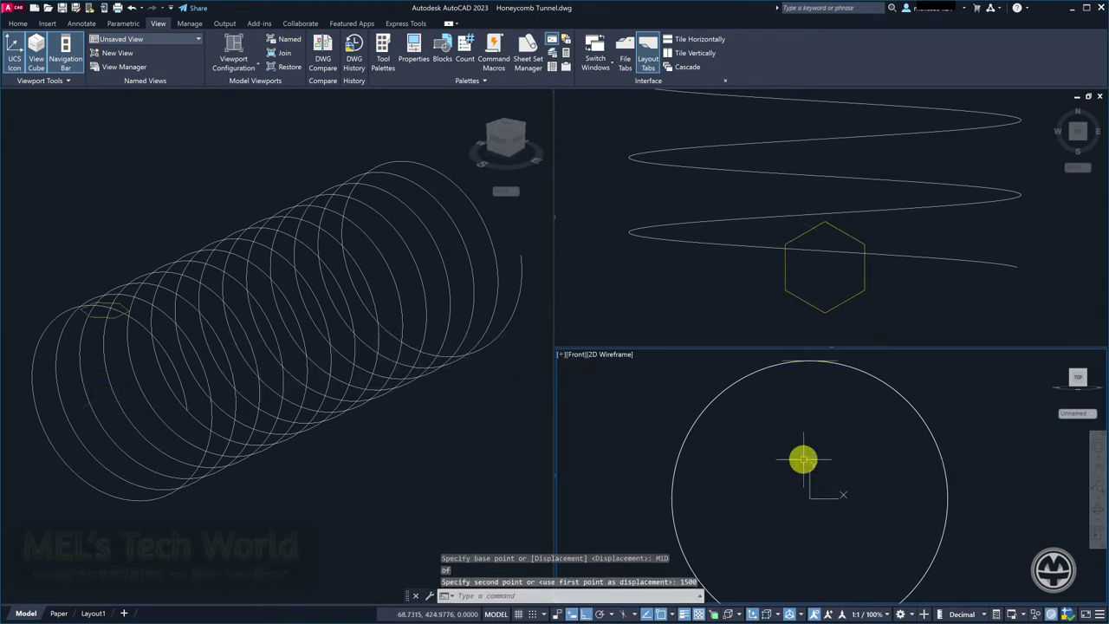
Pan and zoom the Front view to follow the raised hexagon, then activate the isometric viewport.
middle_drag(808, 379, 807, 443)
scroll(815, 424, up, 2)
scroll(815, 424, up, 2)
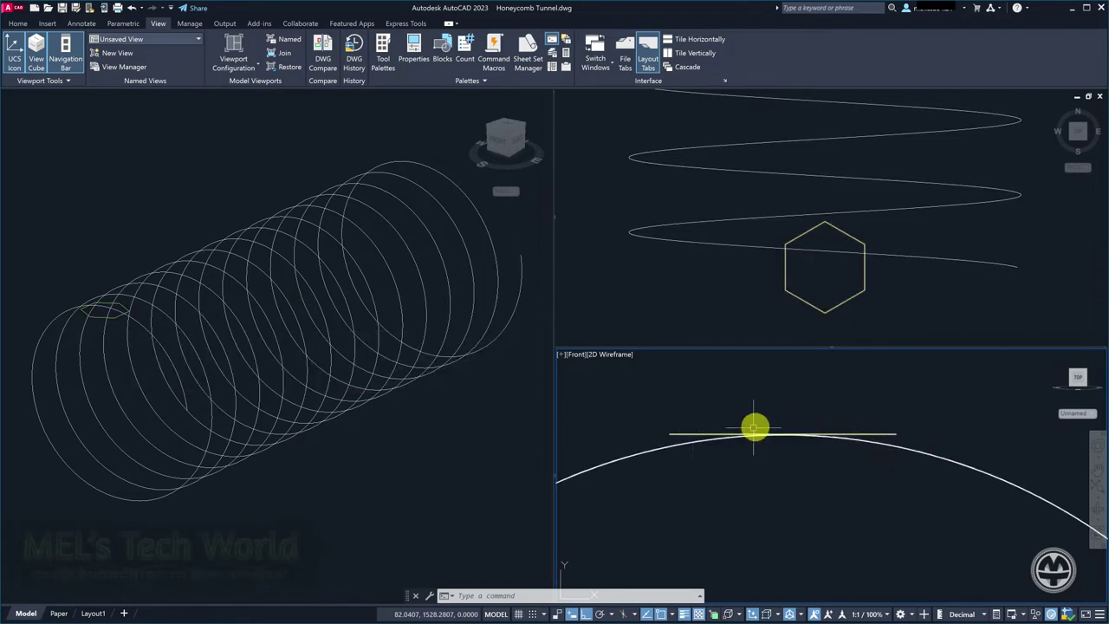
click(376, 432)
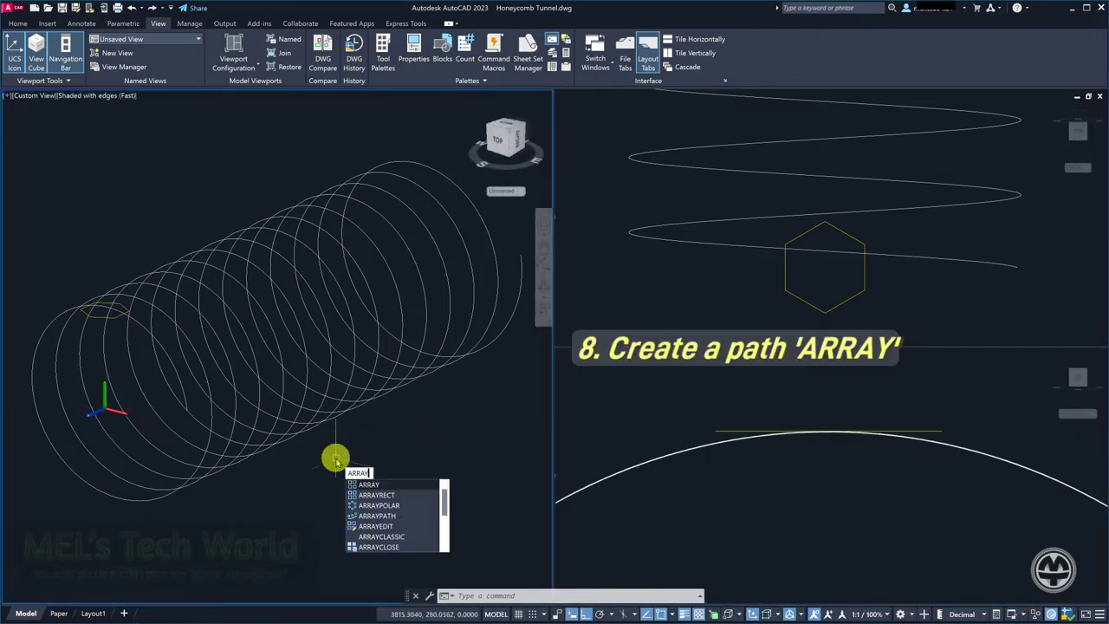
Path-array the hexagon along the helix with 650 spacing between items.
key(Return)
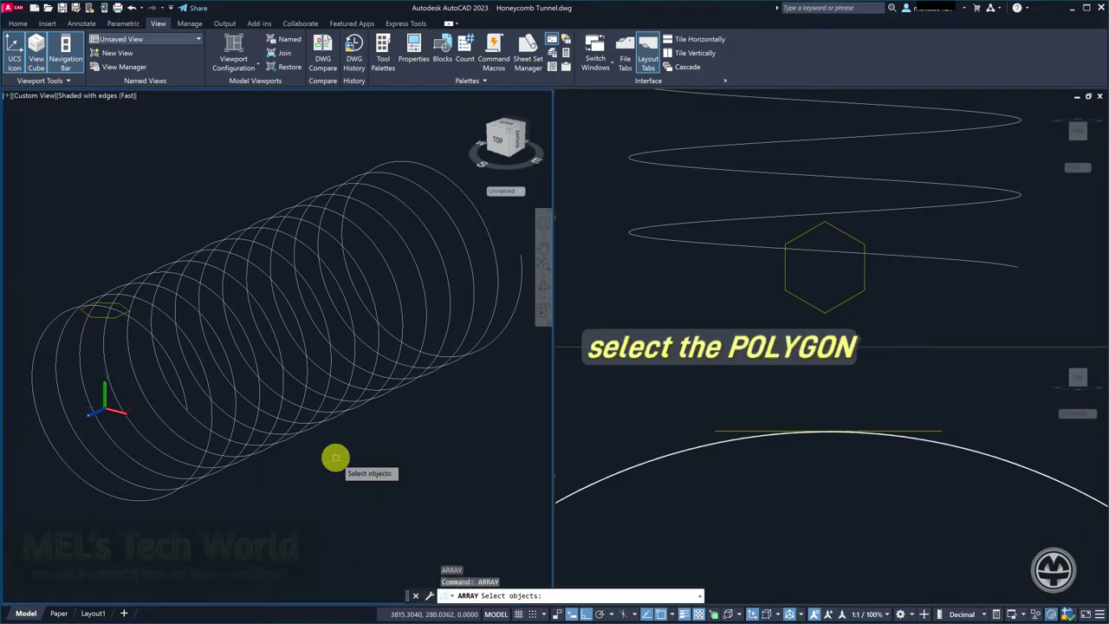
click(96, 315)
key(Return)
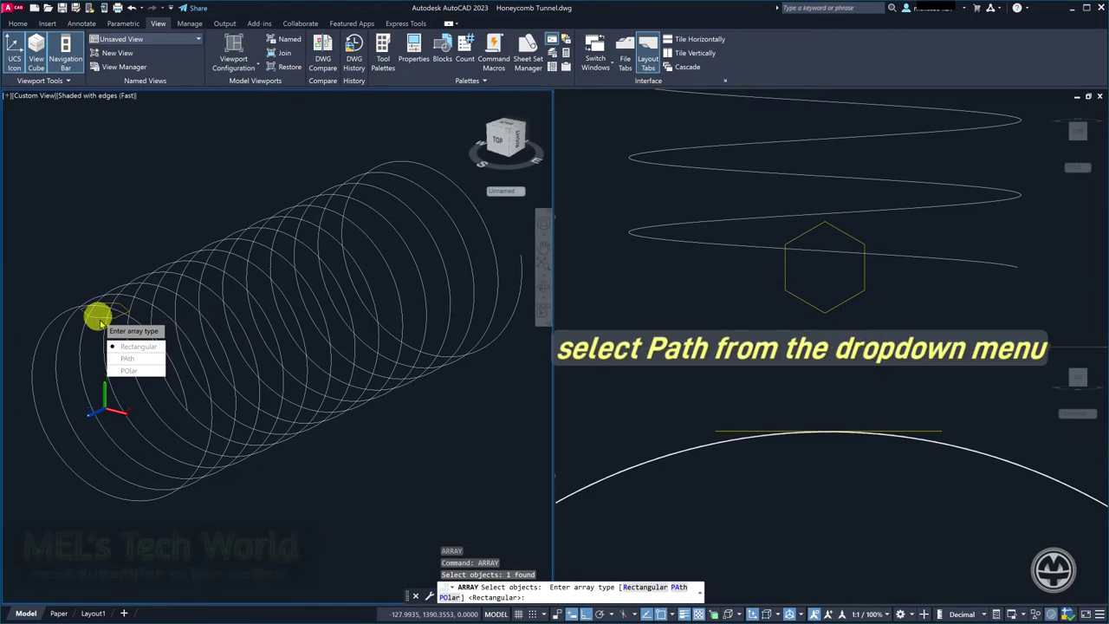
click(127, 357)
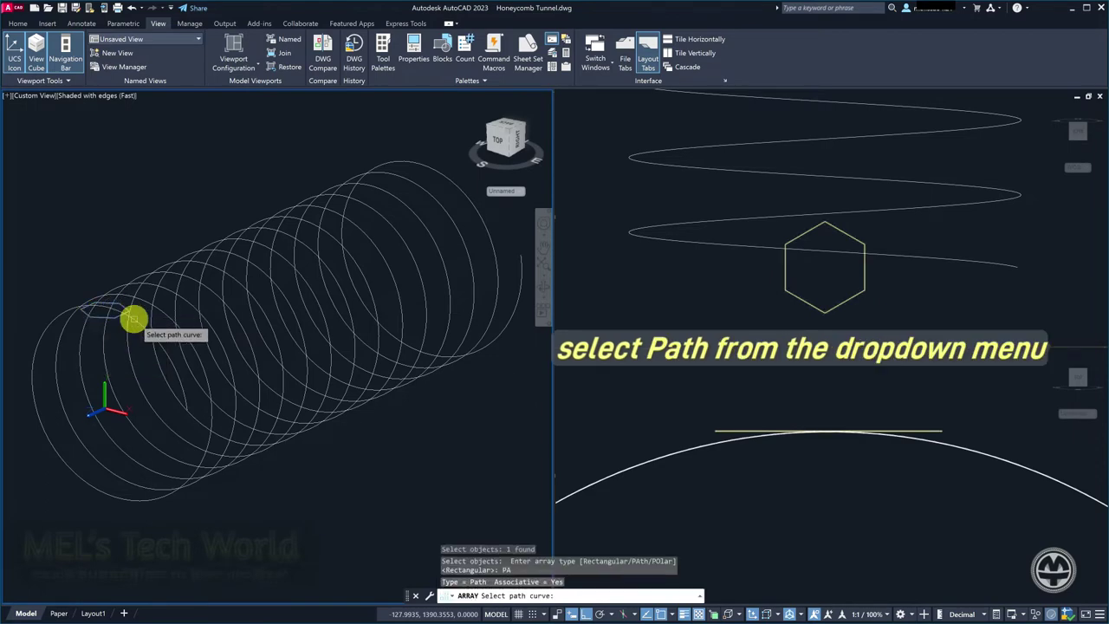
click(136, 326)
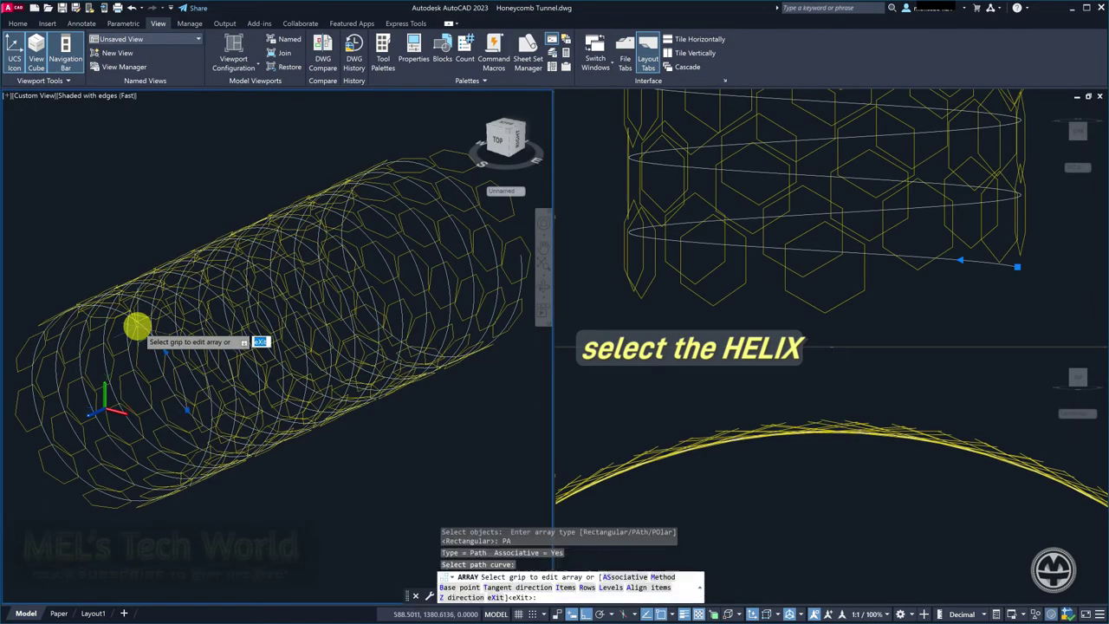
text(i)
key(Return)
text(650)
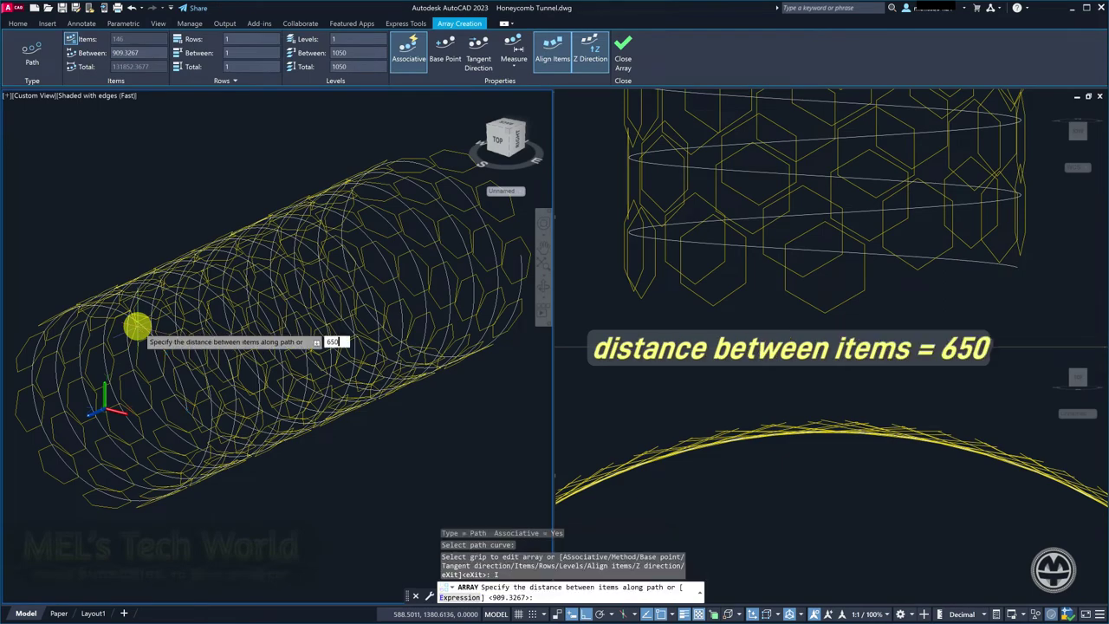
key(Return)
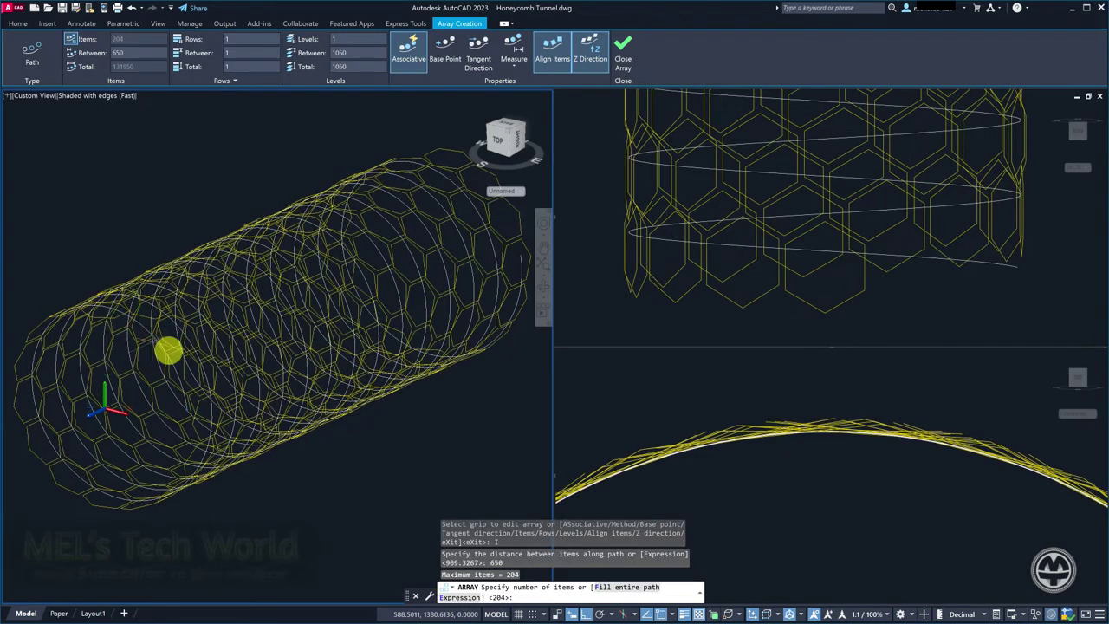
Orbit and zoom the views to review the tunnel, then accept 204 items to finish the array.
mouse_move(235, 347)
shift+middle_down()
mouse_move(339, 292)
mouse_move(388, 321)
mouse_move(317, 359)
mouse_move(256, 351)
shift+middle_up()
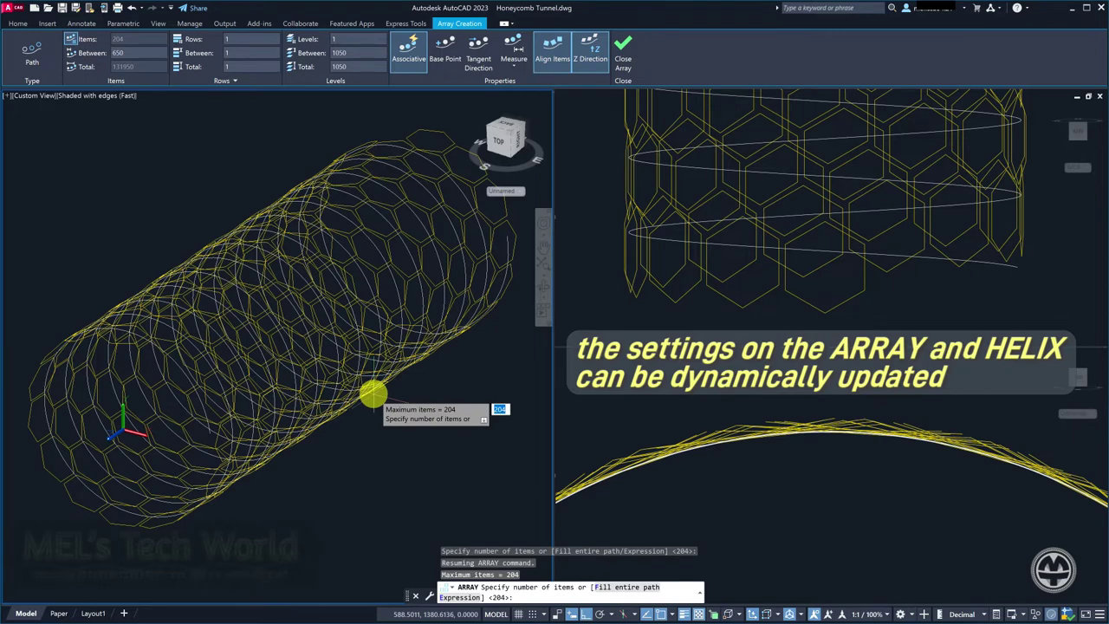
scroll(794, 252, down, 5)
scroll(806, 229, down, 2)
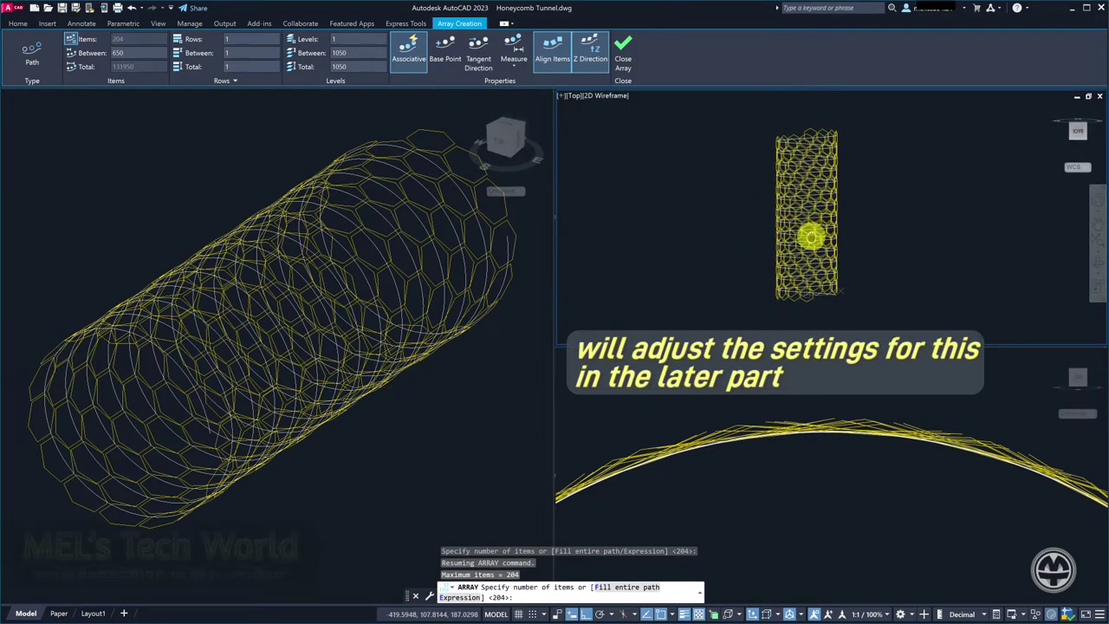
click(832, 453)
scroll(836, 449, down, 10)
scroll(837, 450, down, 1)
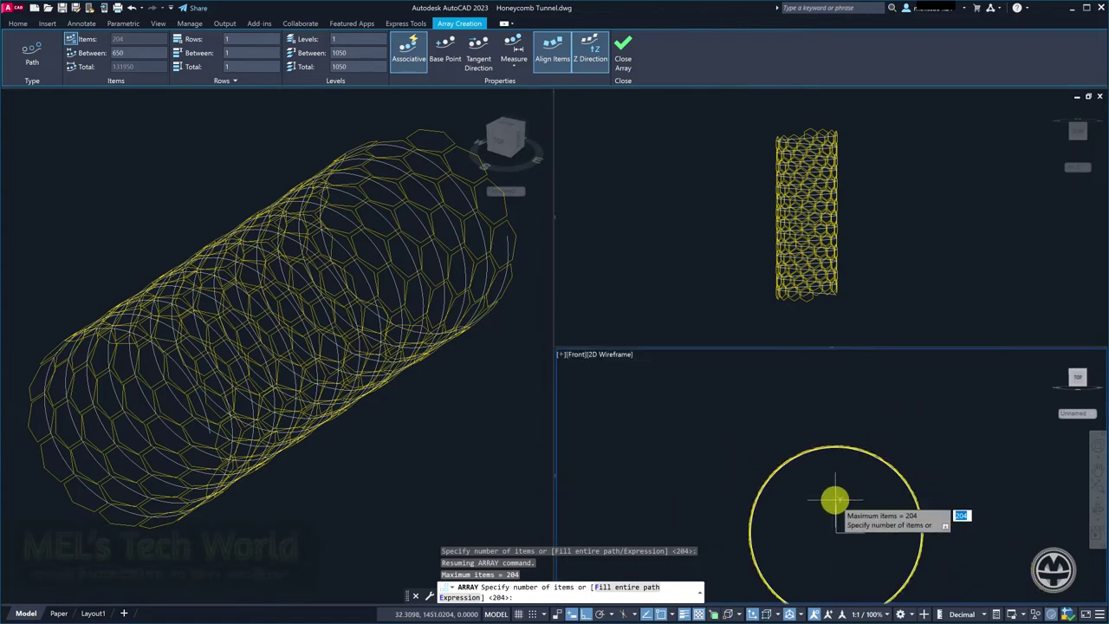
scroll(837, 450, down, 1)
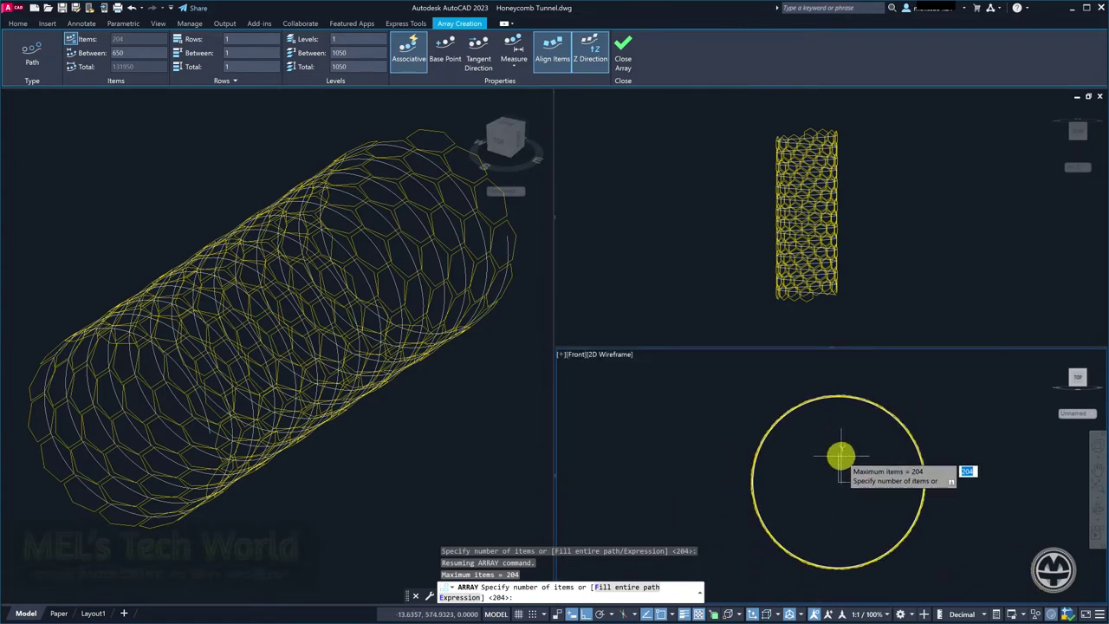
scroll(840, 453, up, 2)
scroll(840, 455, down, 2)
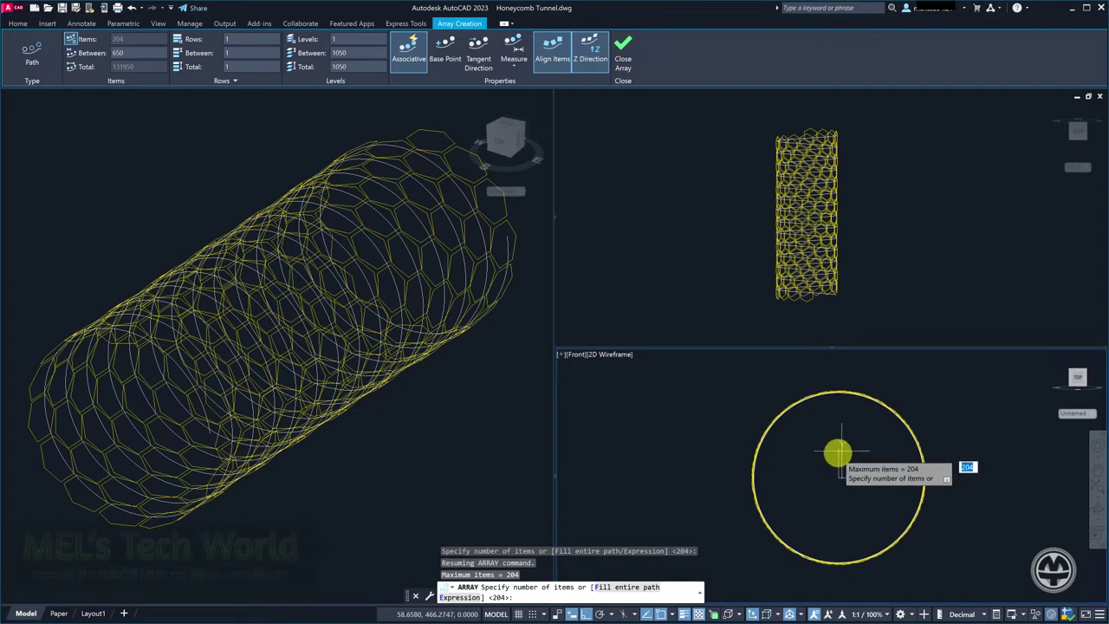
key(Return)
key(Return)
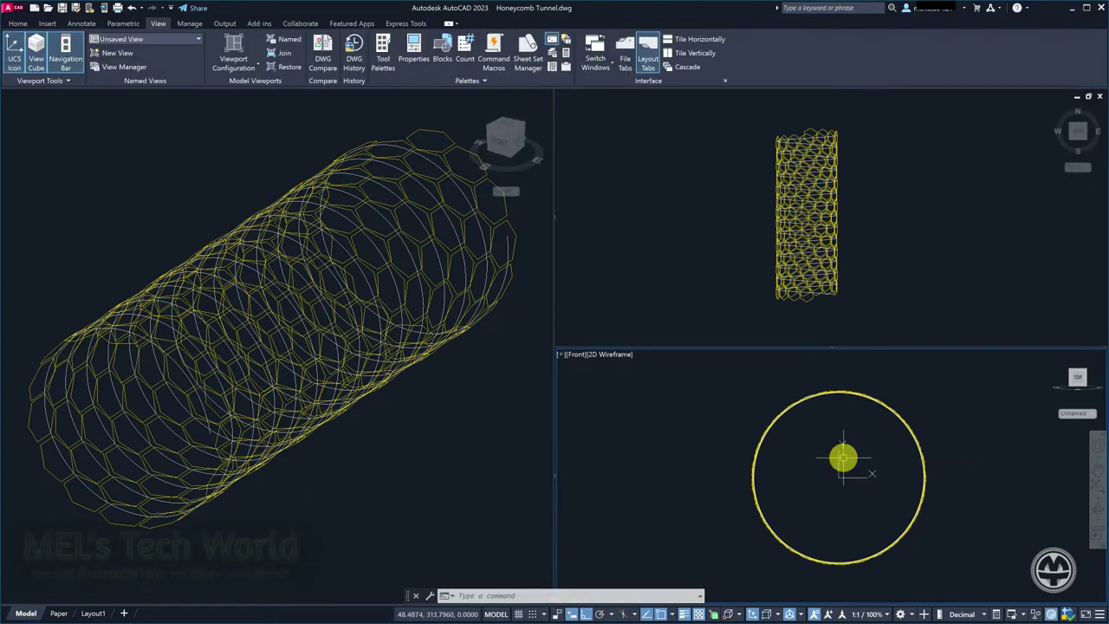
Set layer 2's lineweight to 0.50 mm in the Layer Properties Manager and close it.
text(LAYER)
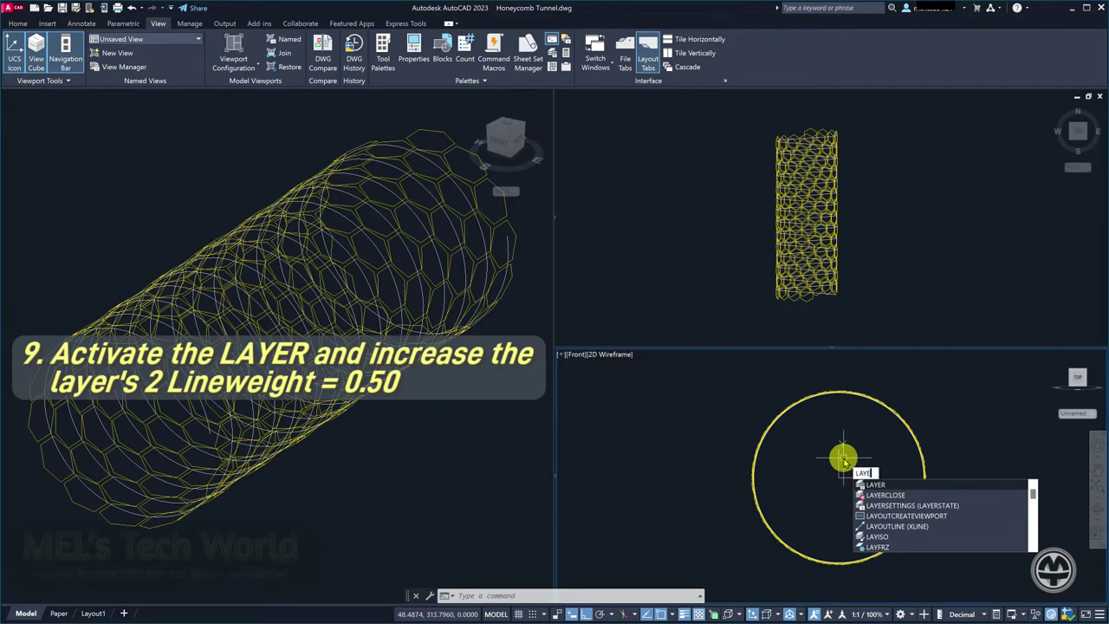
key(Return)
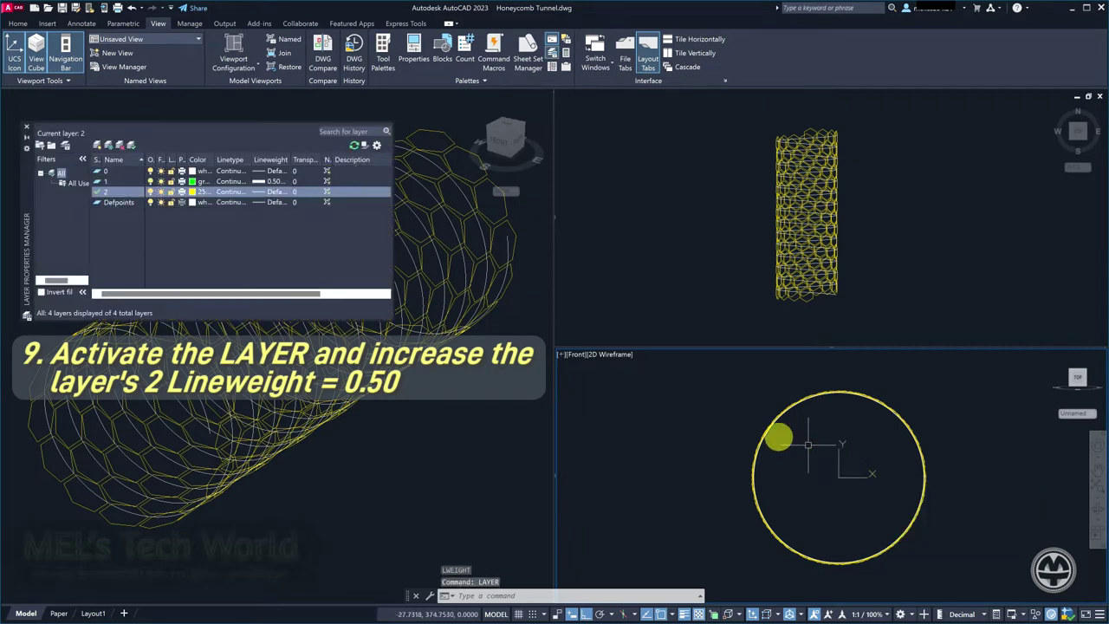
click(276, 192)
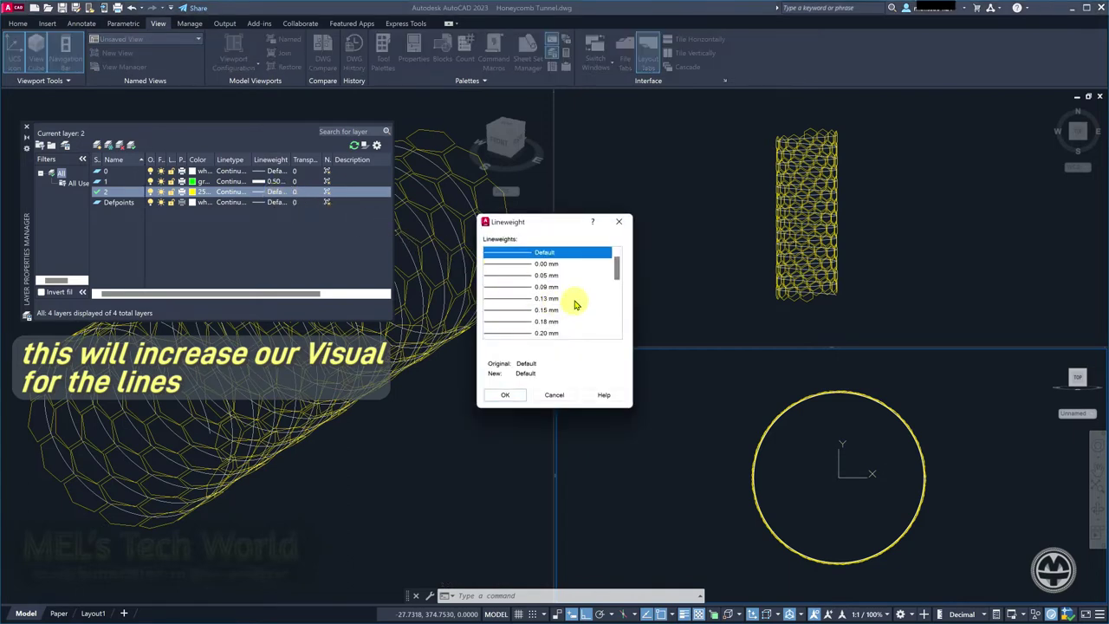
drag(616, 269, 611, 294)
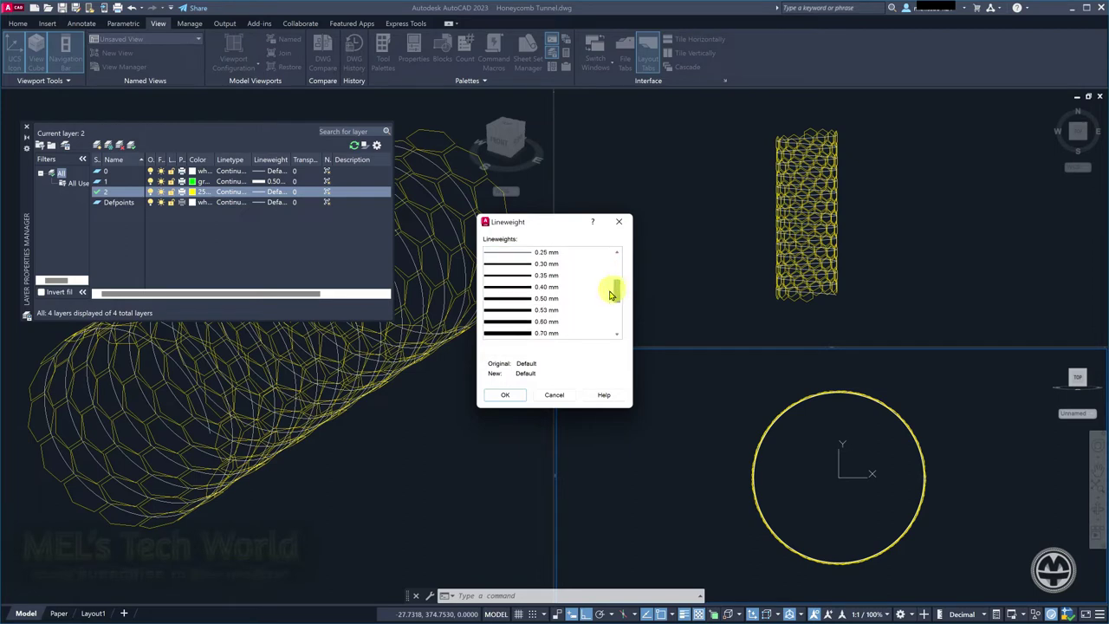
click(548, 299)
click(504, 395)
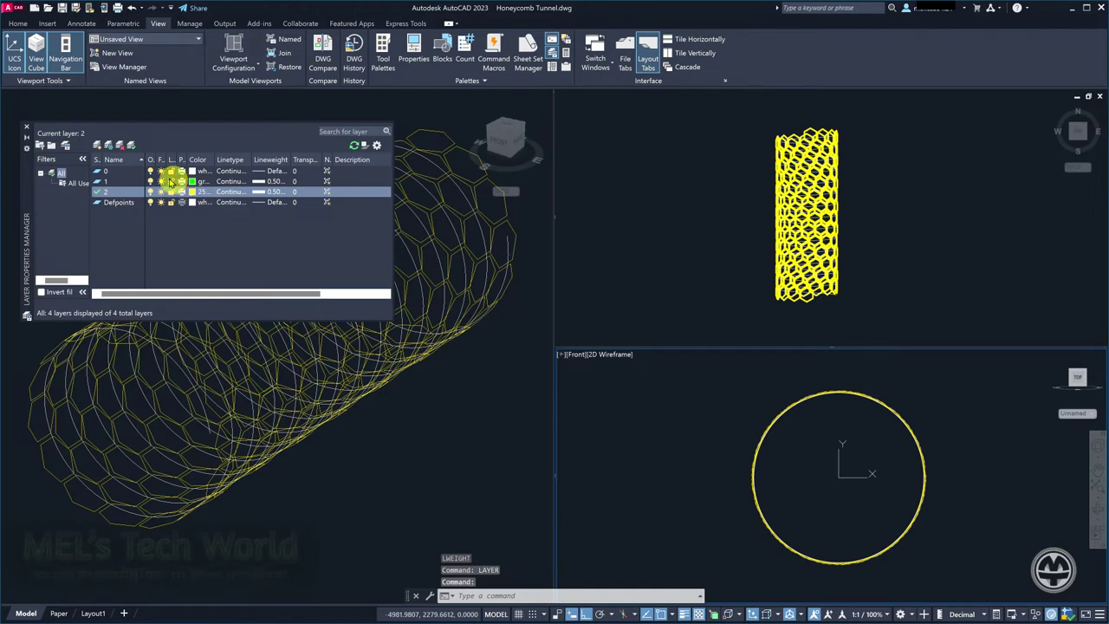
click(27, 129)
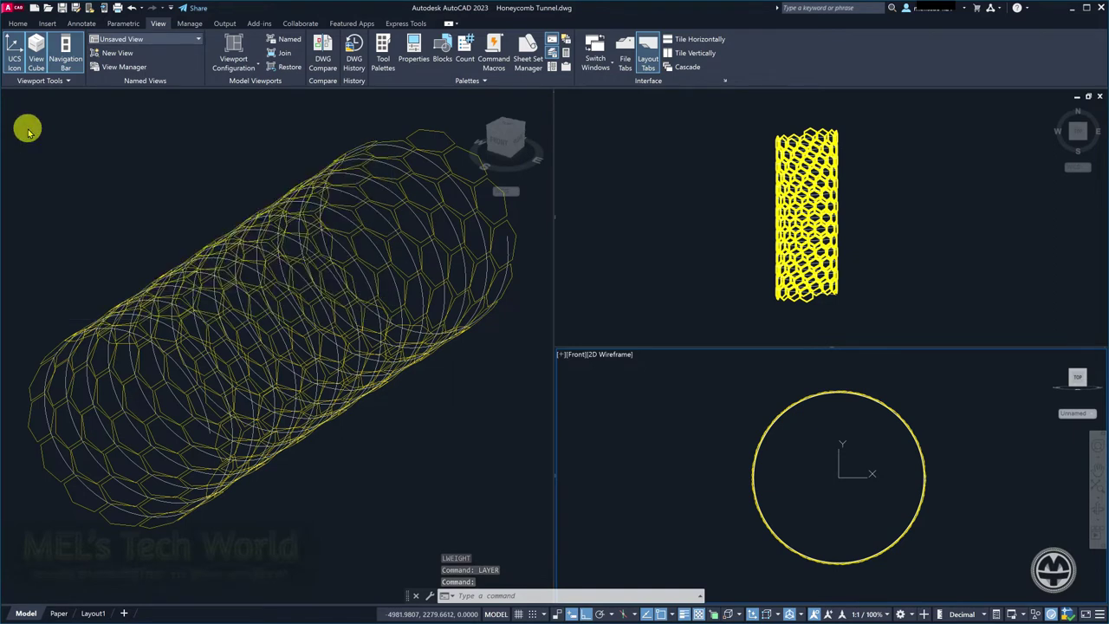
click(736, 305)
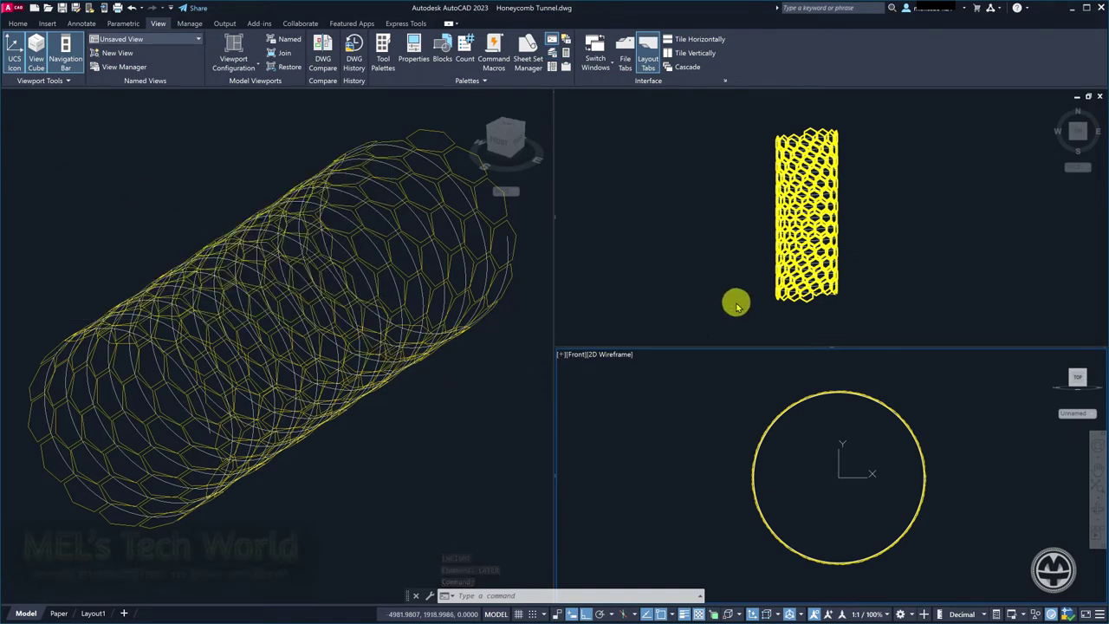
Zoom the Top view close in on the honeycomb tube's cells and select the helix path.
click(764, 251)
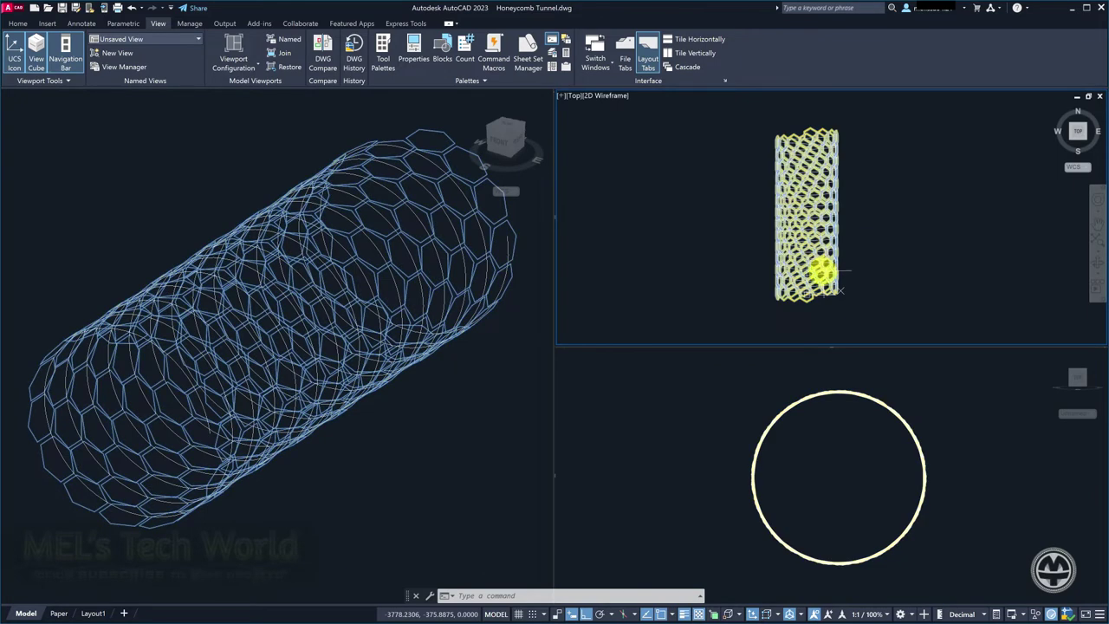
key(Escape)
scroll(824, 268, up, 3)
scroll(823, 268, up, 3)
scroll(821, 265, up, 2)
middle_drag(822, 266, 858, 164)
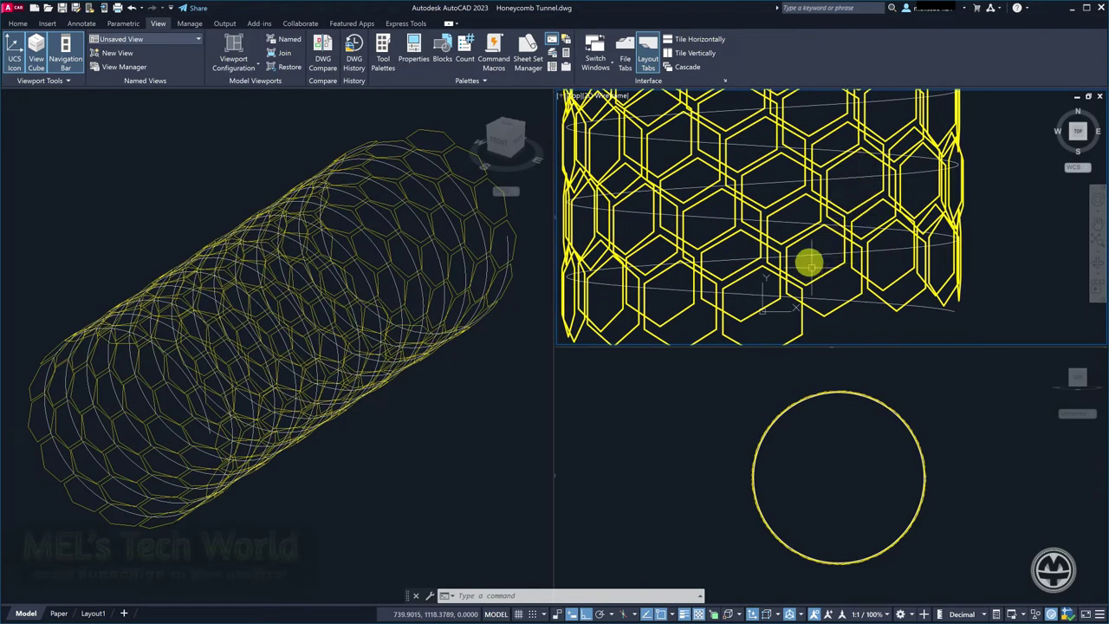
click(813, 256)
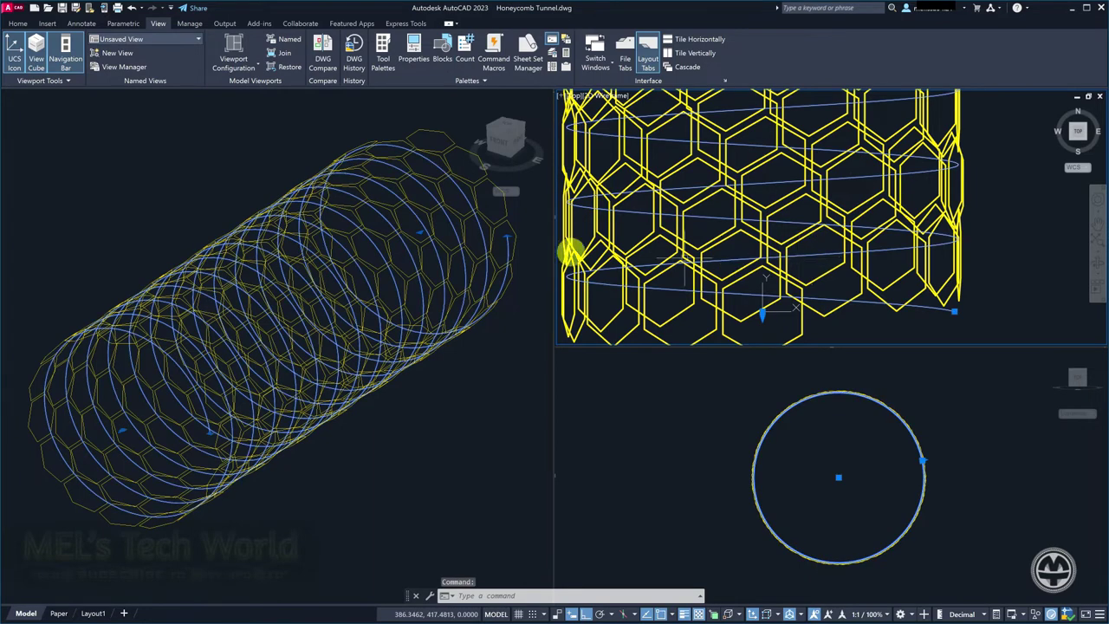
Change the selected helix's Layer to 1 in the Properties palette, then deselect it.
key(ctrl+1)
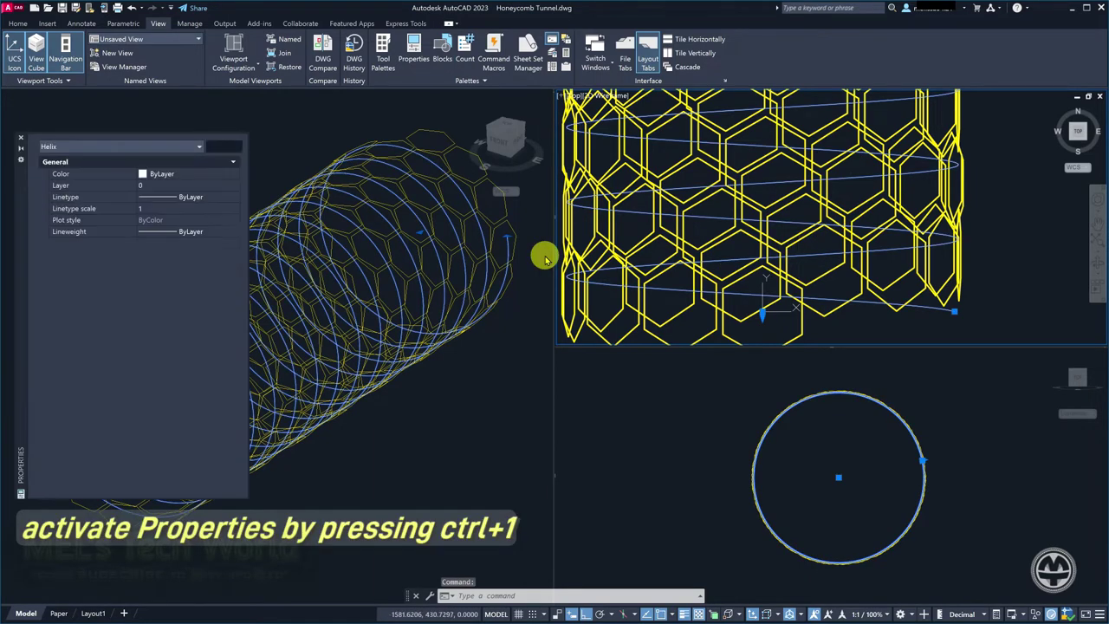
click(221, 188)
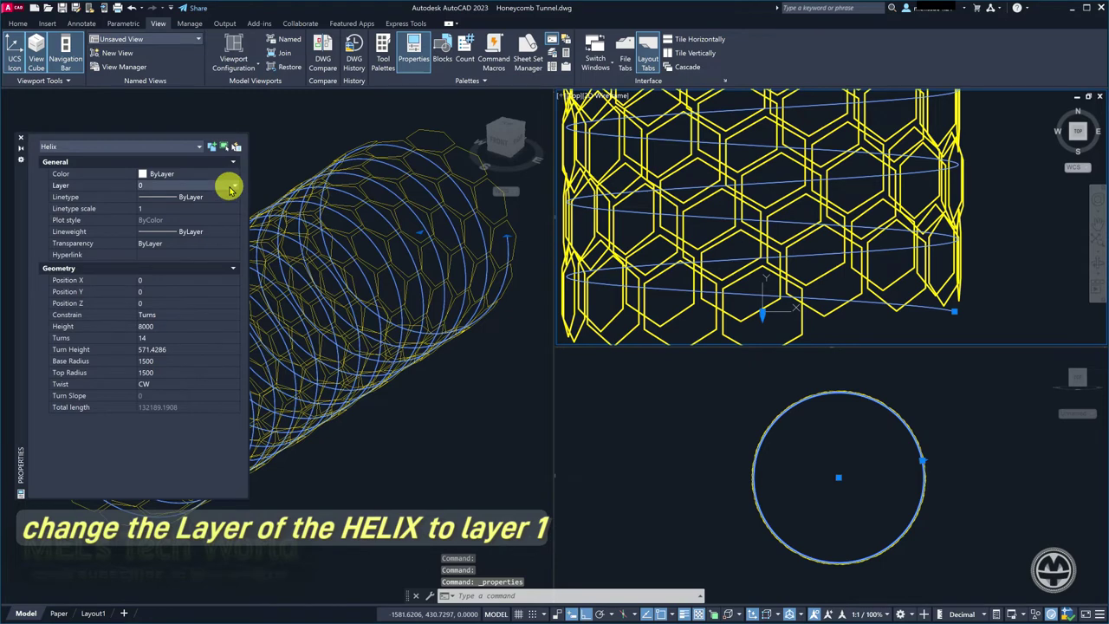
click(232, 185)
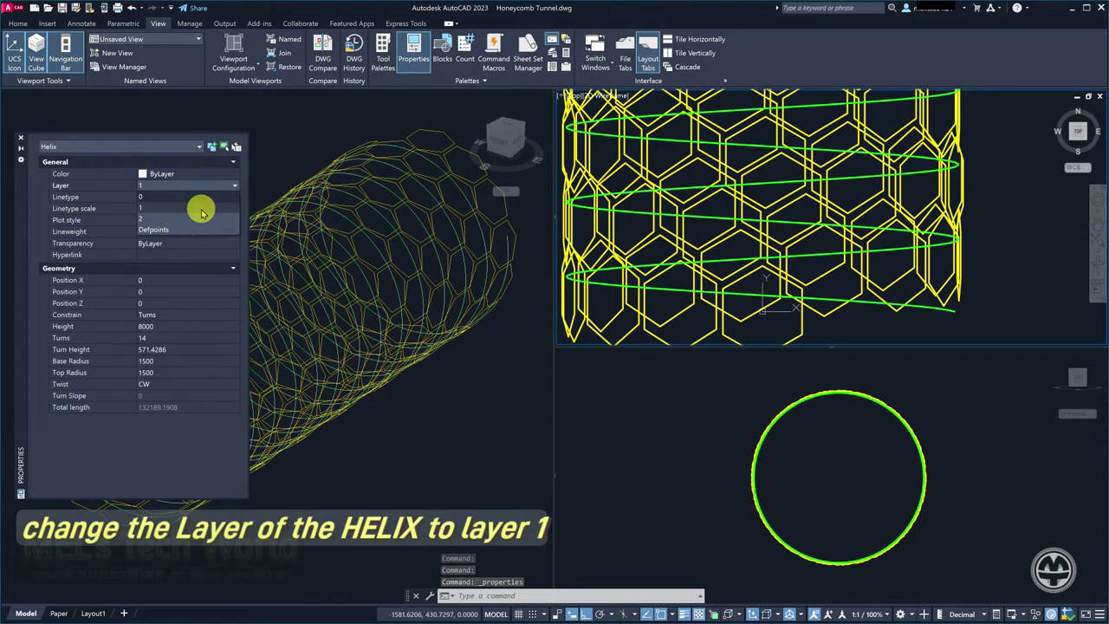
click(201, 211)
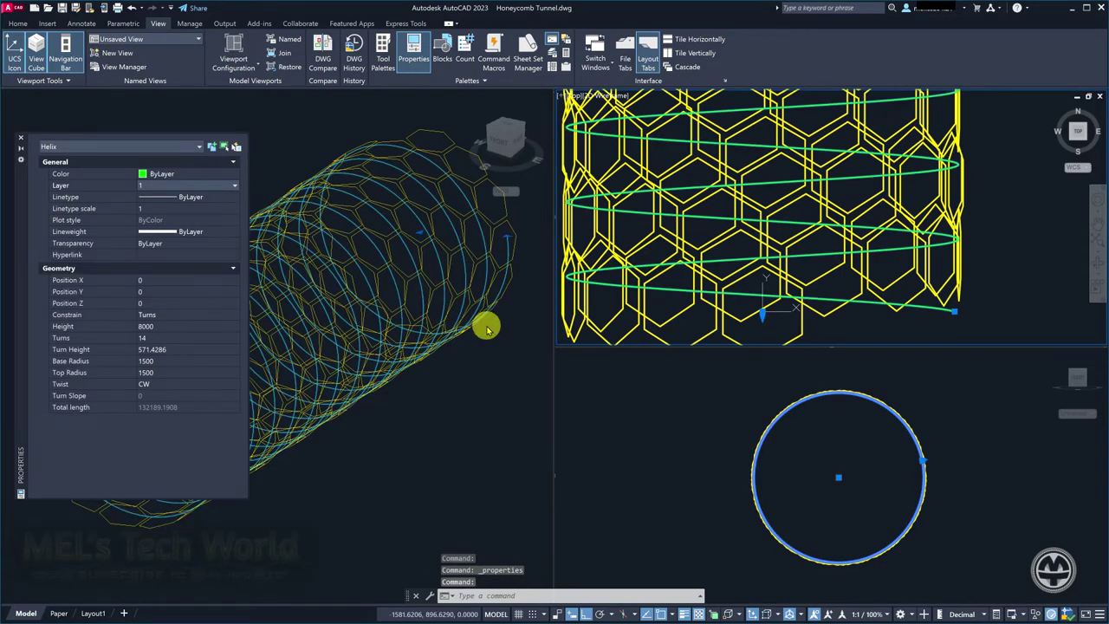
key(ctrl+1)
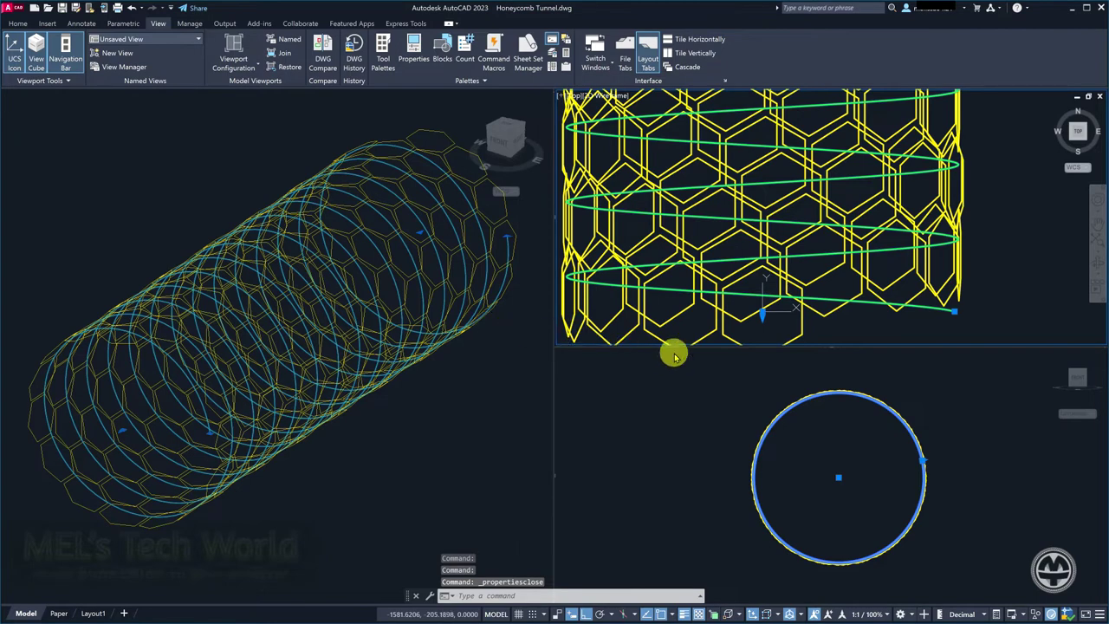
key(Escape)
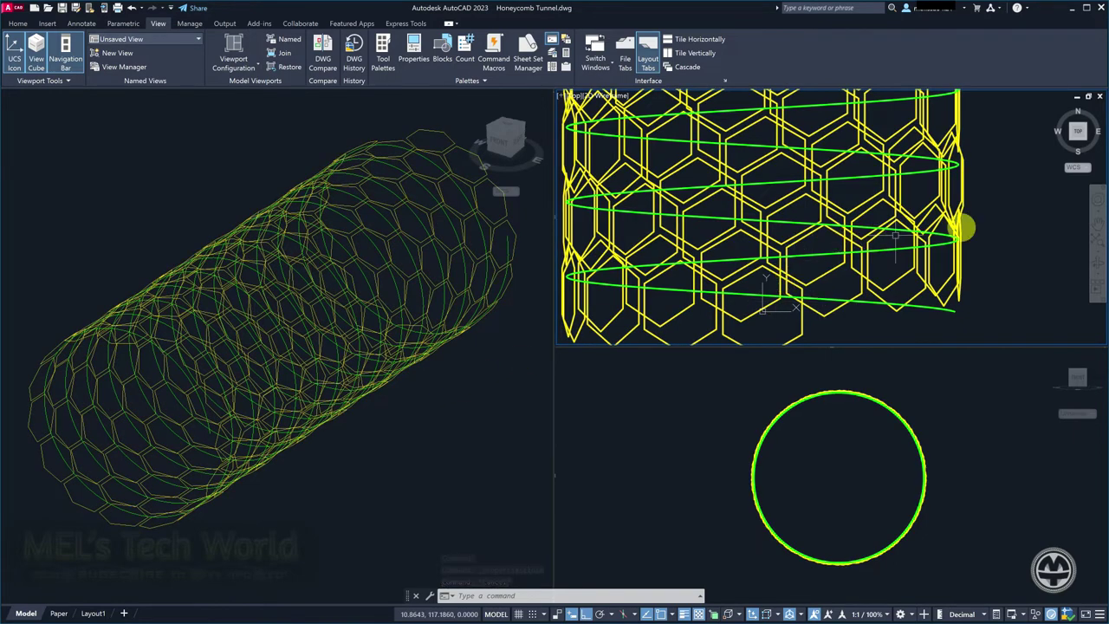
scroll(982, 228, down, 4)
Zoom out to frame the whole tunnel in the Top view and recentre the circle in the Front view.
scroll(985, 230, down, 3)
mouse_move(1001, 198)
middle_down()
mouse_move(947, 235)
mouse_move(855, 244)
mouse_move(875, 241)
middle_up()
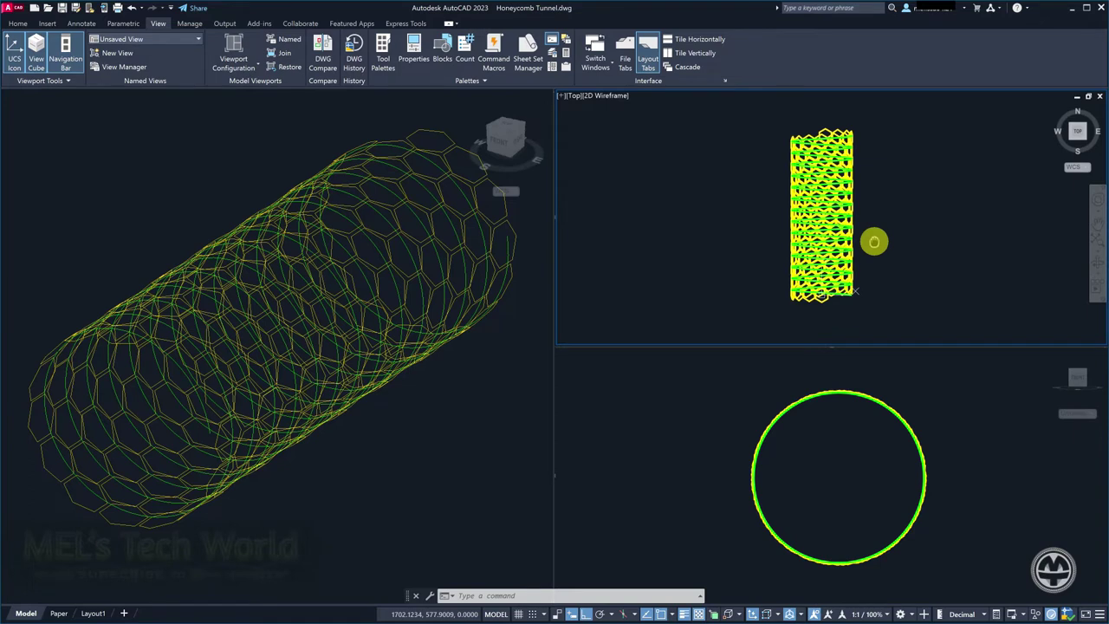
click(838, 443)
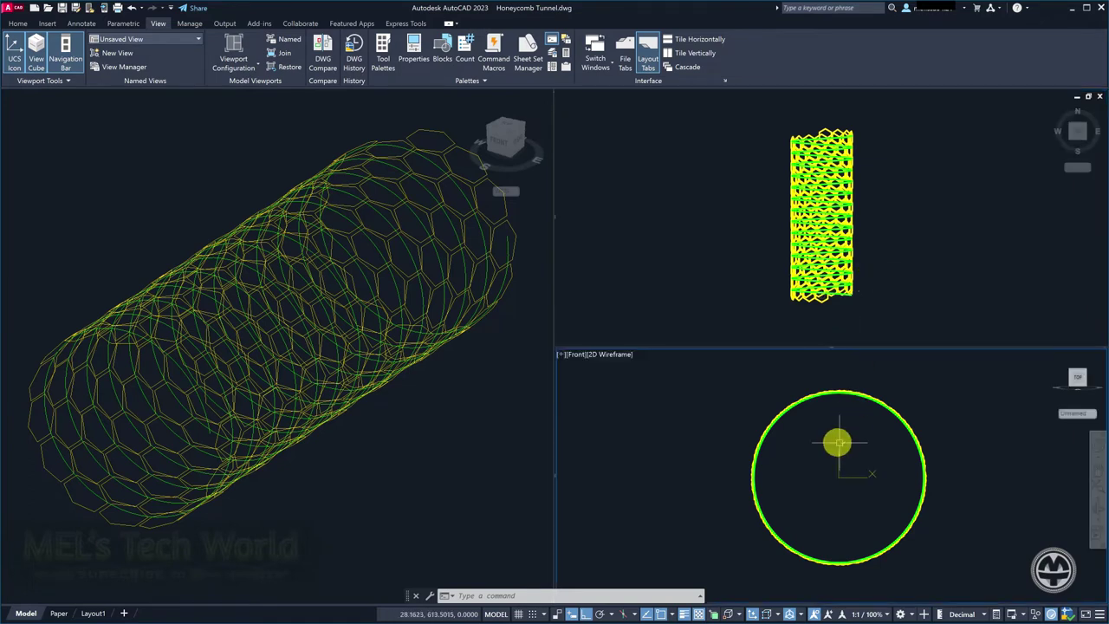
middle_drag(826, 447, 809, 441)
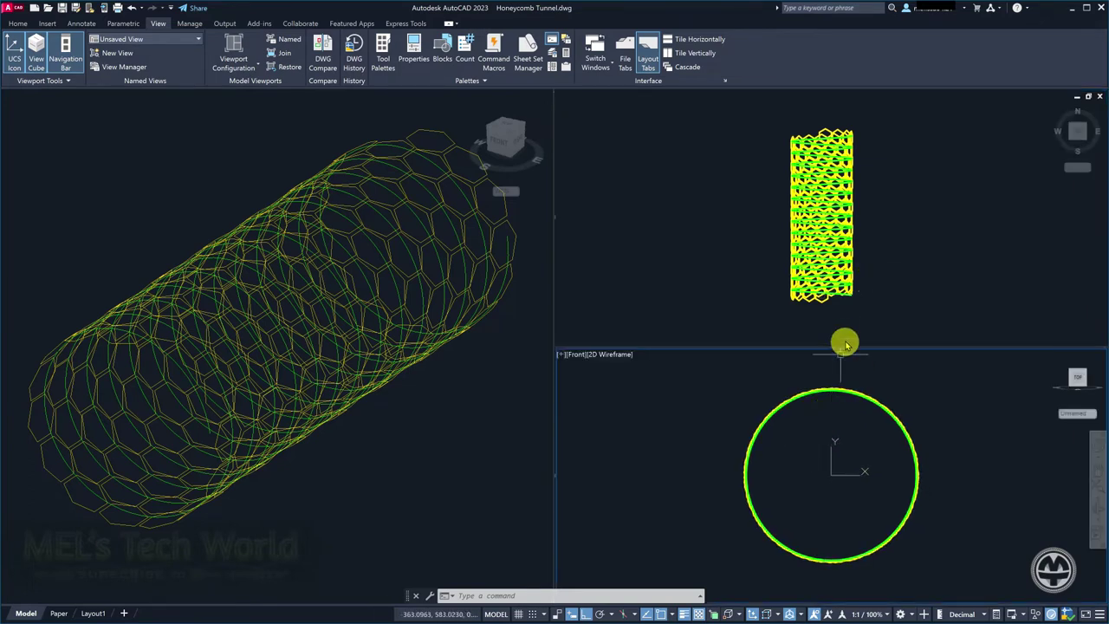
click(828, 322)
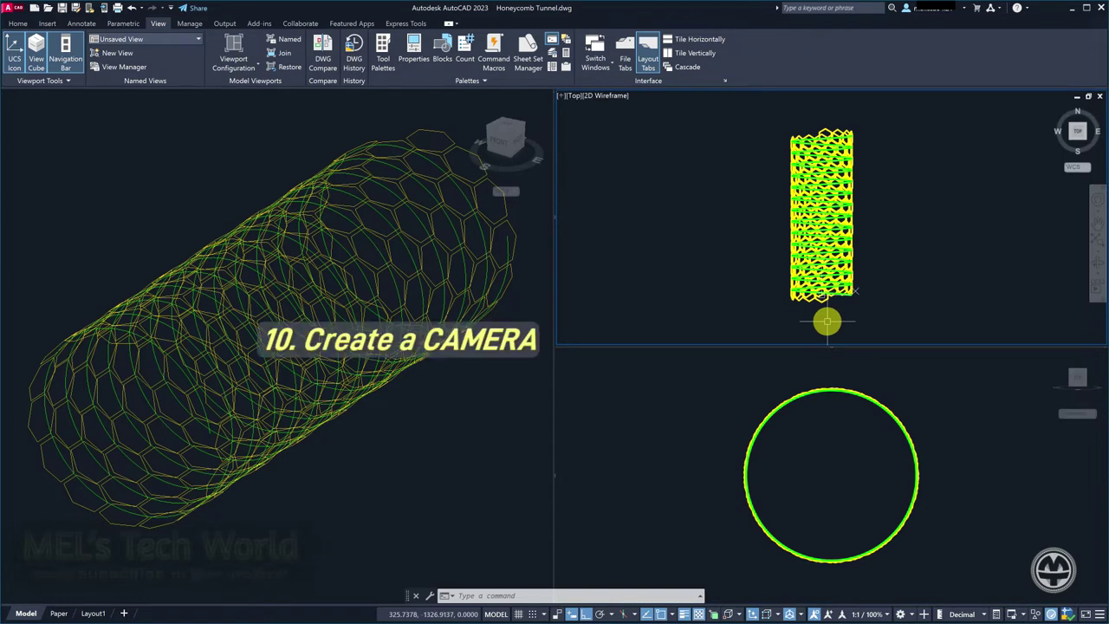
Place a camera at 0,0,0 with Ortho on, aimed straight up the tunnel axis.
text(CAMERA)
key(Return)
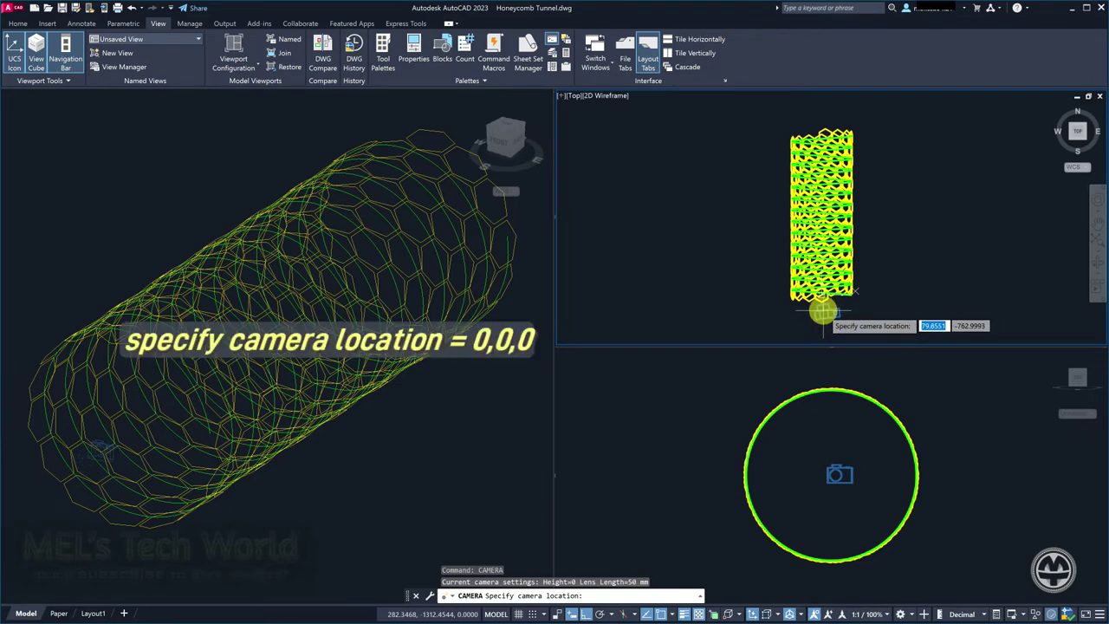
text(,0)
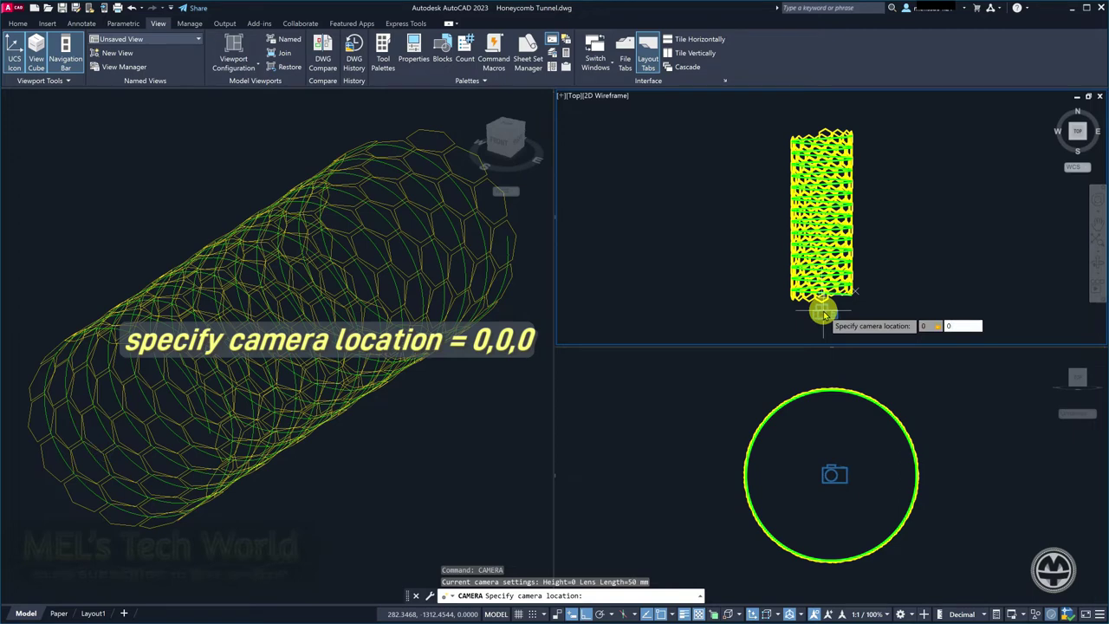
text(,0)
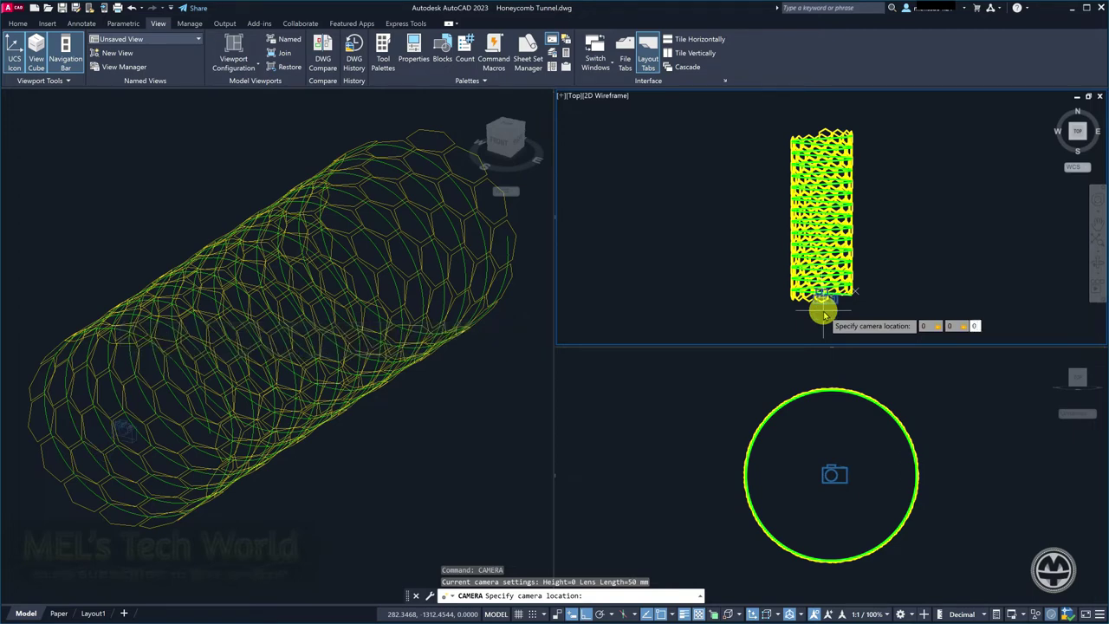
key(Return)
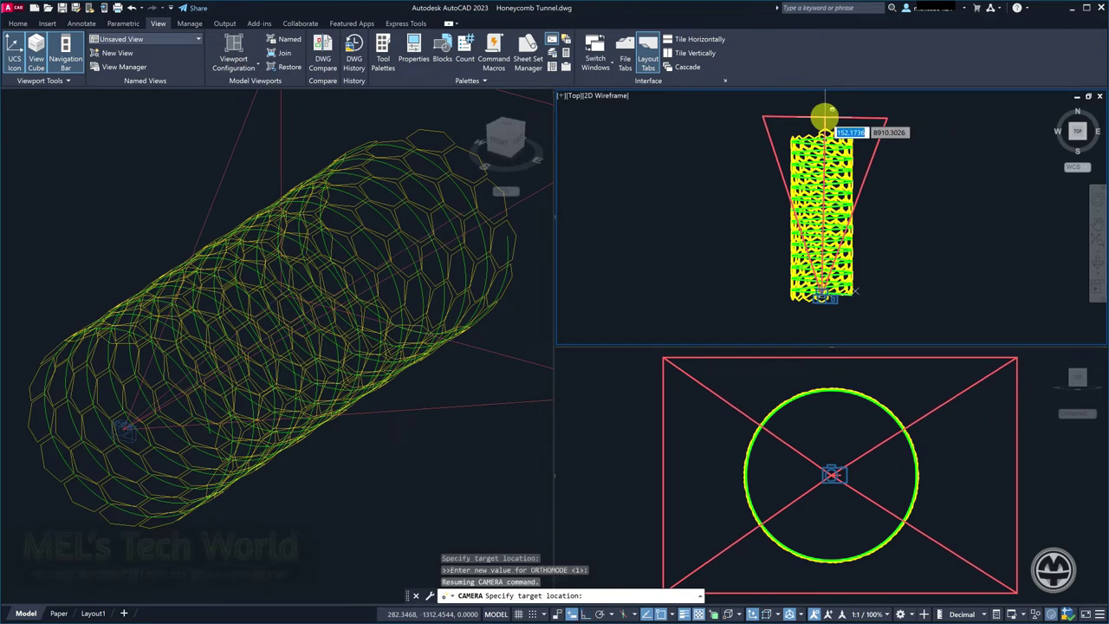
key(F8)
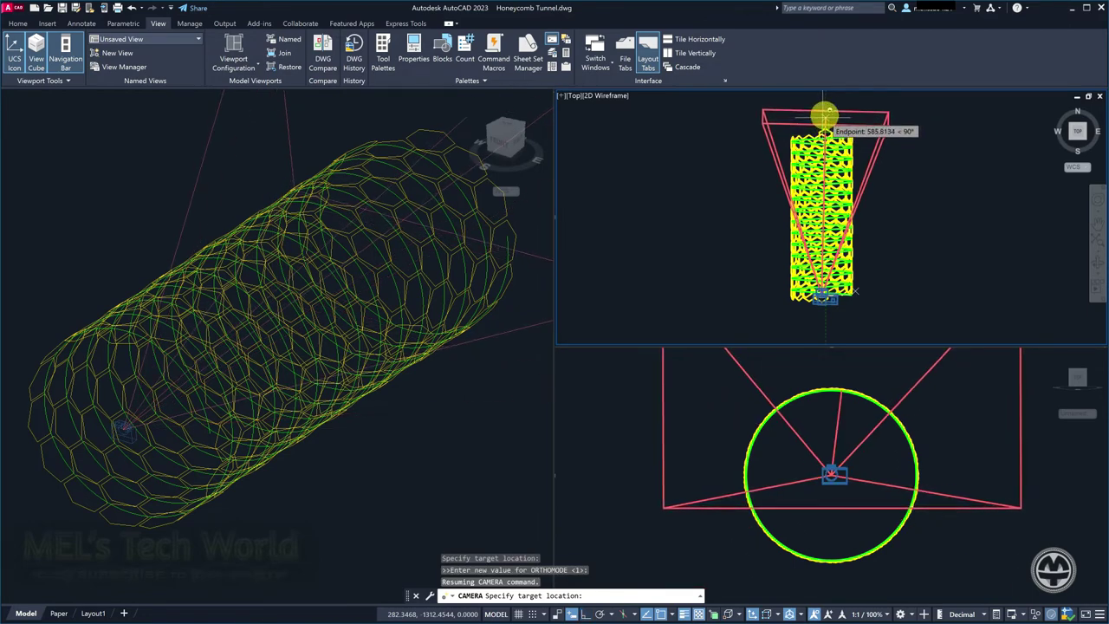
click(825, 114)
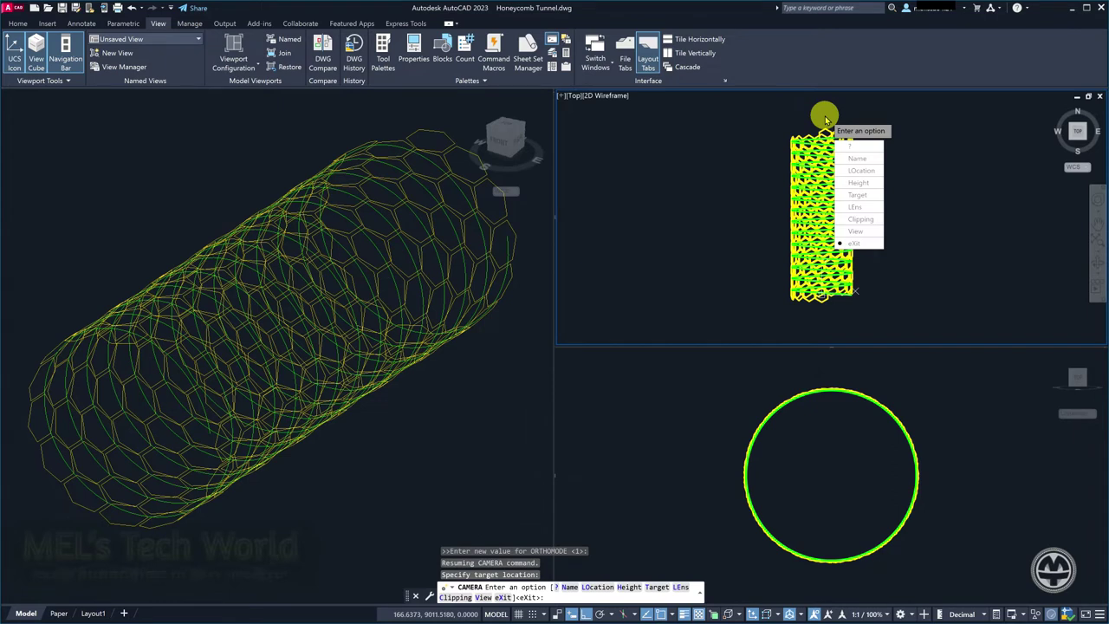
key(Return)
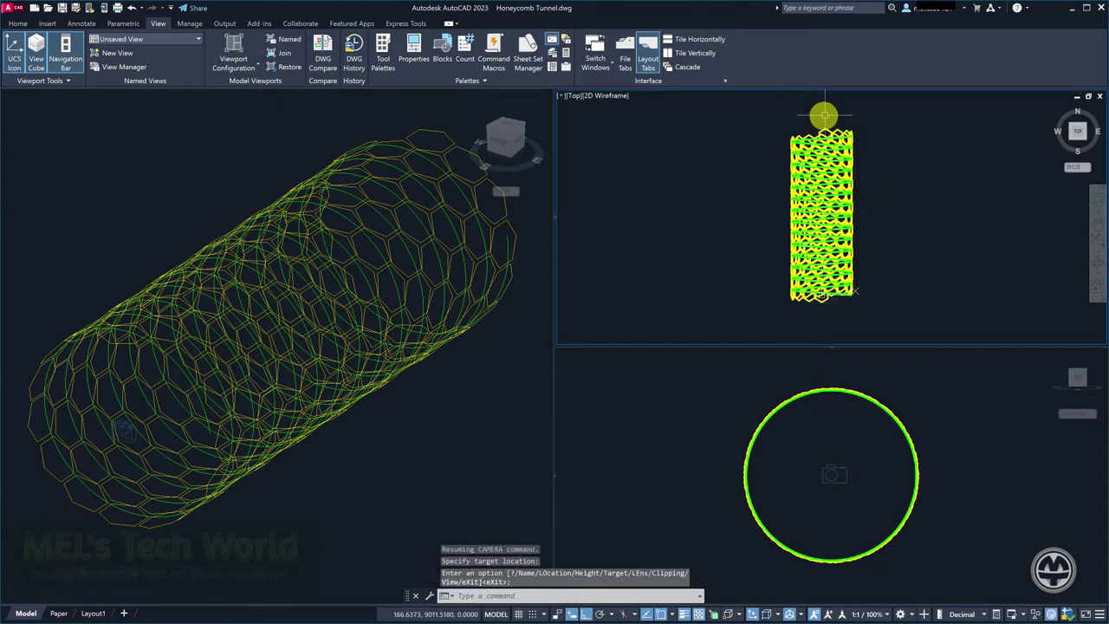
click(828, 297)
Preview the camera, orbit the left 3D view into the tunnel's end, and close Camera Preview.
click(830, 300)
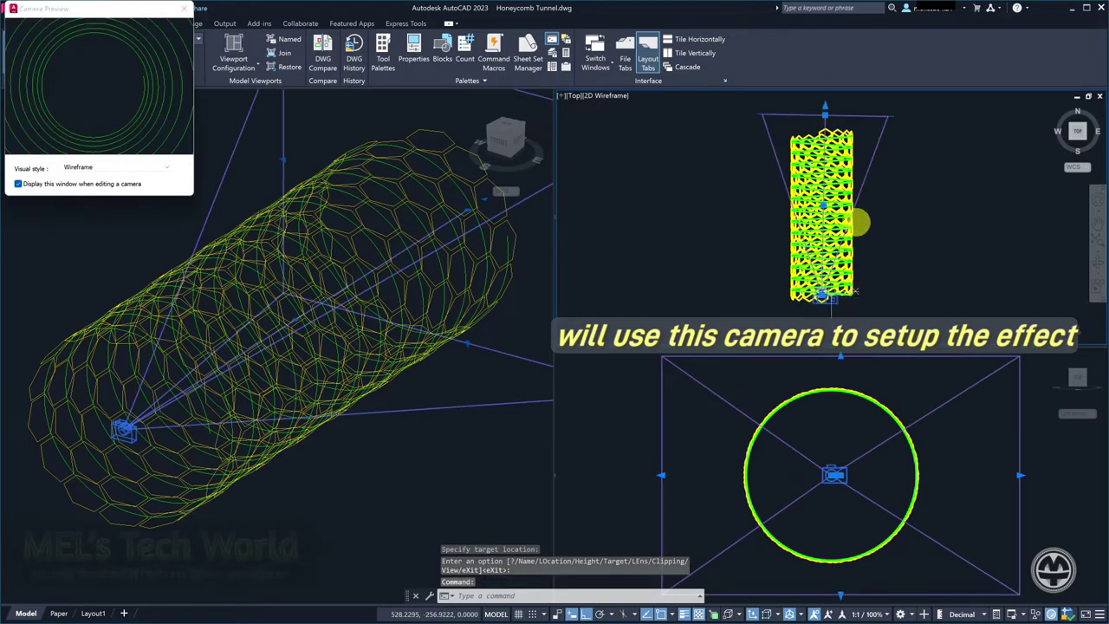
click(377, 482)
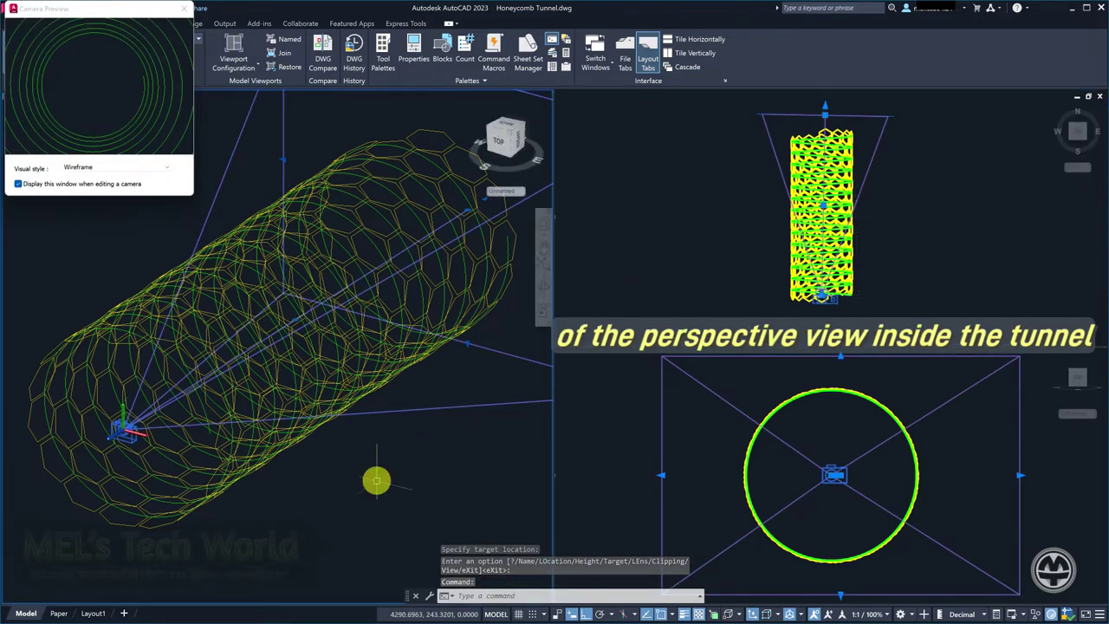
mouse_move(282, 404)
shift+middle_down()
mouse_move(317, 372)
mouse_move(390, 344)
mouse_move(335, 358)
shift+middle_up()
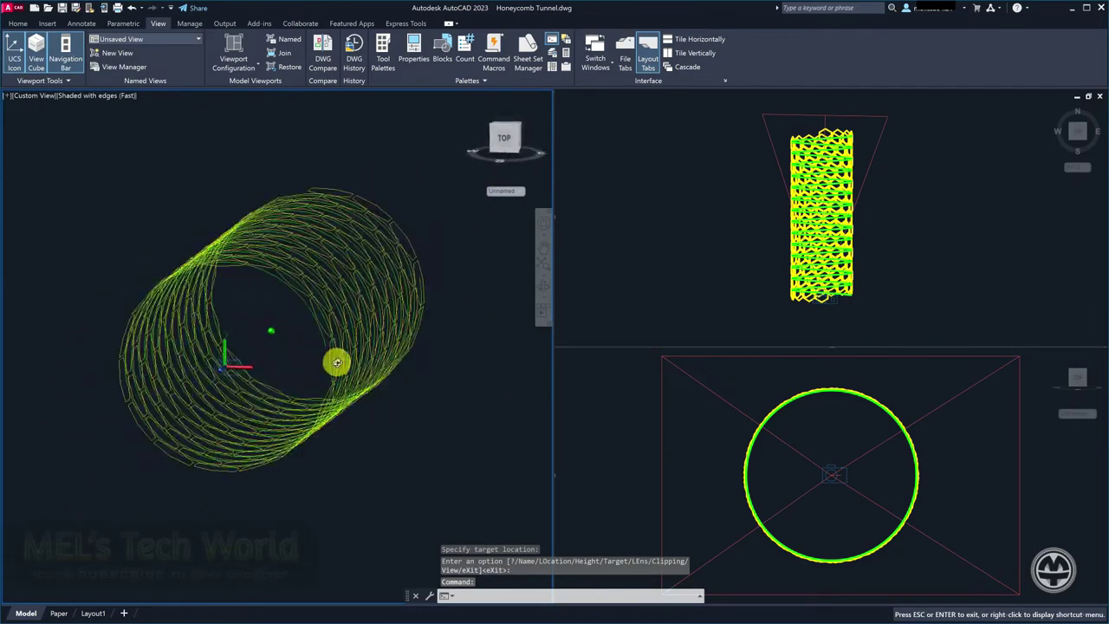
click(98, 80)
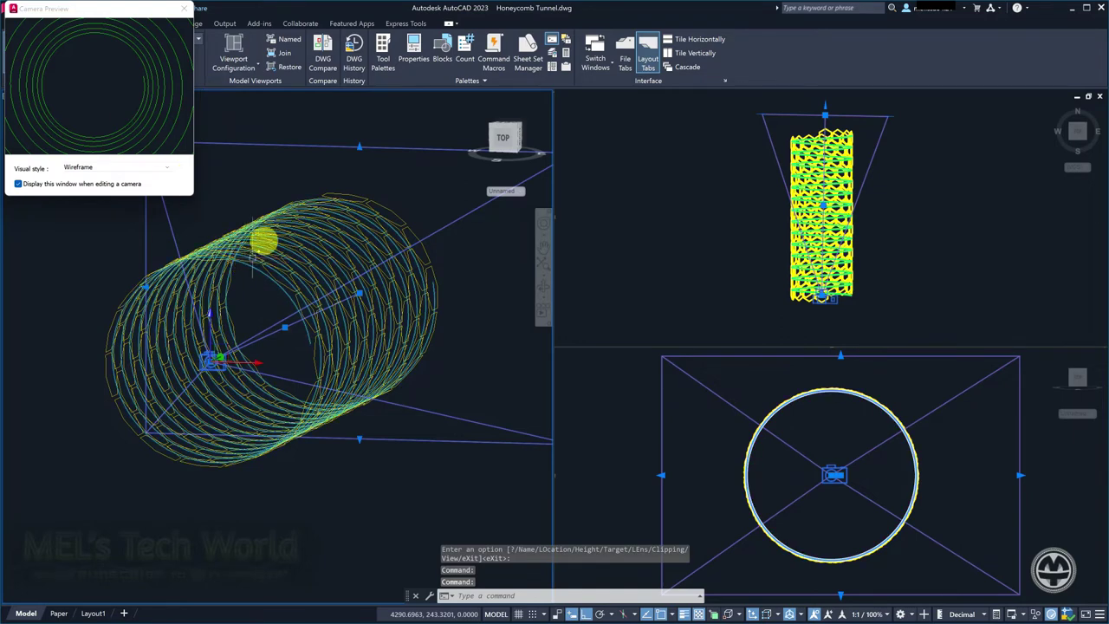
click(184, 8)
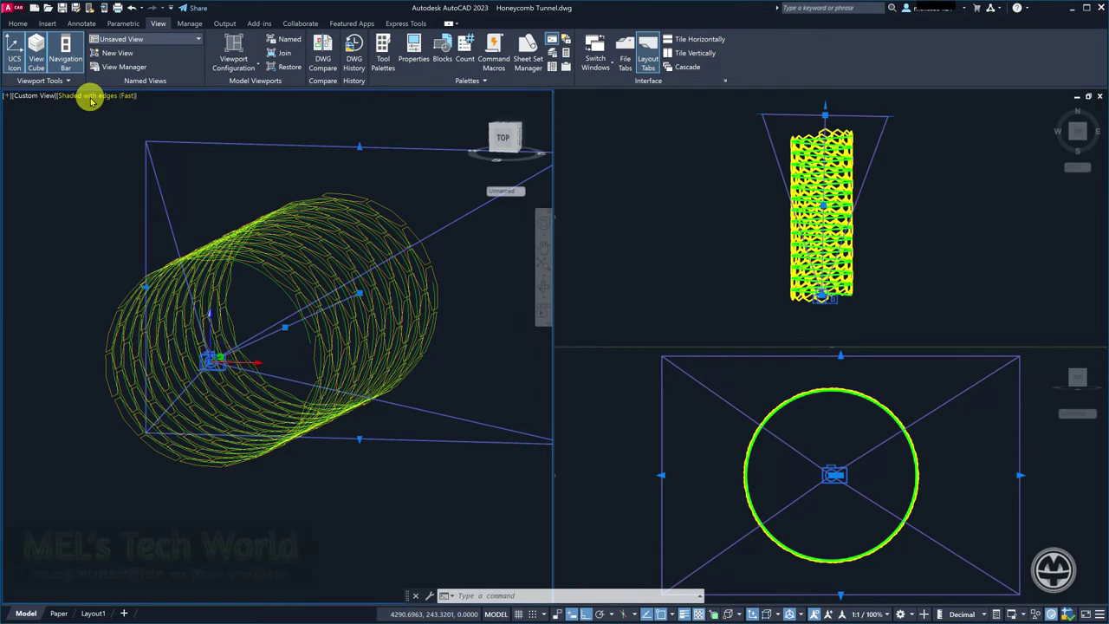
click(37, 96)
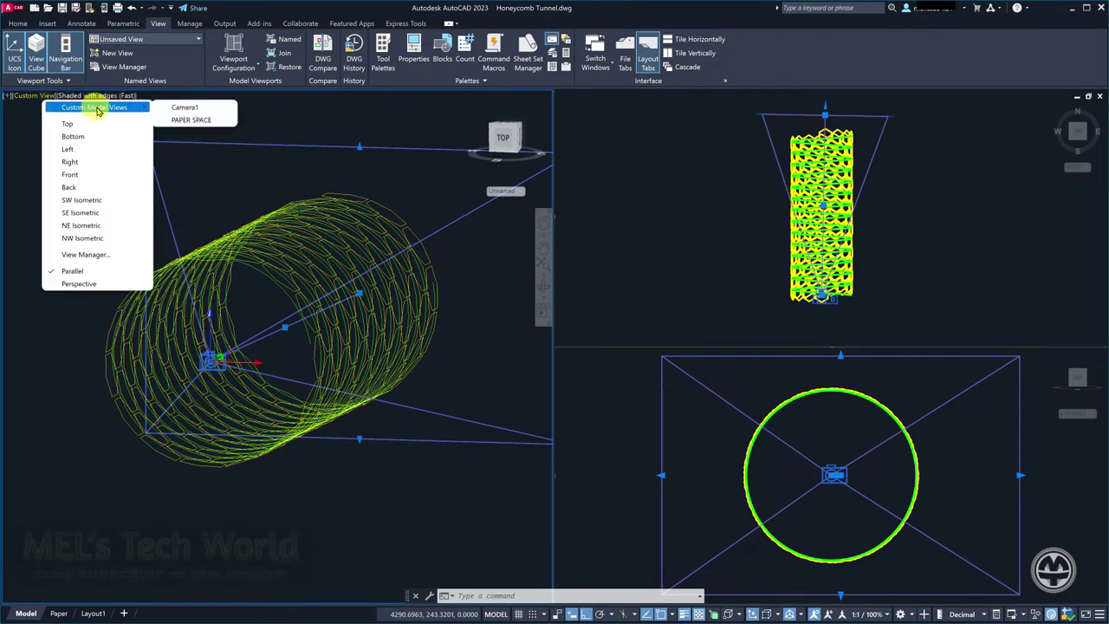
Switch the left viewport to Camera1 and apply the Shaded with edges visual style.
click(170, 106)
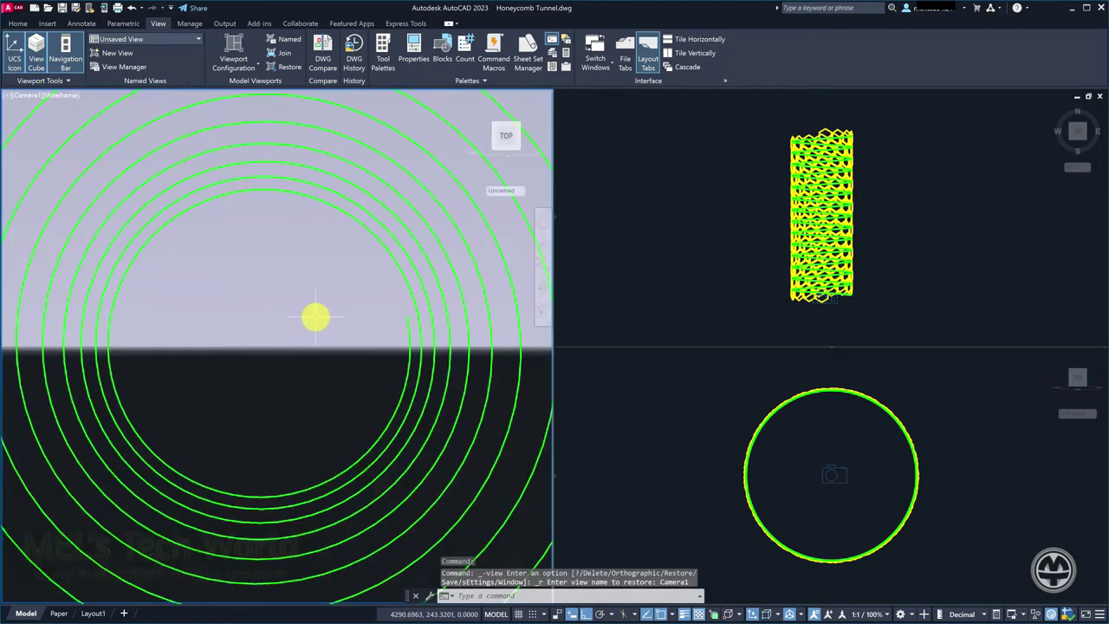
click(68, 97)
click(121, 183)
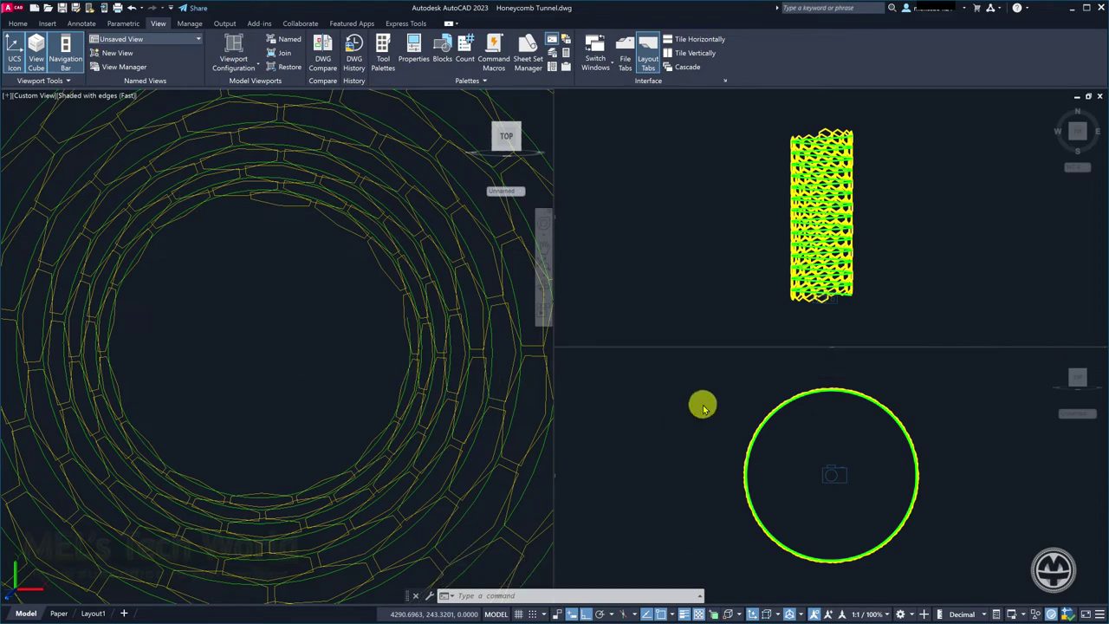
click(727, 300)
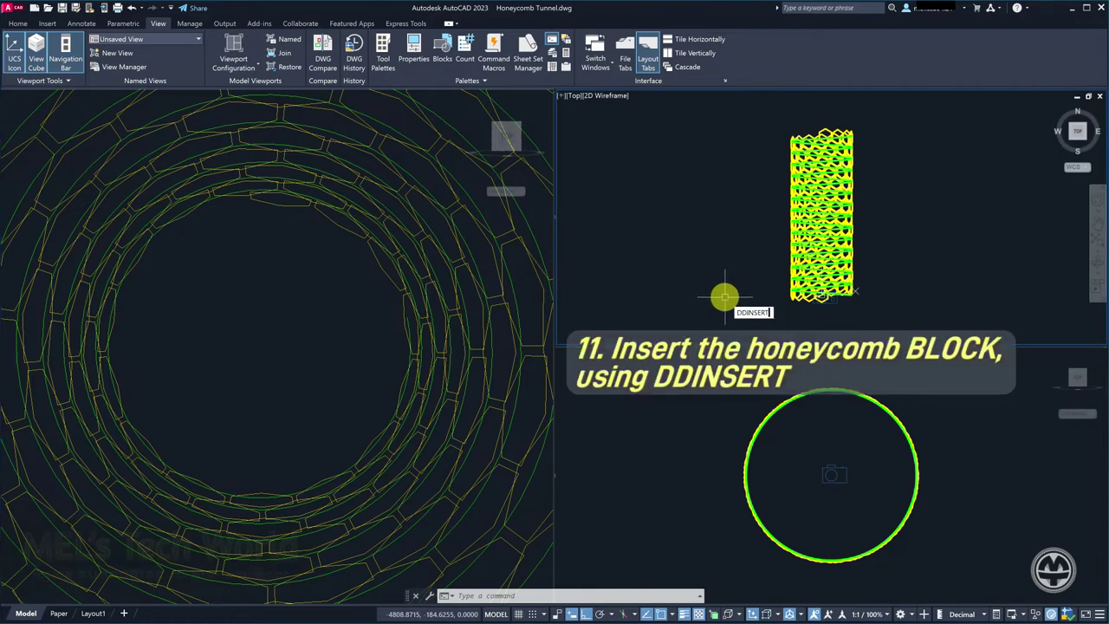
Insert one HONEYCOMB block to the left of the tower.
key(Return)
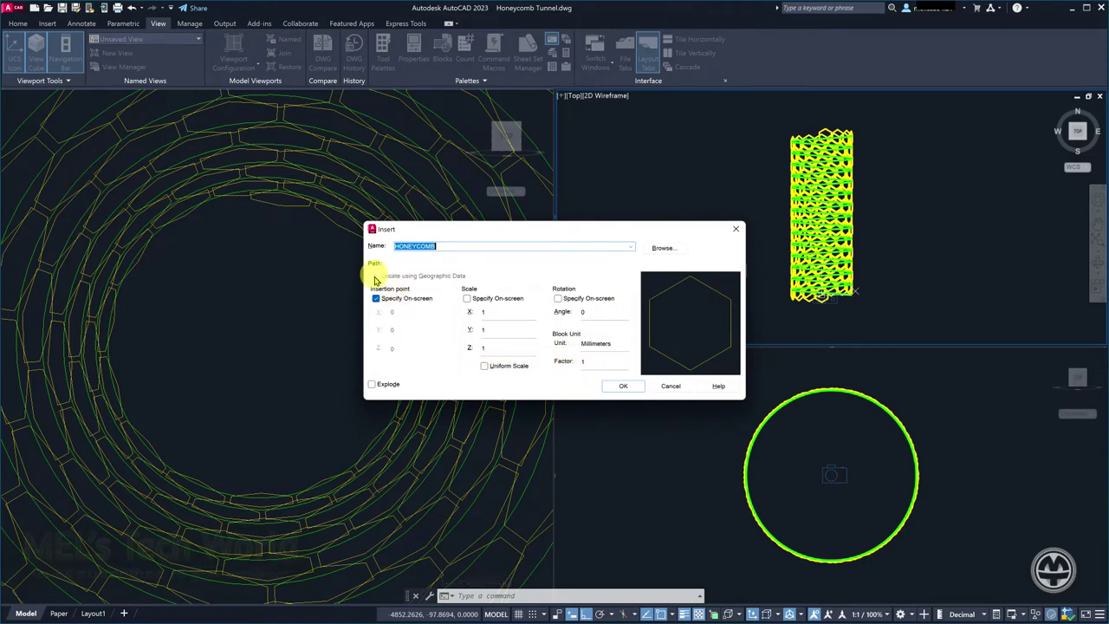
click(612, 387)
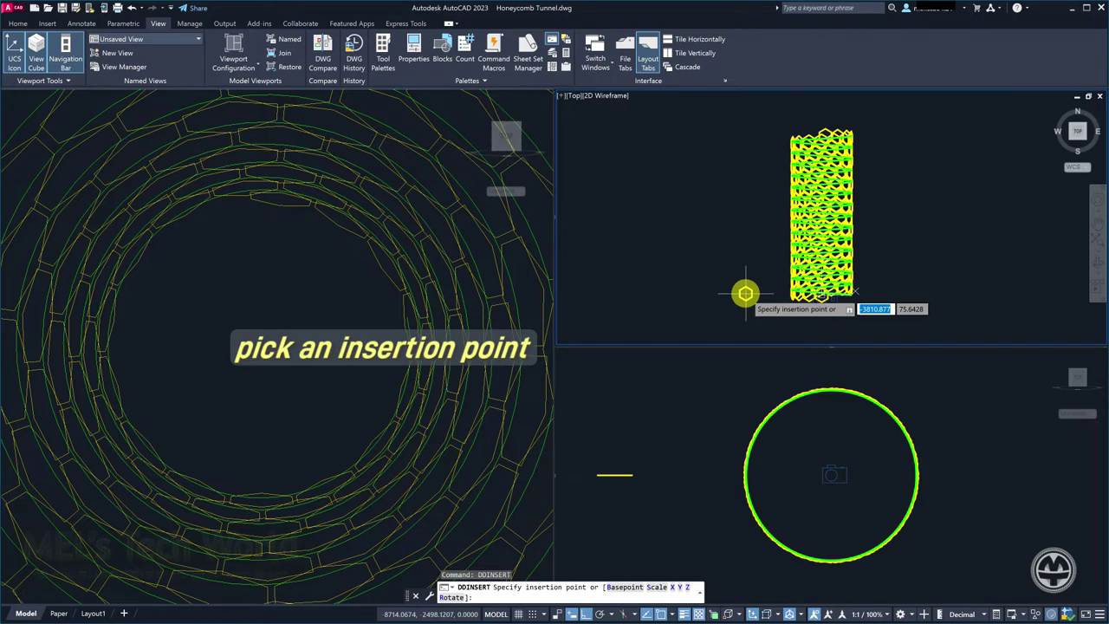
click(738, 290)
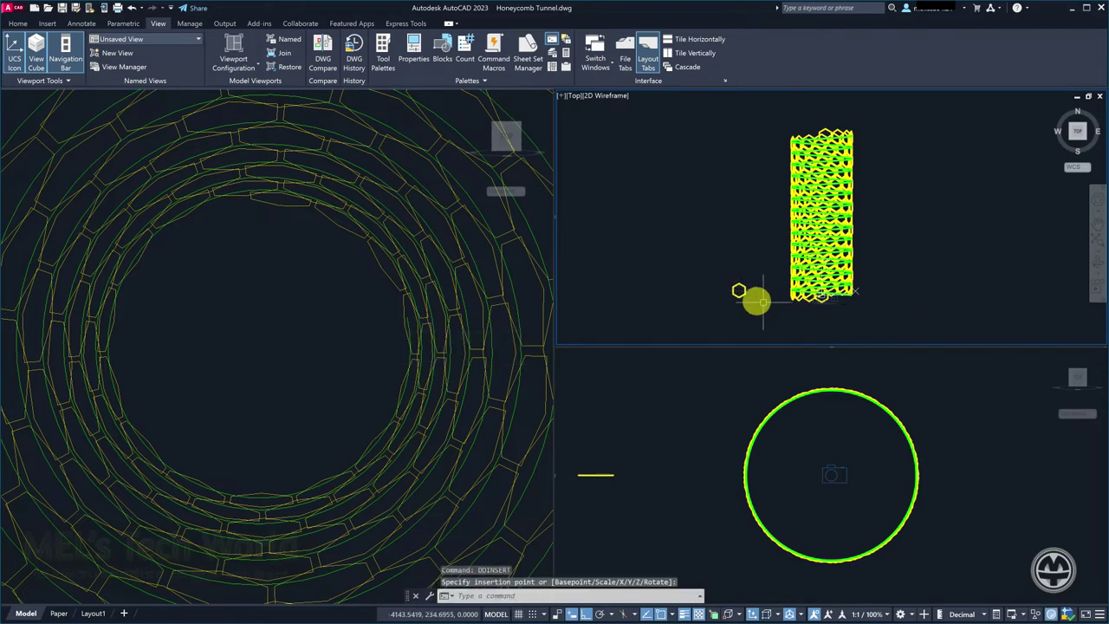
Frame the lone hexagon block in the Top and Front views and select it.
scroll(749, 296, up, 3)
scroll(749, 297, up, 3)
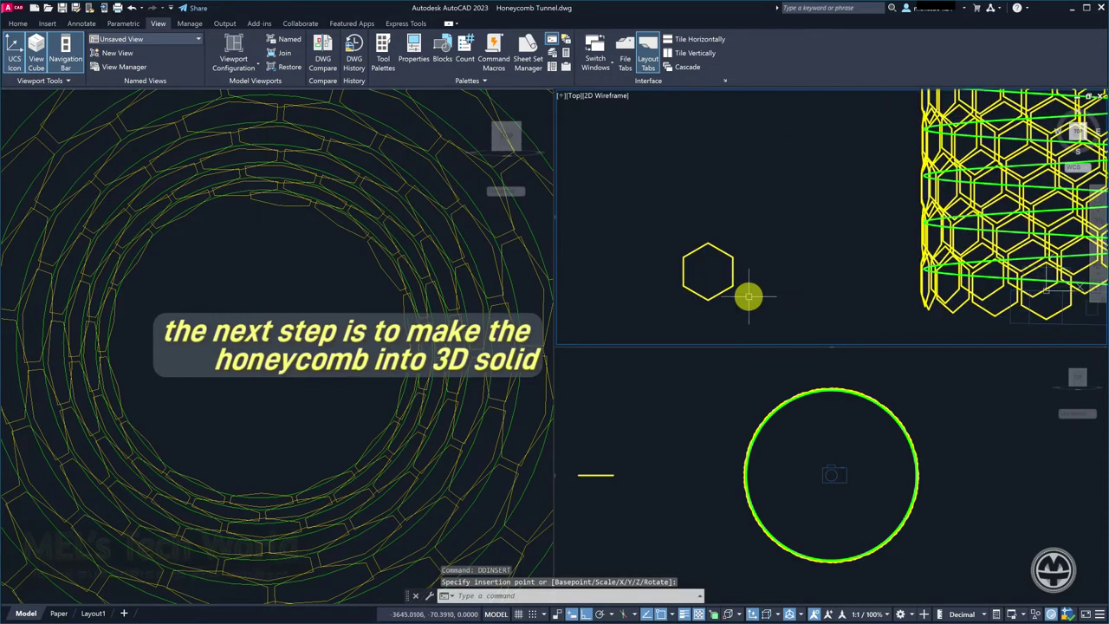
middle_drag(748, 296, 686, 271)
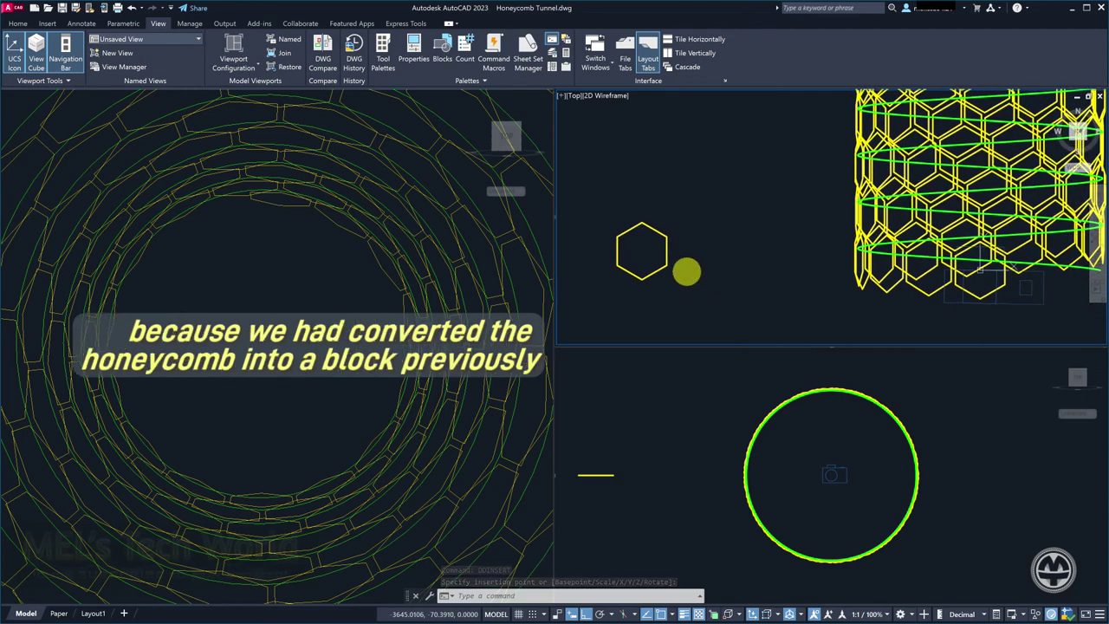
click(656, 431)
middle_drag(620, 452, 702, 434)
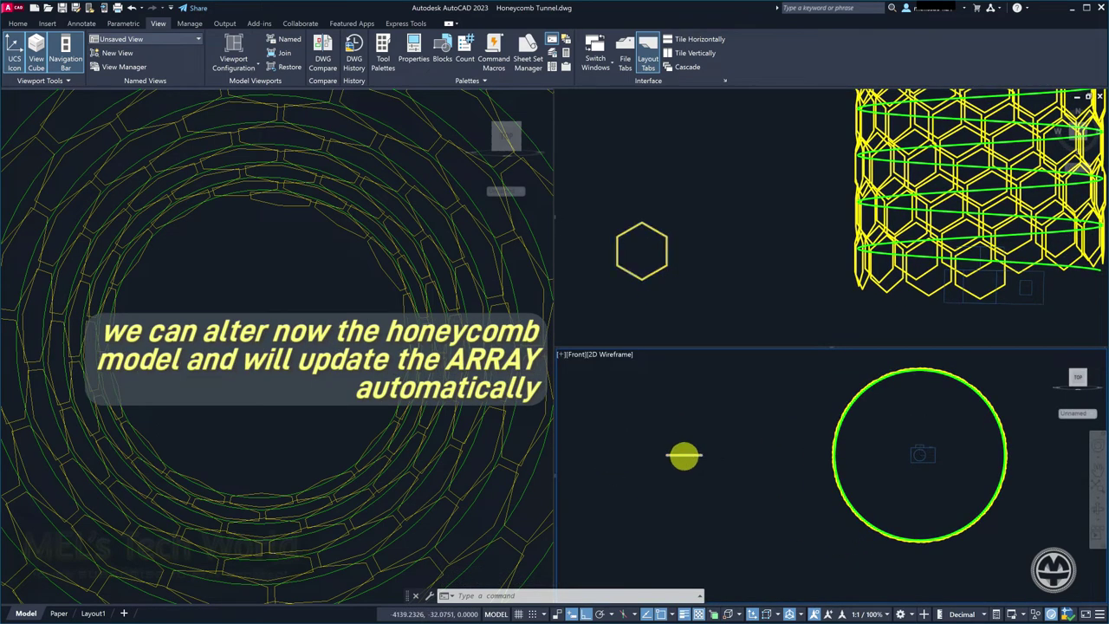
scroll(687, 450, up, 3)
scroll(688, 449, up, 2)
click(688, 449)
mouse_move(689, 449)
middle_down()
mouse_move(737, 450)
mouse_move(749, 466)
middle_up()
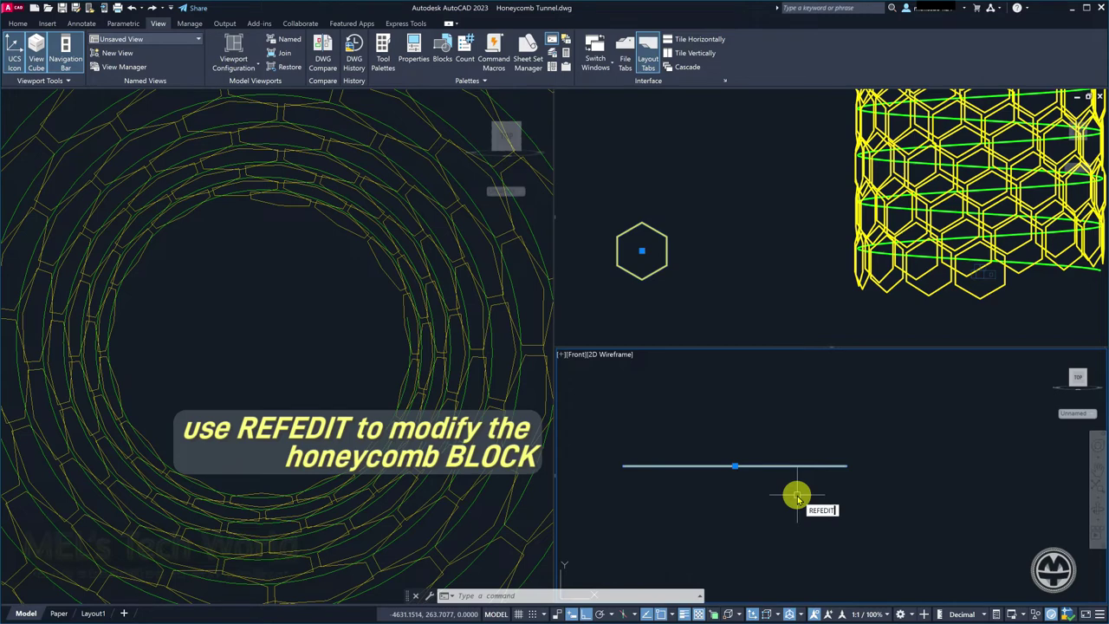
Open the HONEYCOMB block with REFEDIT and centre its hexagon in the Top view.
key(Return)
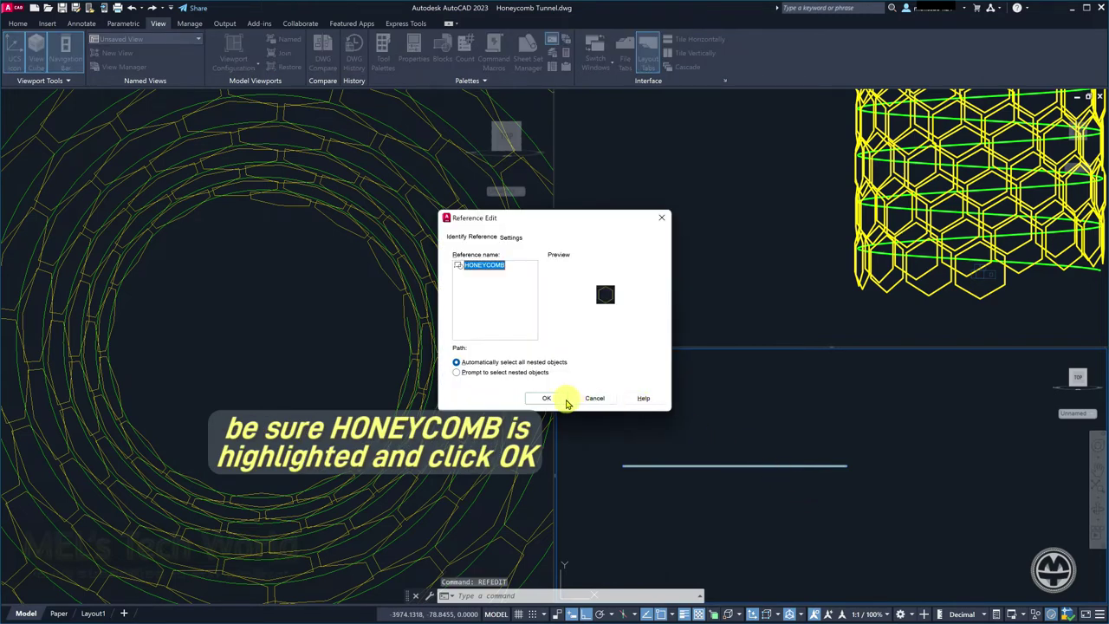
click(554, 399)
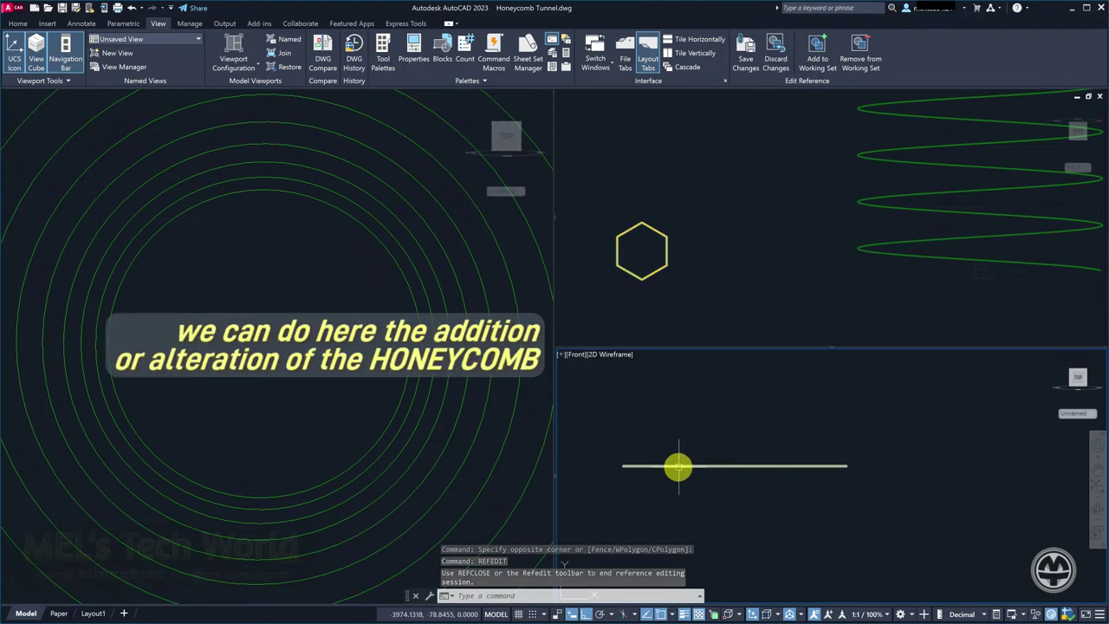
click(664, 307)
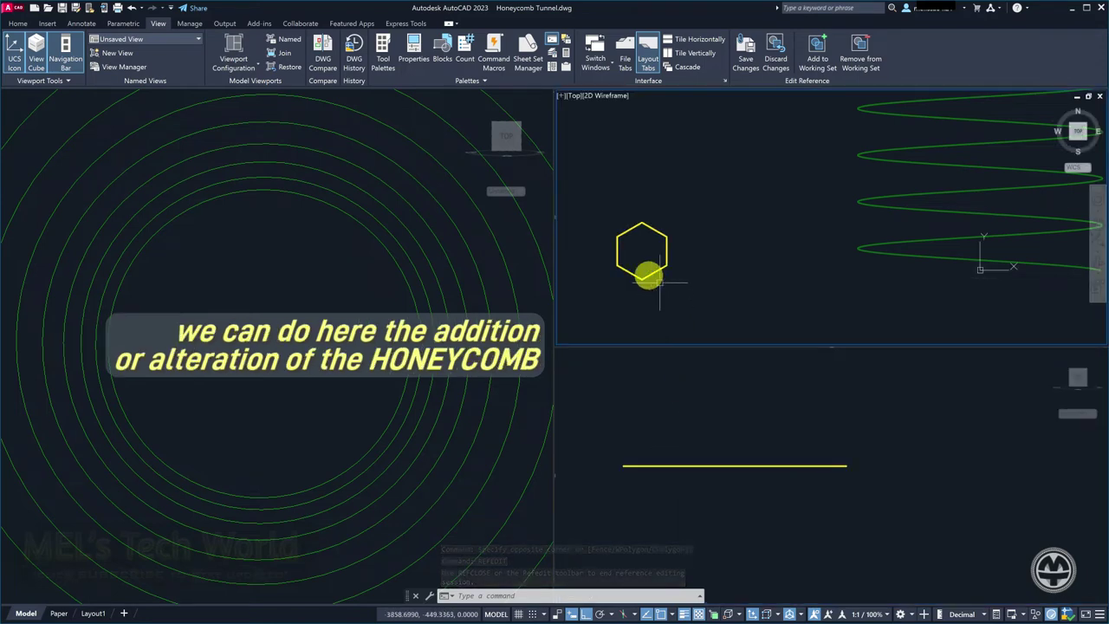
scroll(634, 253, up, 5)
middle_drag(636, 251, 702, 228)
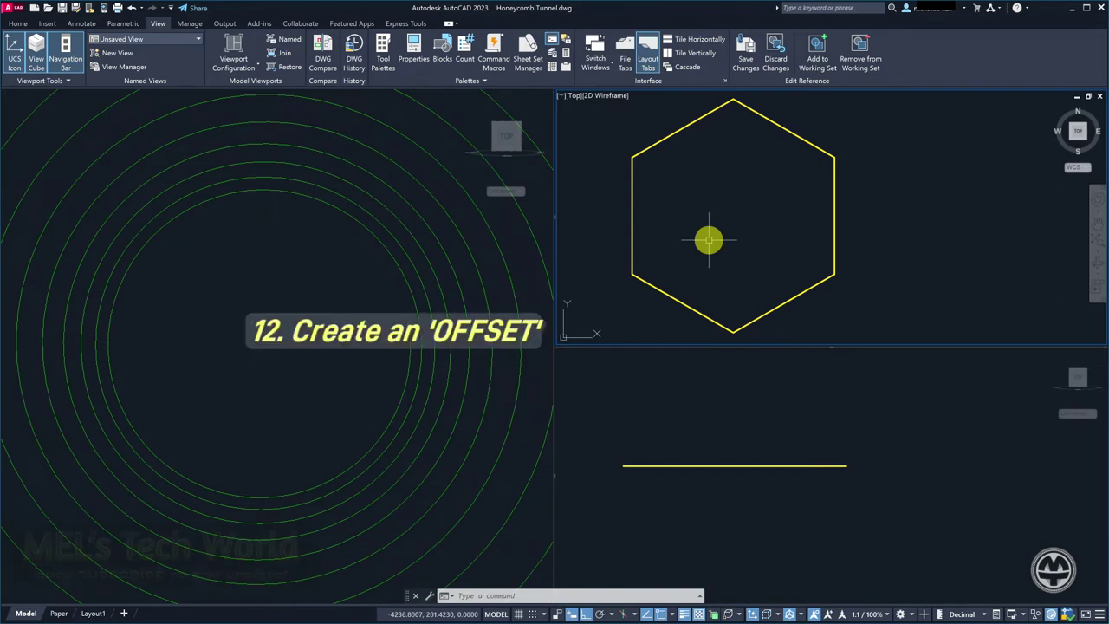
Offset the block's hexagon 50 units inward.
text(ff)
key(Return)
text(50)
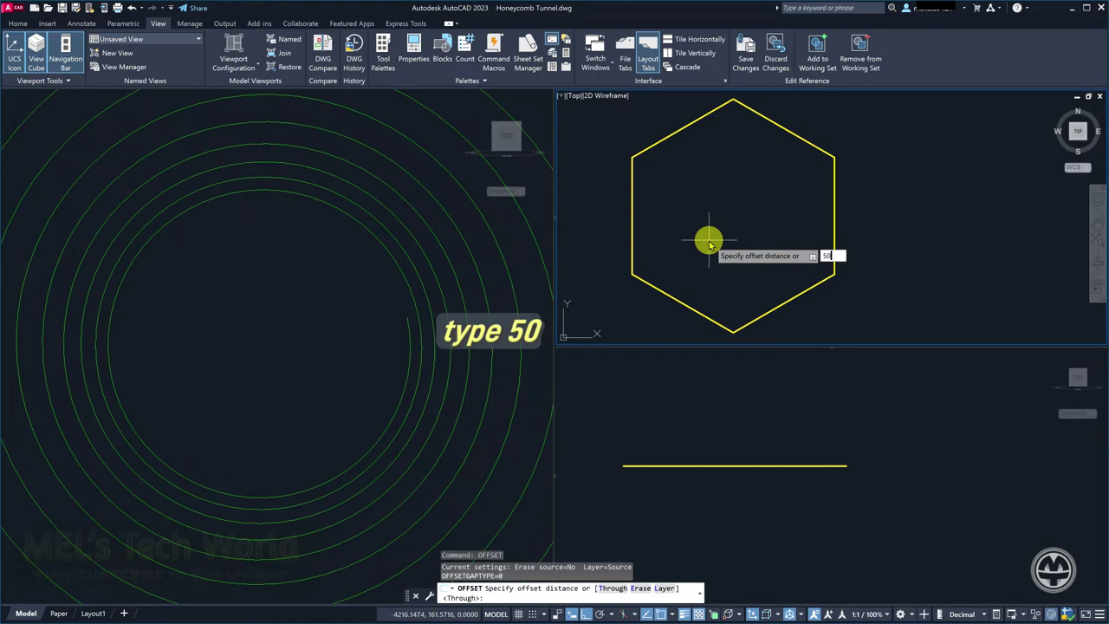
key(Return)
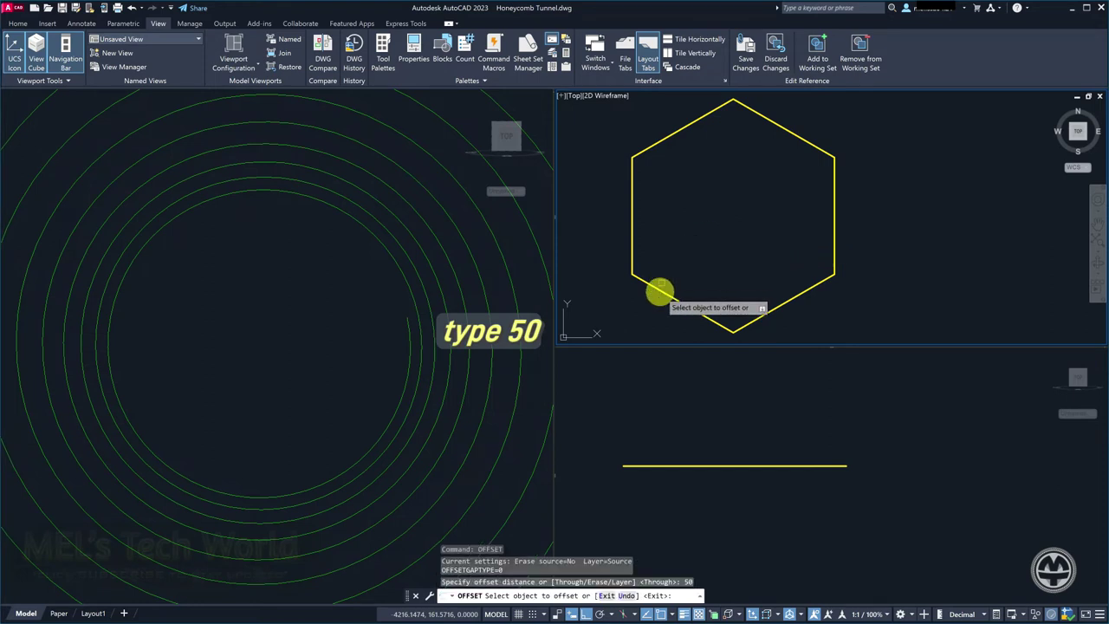
click(658, 295)
click(674, 265)
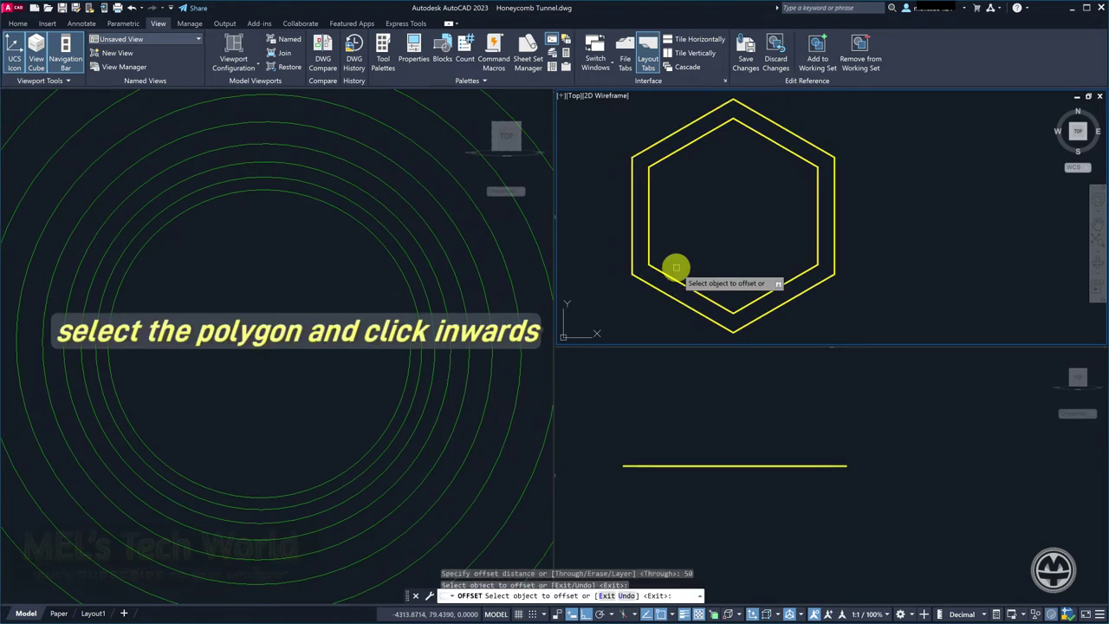
key(Return)
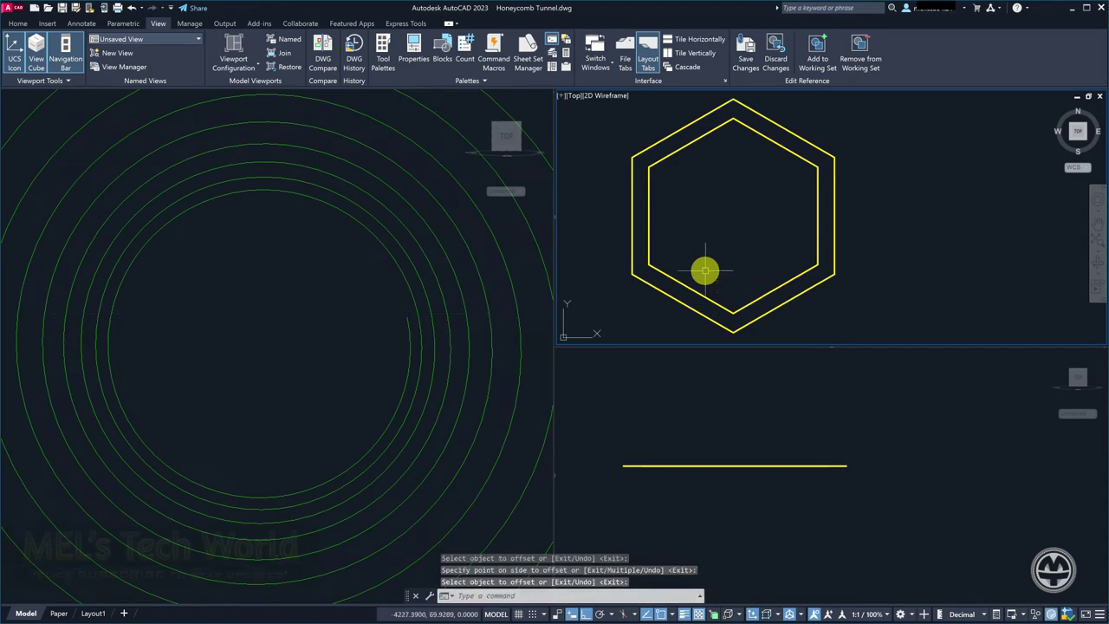
Start the EXTRUDE command in the Front viewport.
click(712, 416)
text(EXTRUDE)
key(Return)
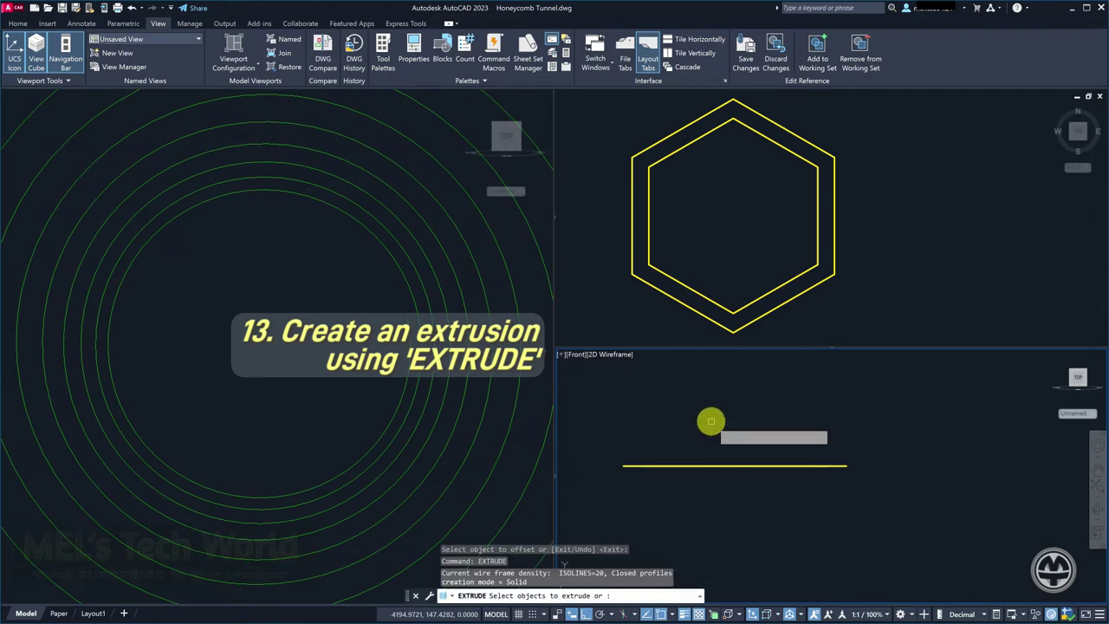
Extrude the inner hexagon 50 units, then repeat EXTRUDE on the outer hexagon at 50.
click(674, 468)
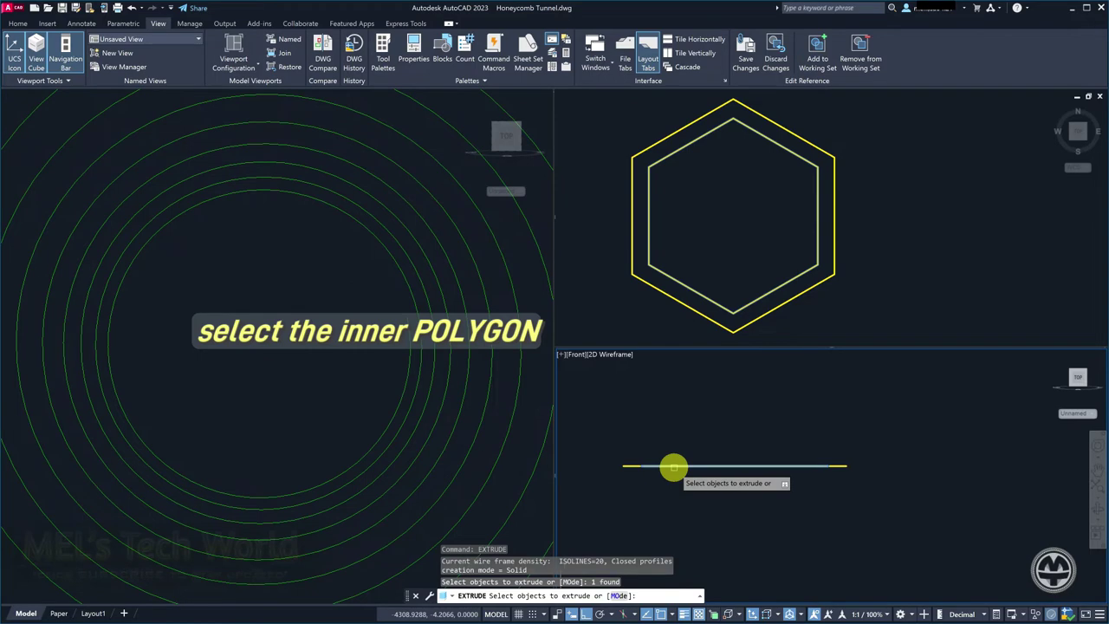
key(Return)
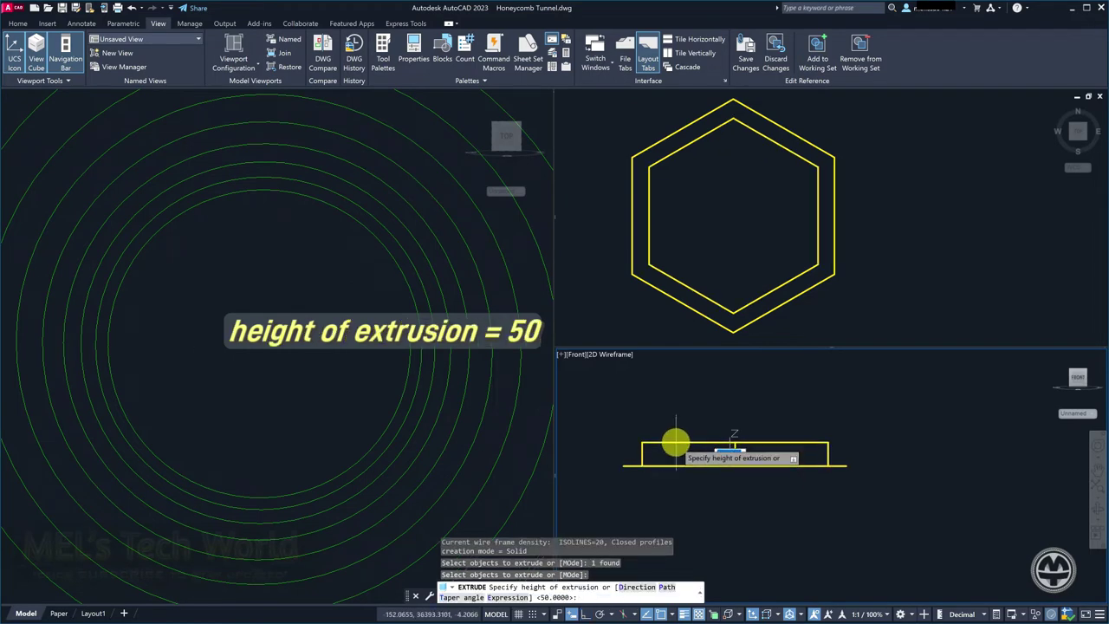
text(50)
key(Return)
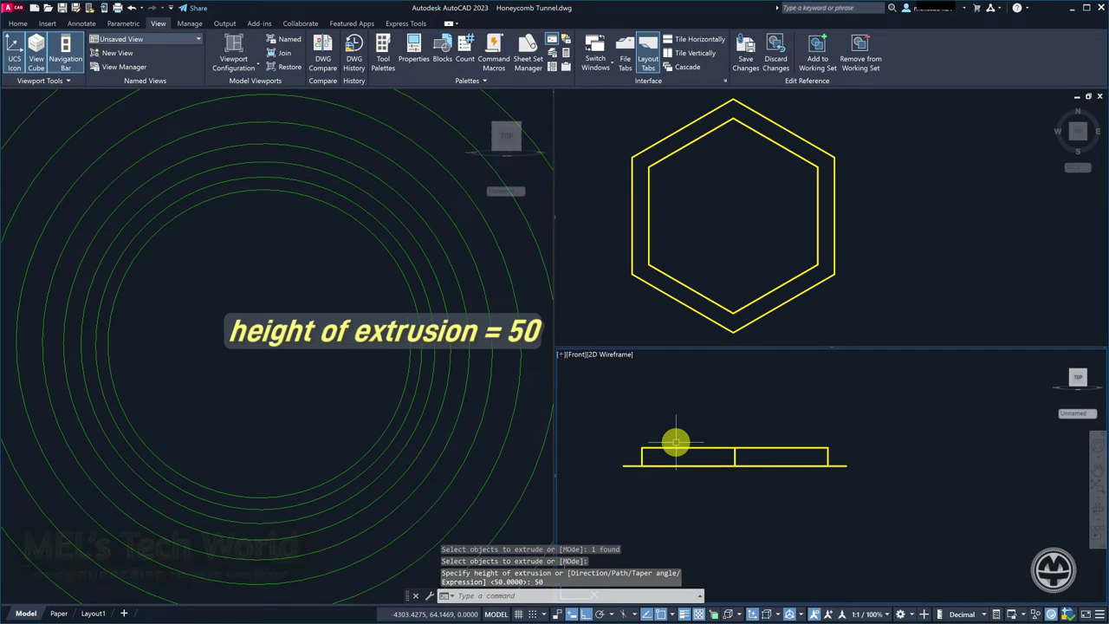
key(Return)
click(630, 466)
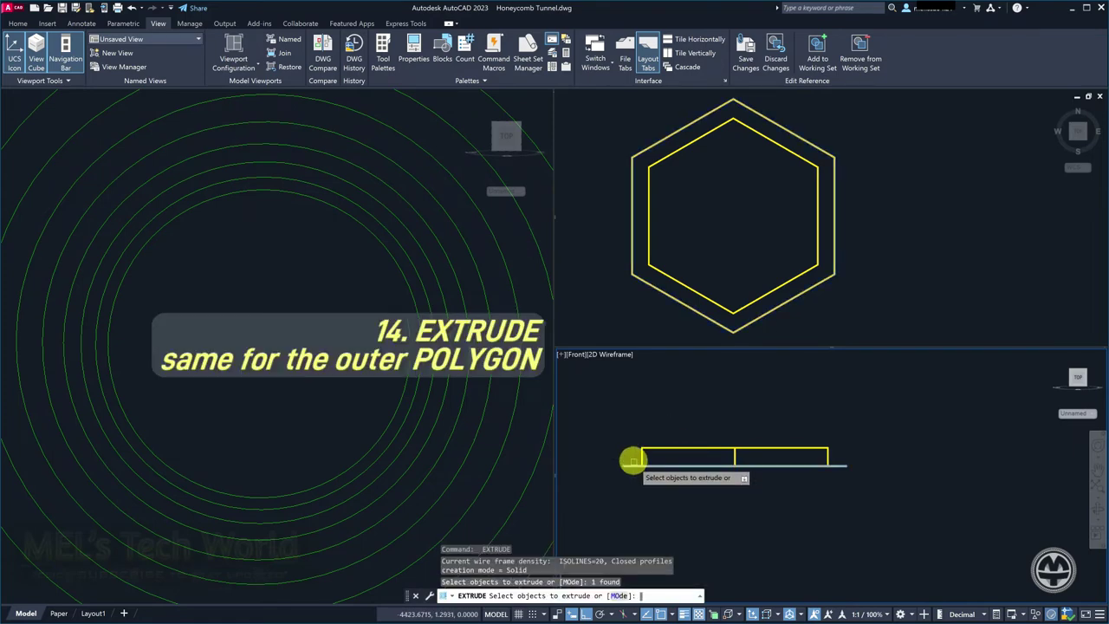
key(Return)
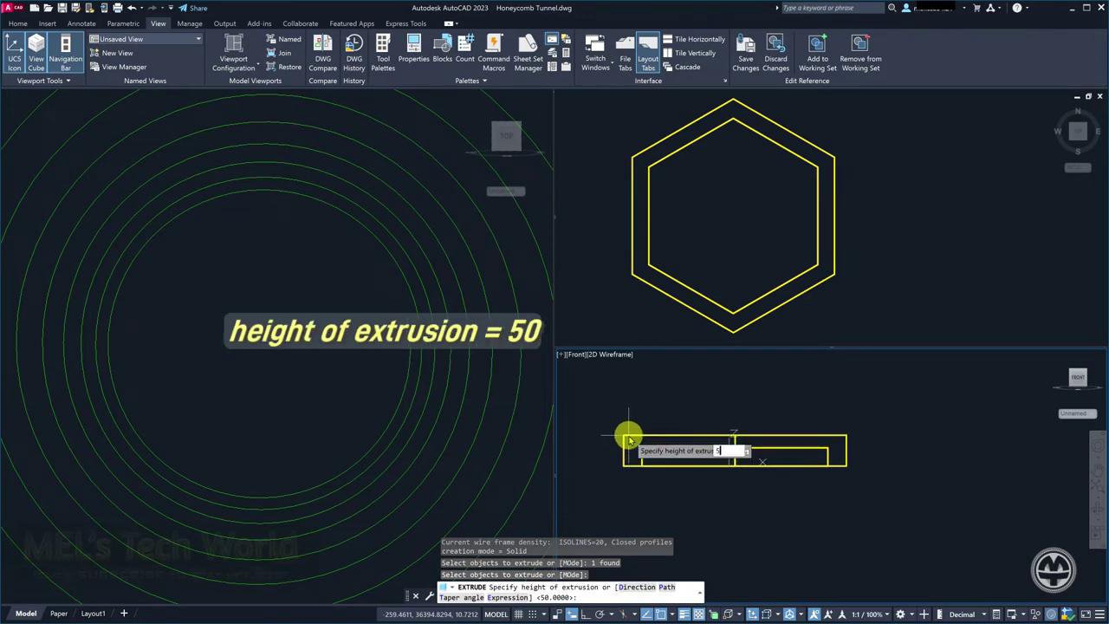
text(0)
key(Return)
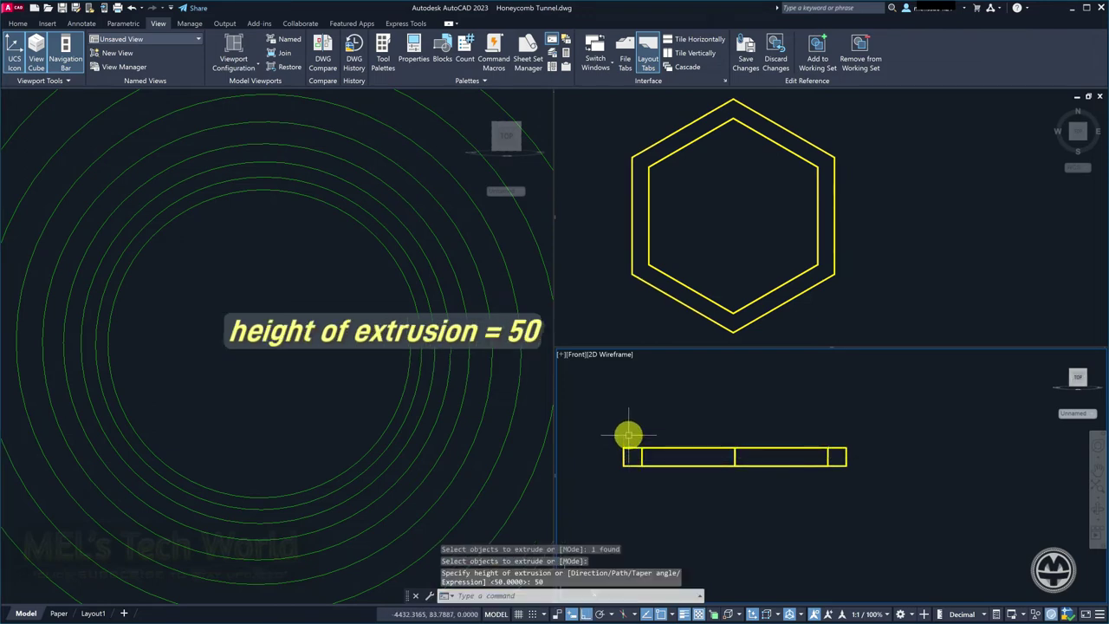
click(833, 326)
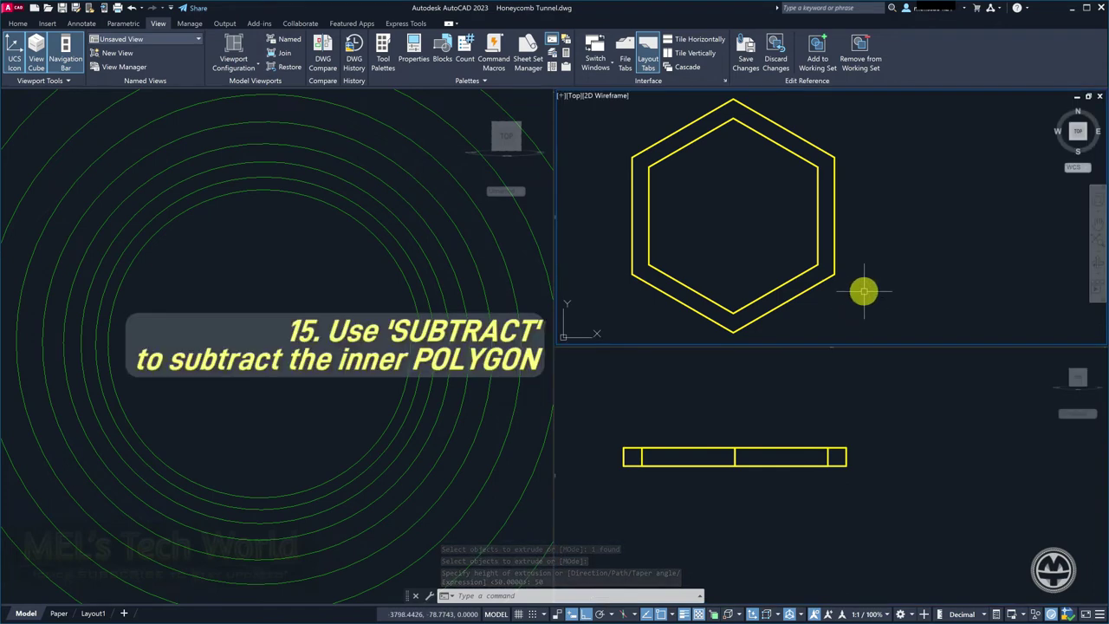
SUBTRACT the inner hexagon solid from the outer one, then activate the front viewport.
text(s)
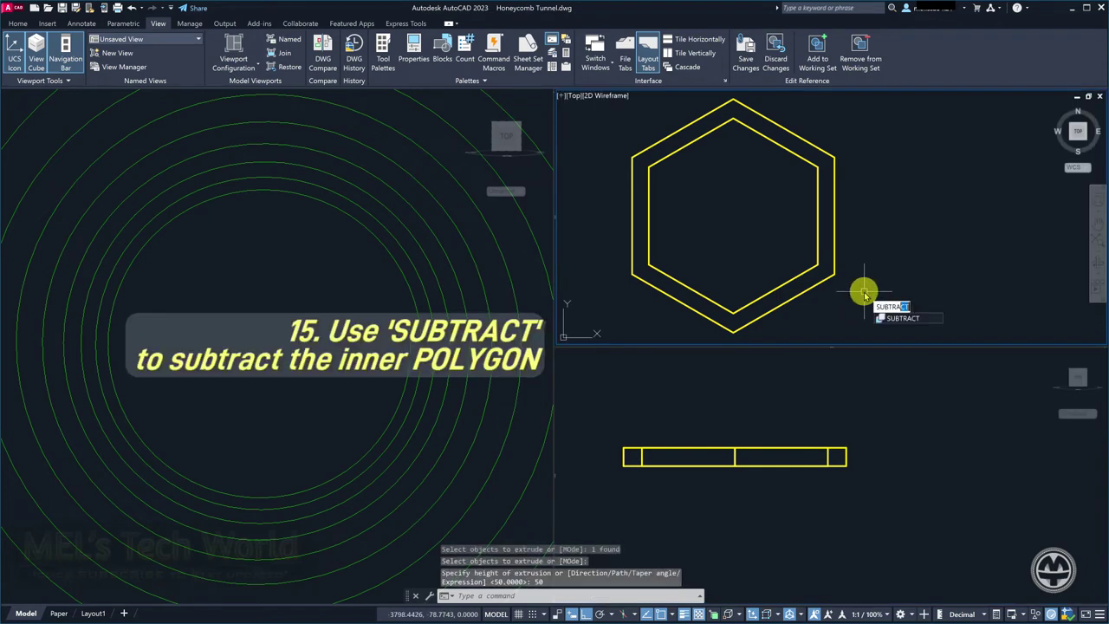
key(Return)
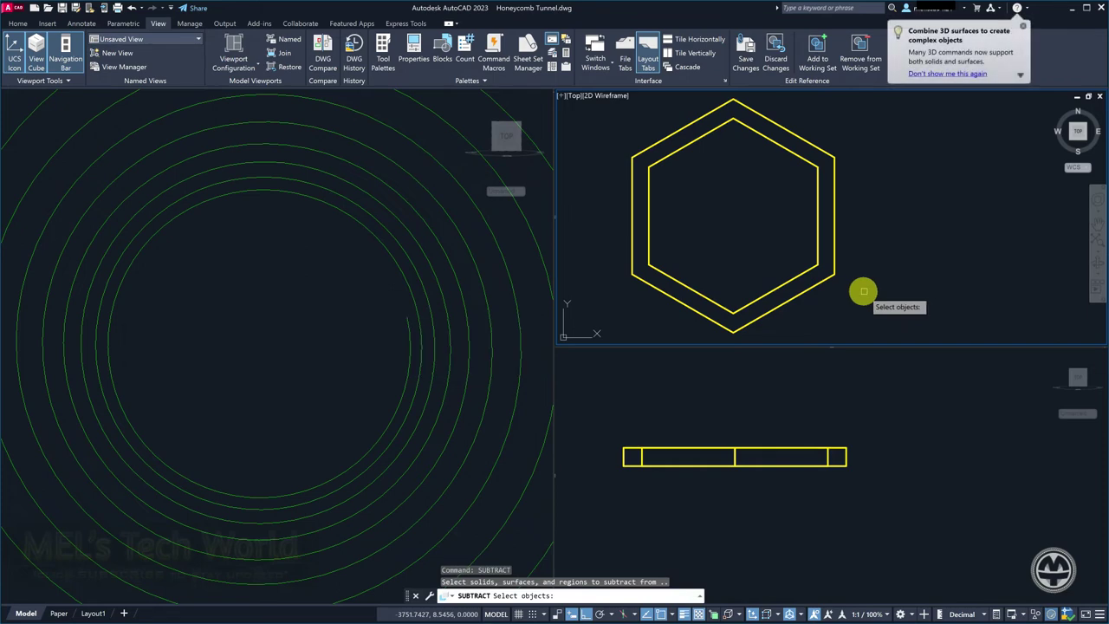
click(819, 281)
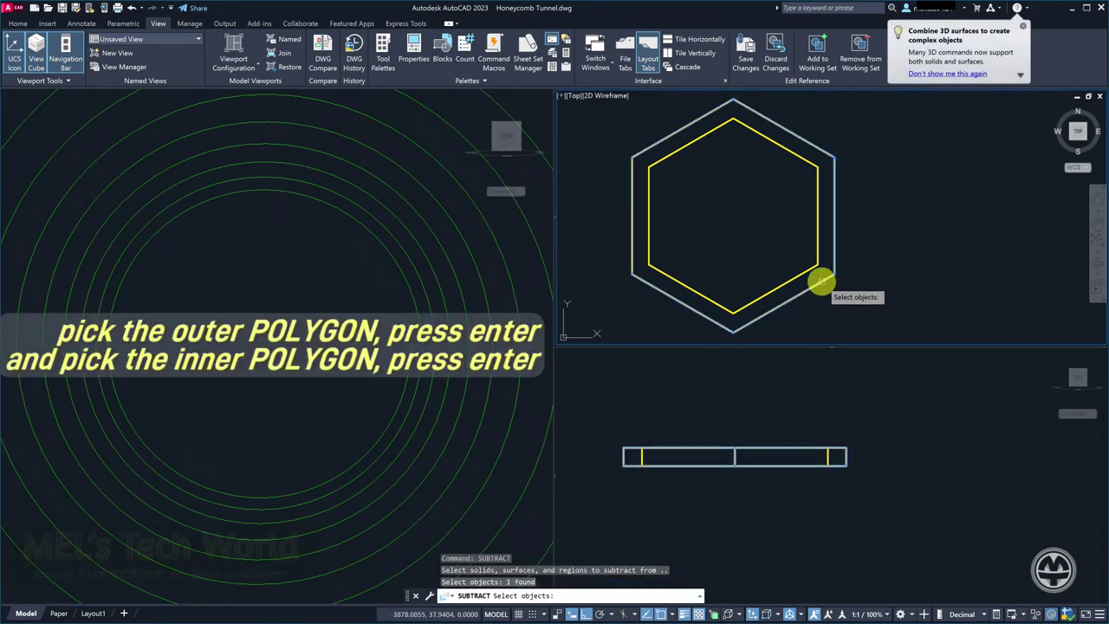
key(Return)
click(815, 268)
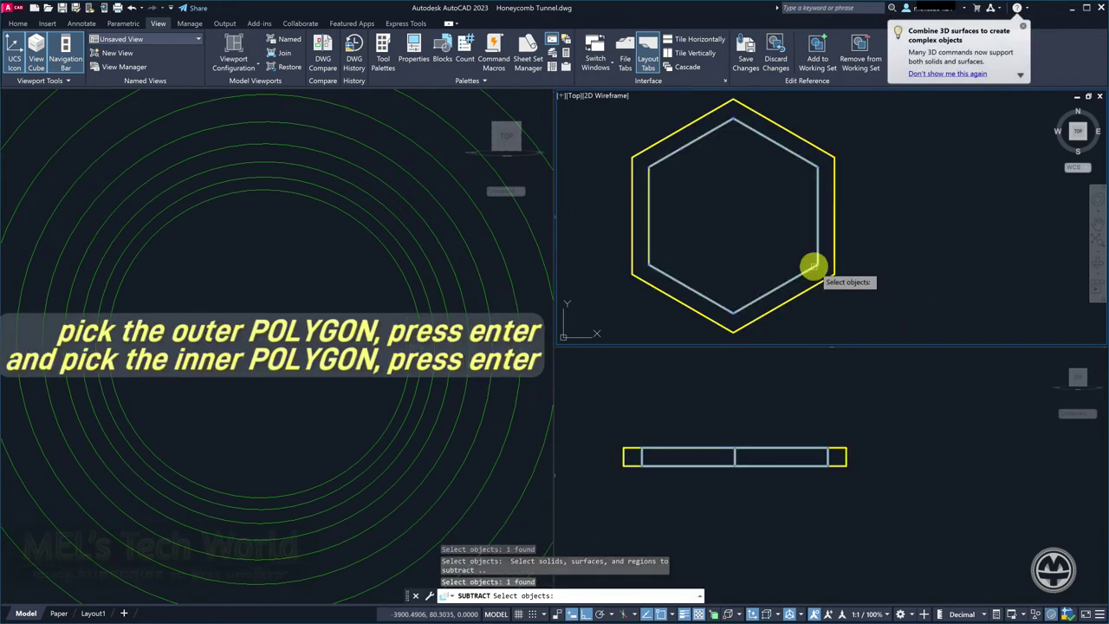
key(Return)
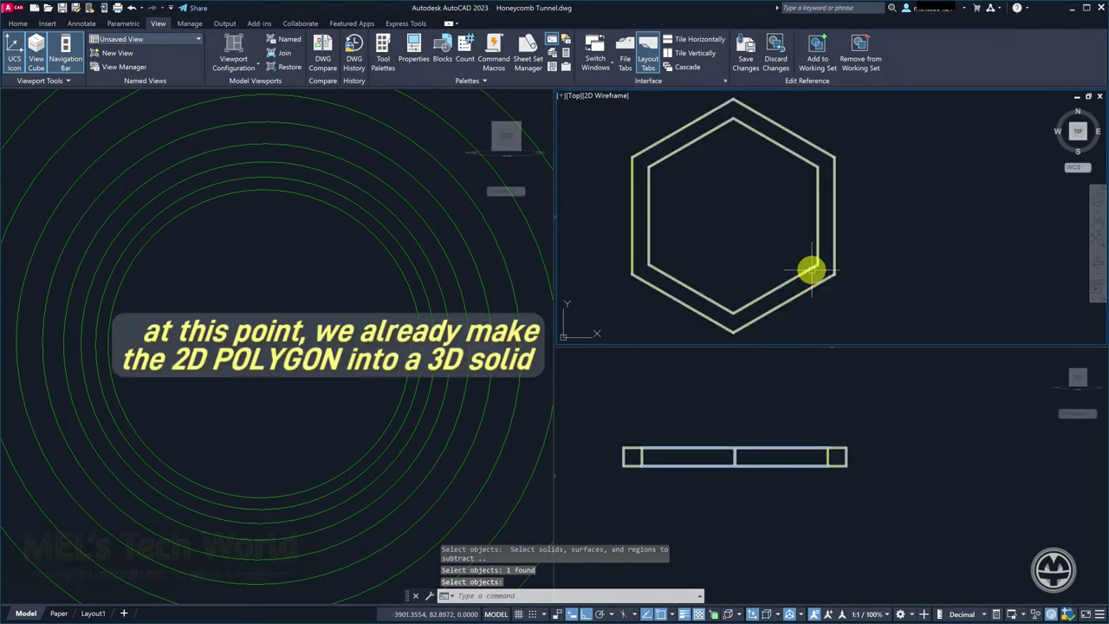
click(813, 268)
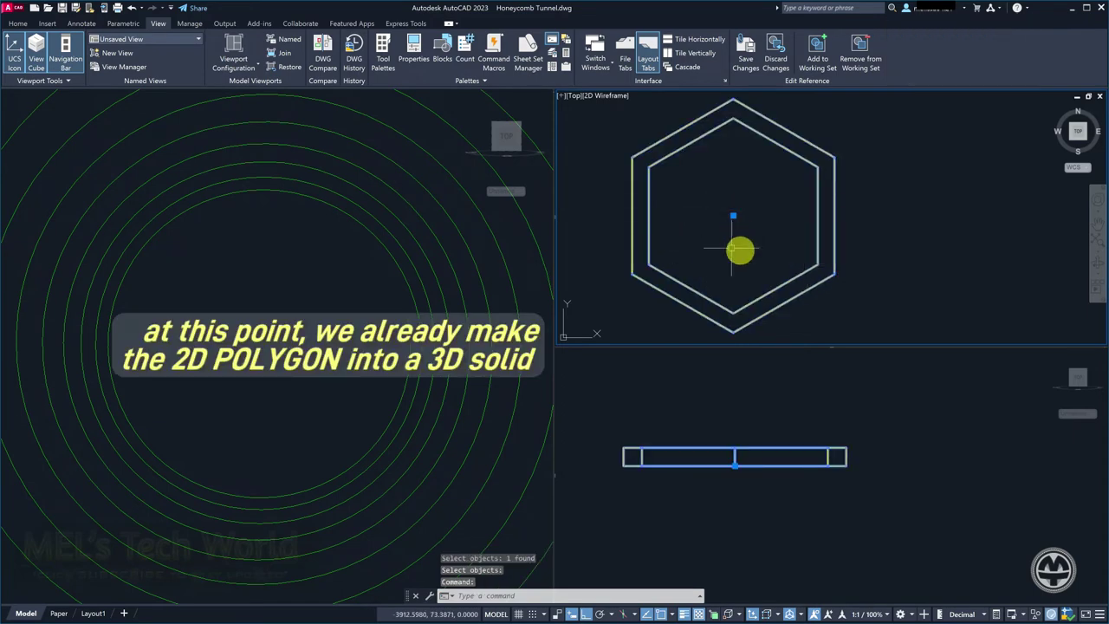
click(851, 418)
text(REFCLOSE)
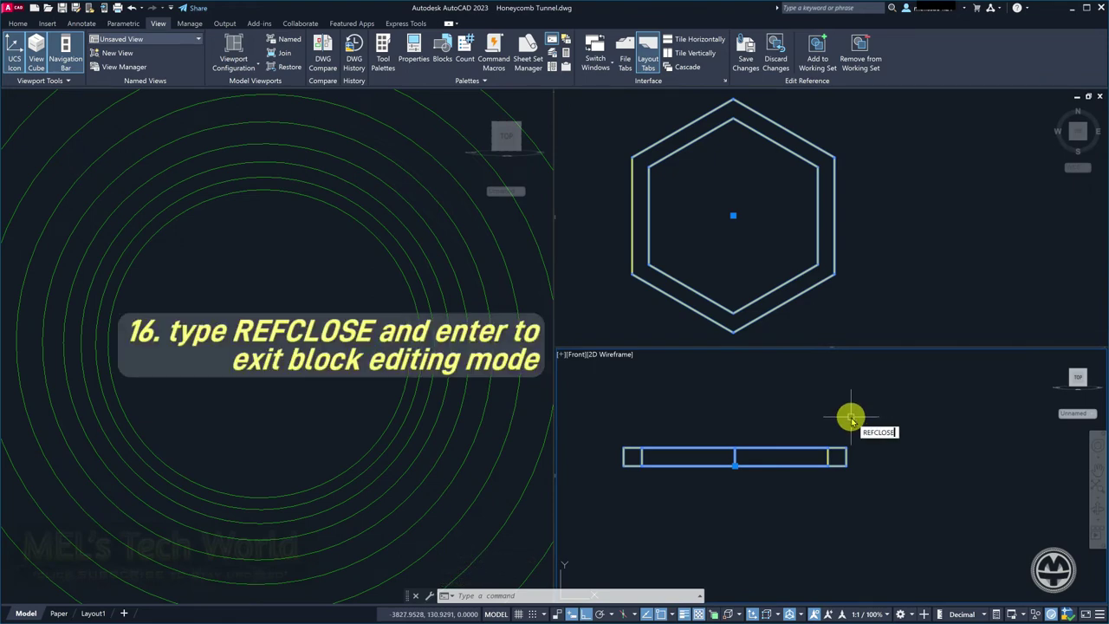
Save the HONEYCOMB block edits, then zoom and pan the top view to frame the array.
key(Return)
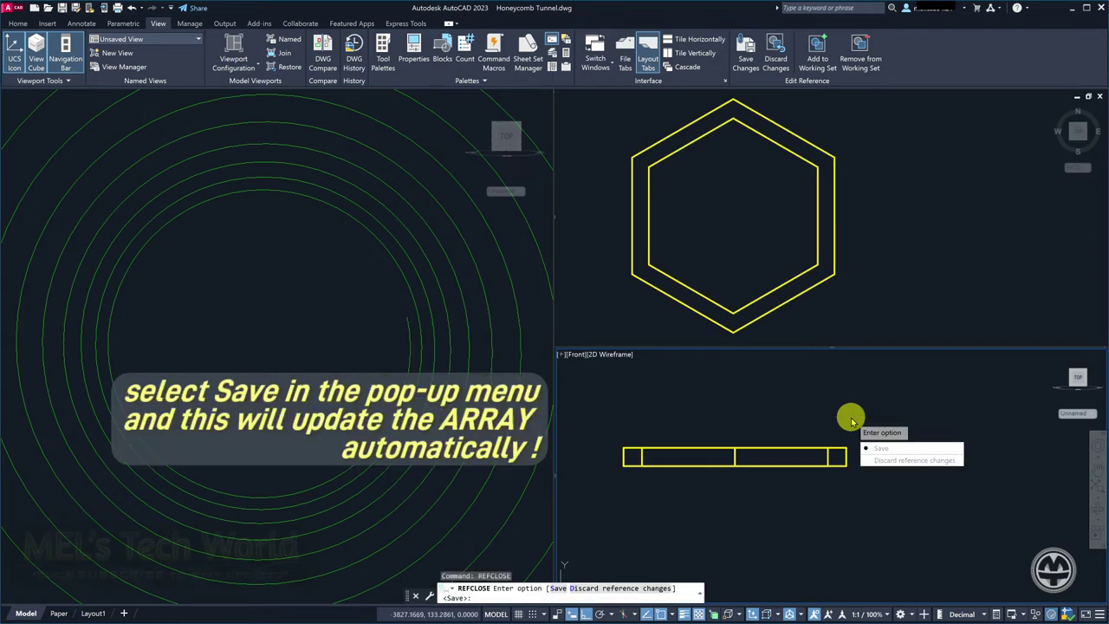
key(Return)
key(Return)
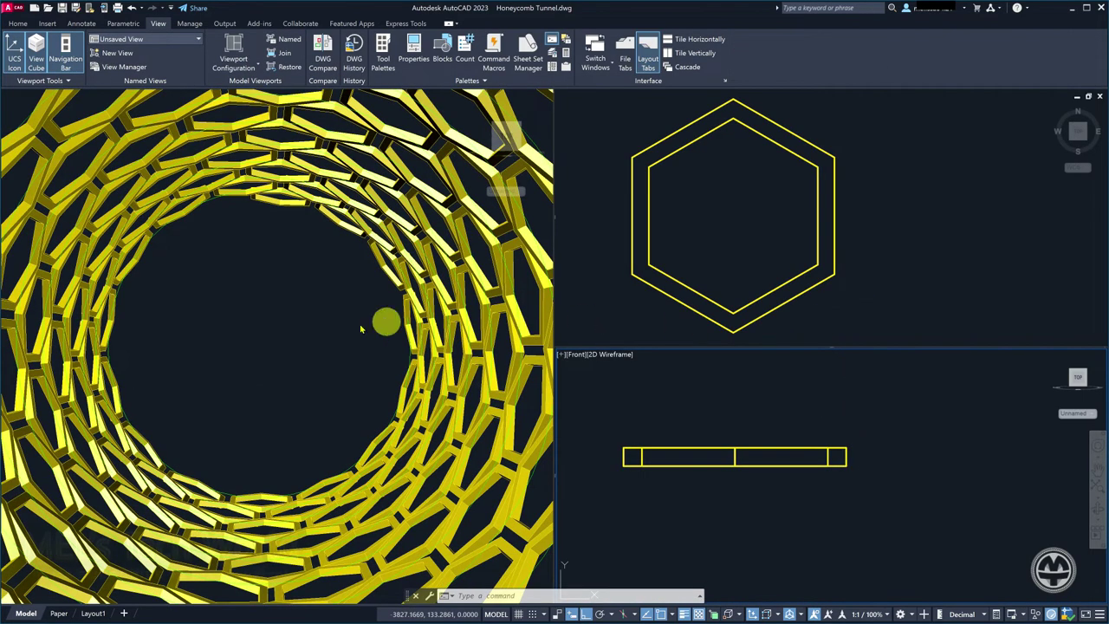
click(272, 338)
click(902, 316)
scroll(801, 312, down, 2)
scroll(801, 312, down, 3)
middle_drag(832, 265, 709, 259)
Set the helix Height to 80000 in the Properties palette.
click(997, 297)
key(ctrl+1)
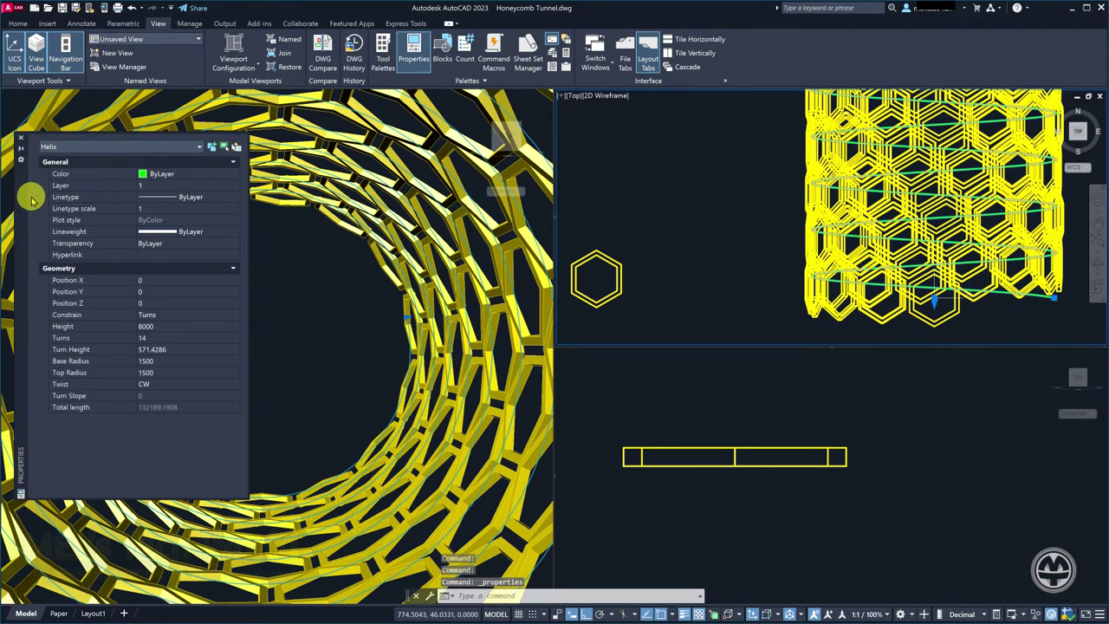
drag(23, 217, 570, 243)
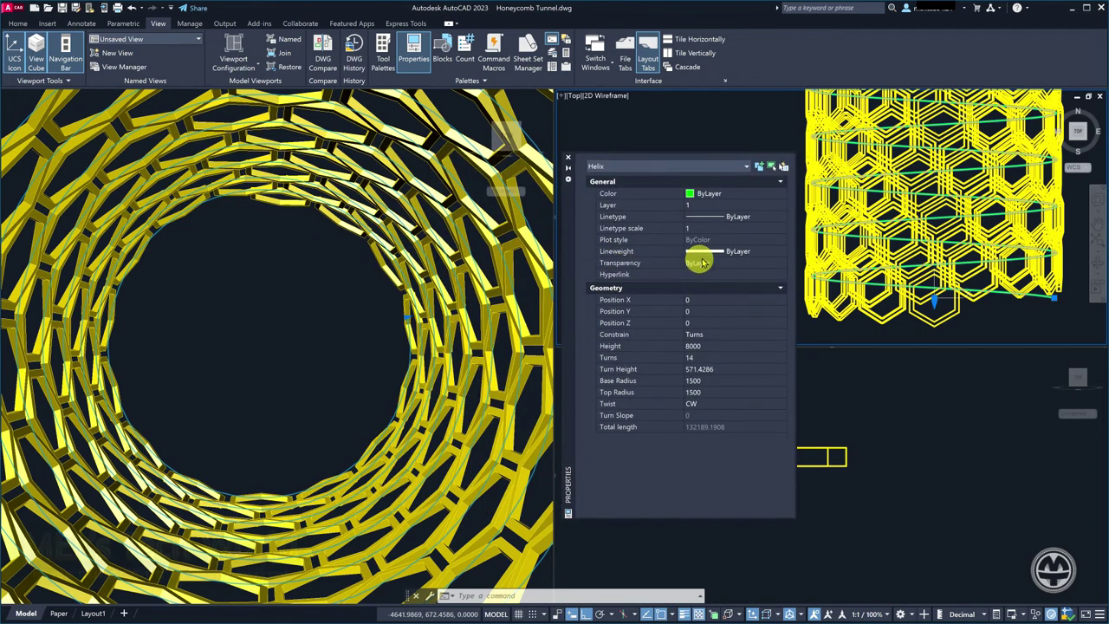
click(714, 347)
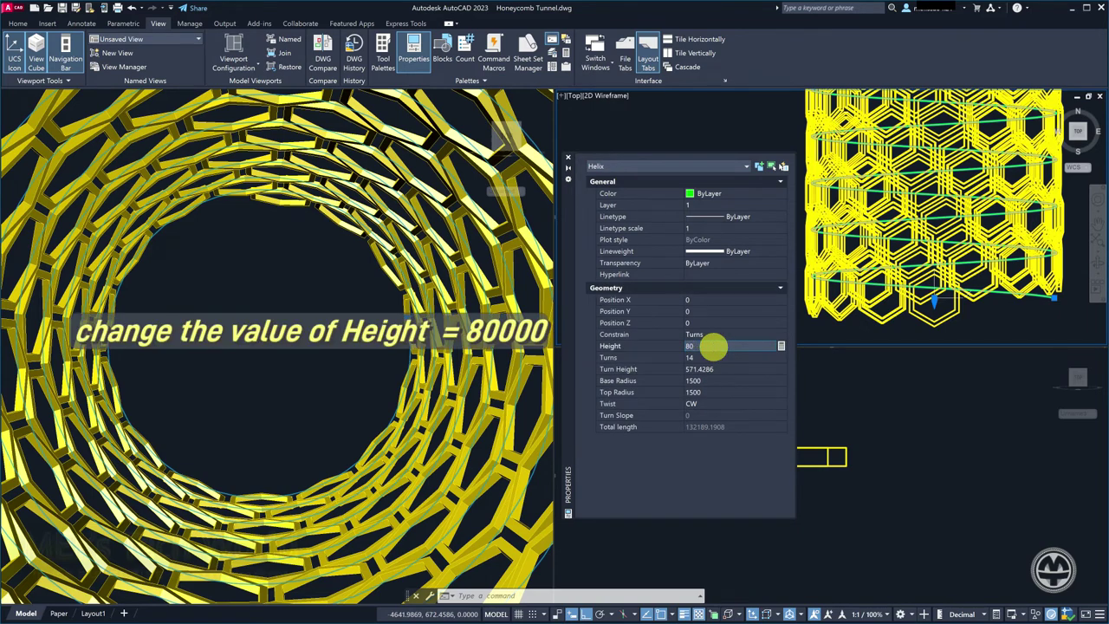
text(80000)
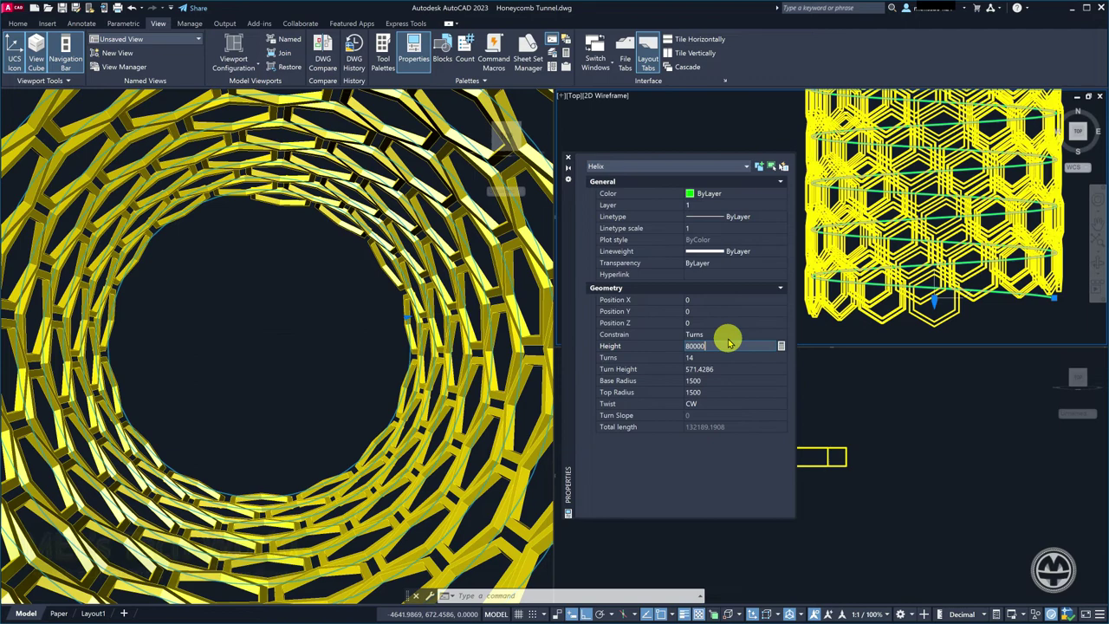
key(Return)
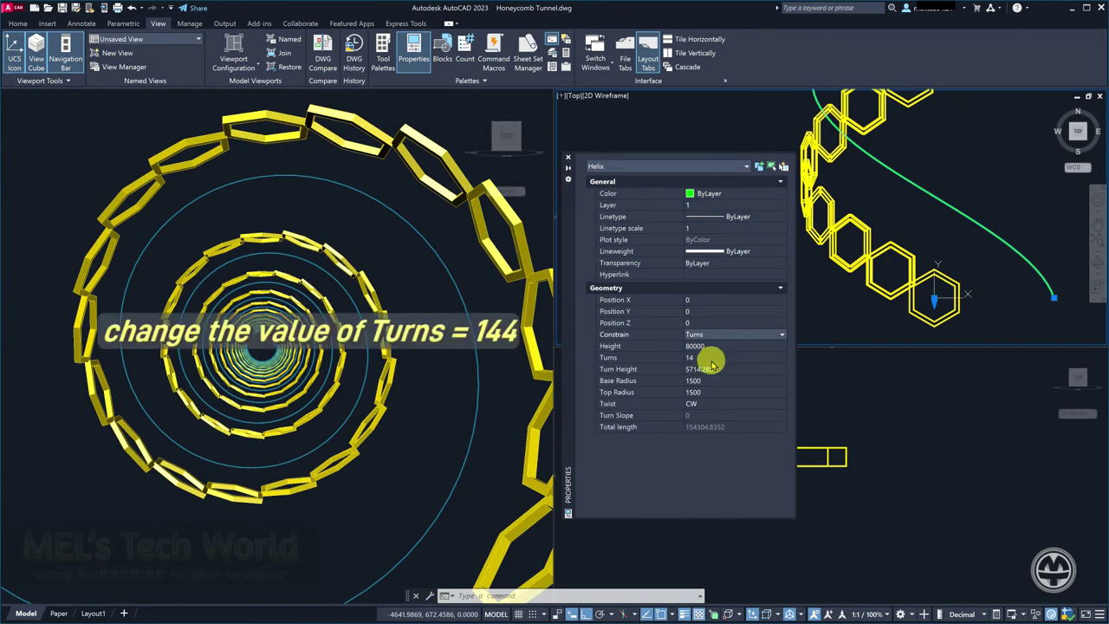
Set the helix Turns to 144 and close the Properties palette.
click(710, 358)
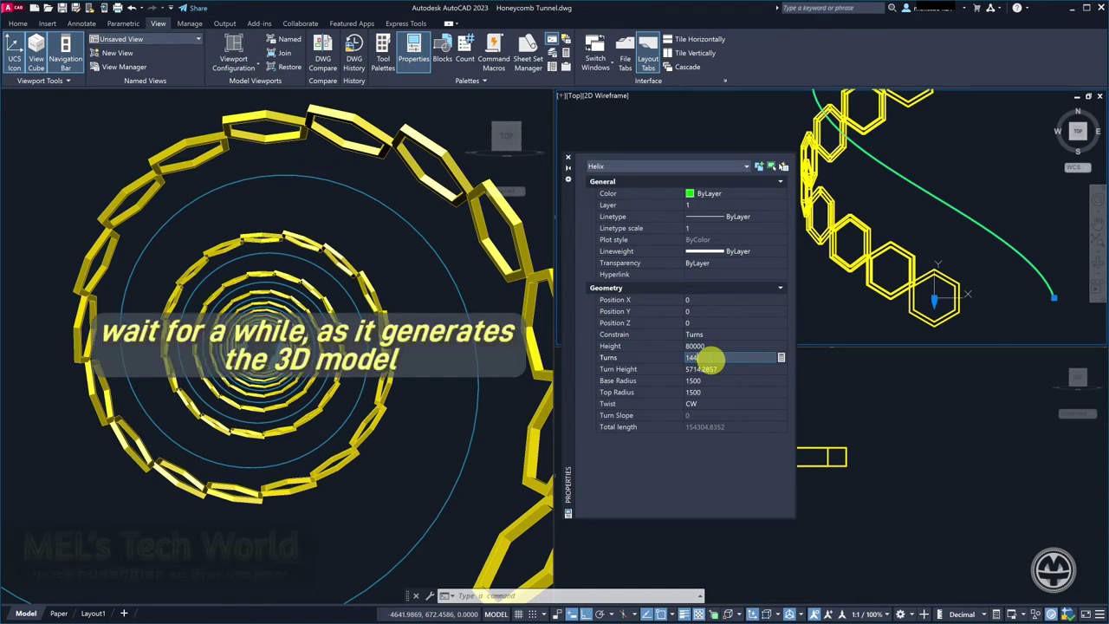
text(4)
key(Return)
click(715, 366)
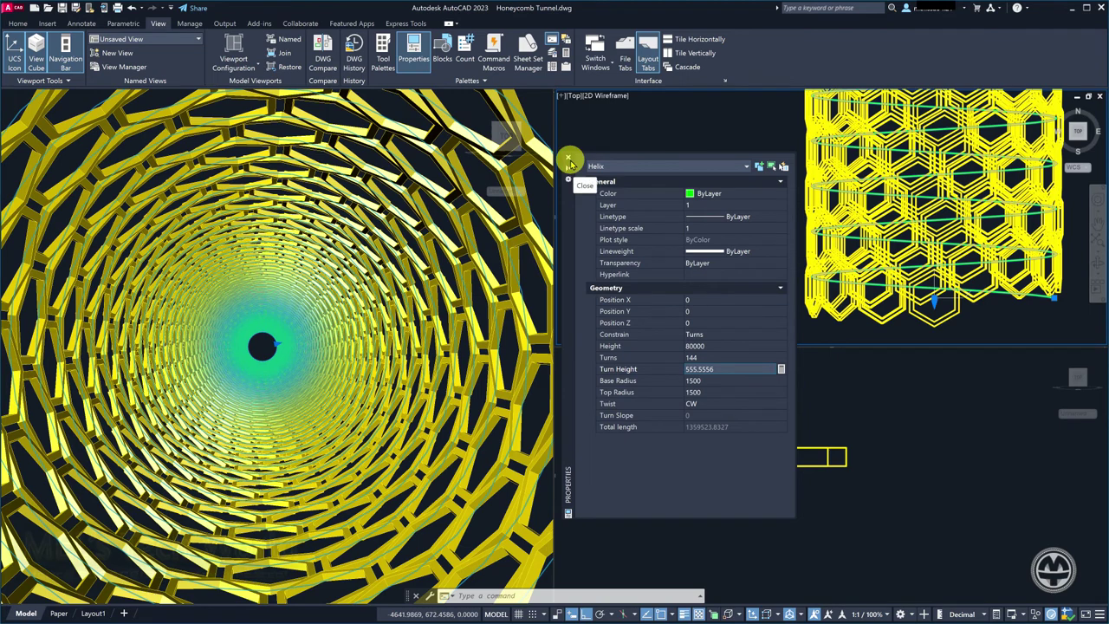
click(570, 161)
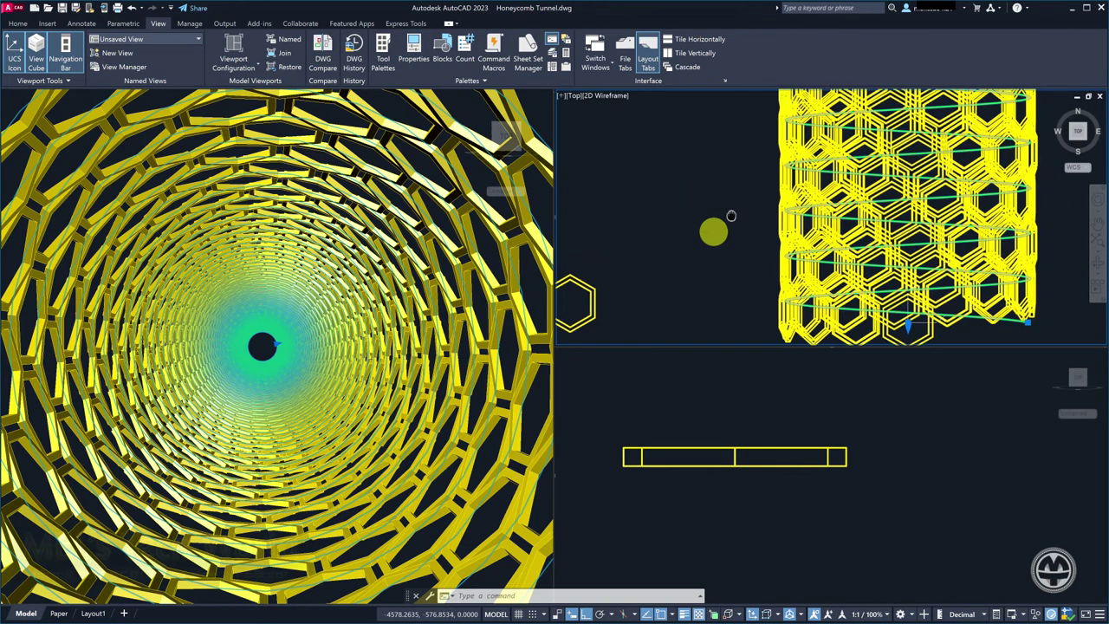
Zoom out and pan the top view to show the whole densely packed tube.
scroll(696, 243, down, 4)
scroll(711, 226, down, 3)
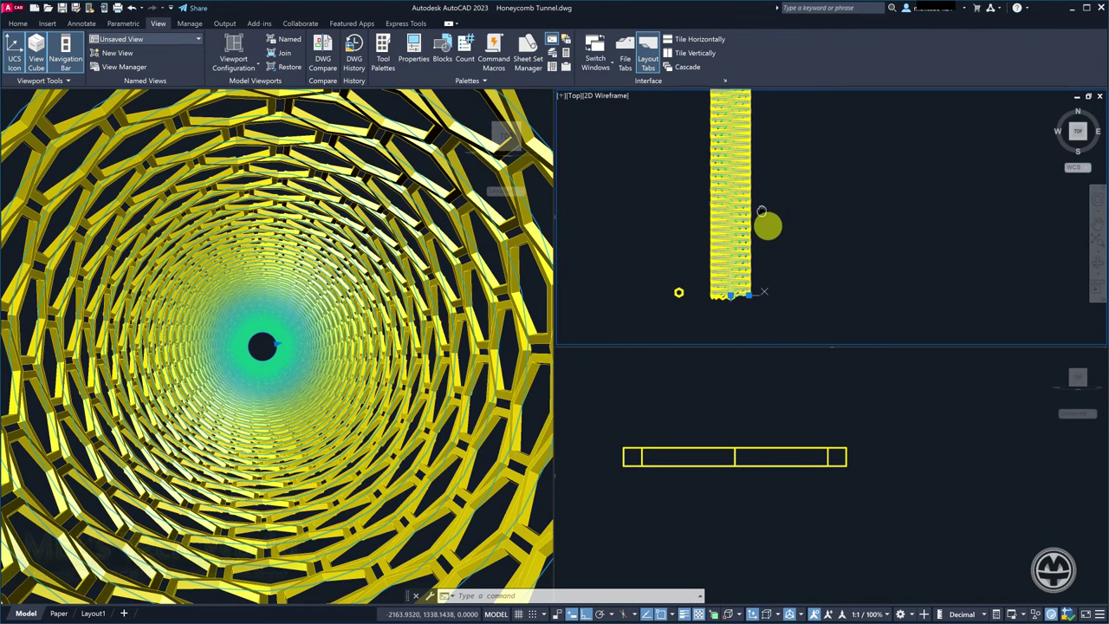
scroll(762, 216, down, 3)
middle_drag(854, 208, 833, 249)
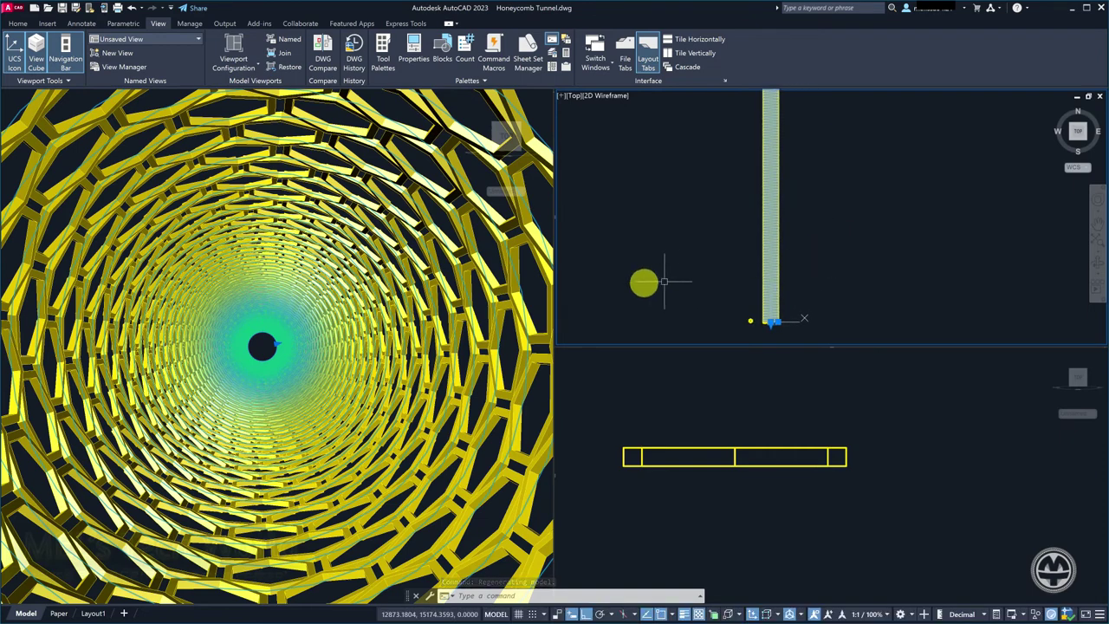
key(Escape)
key(Escape)
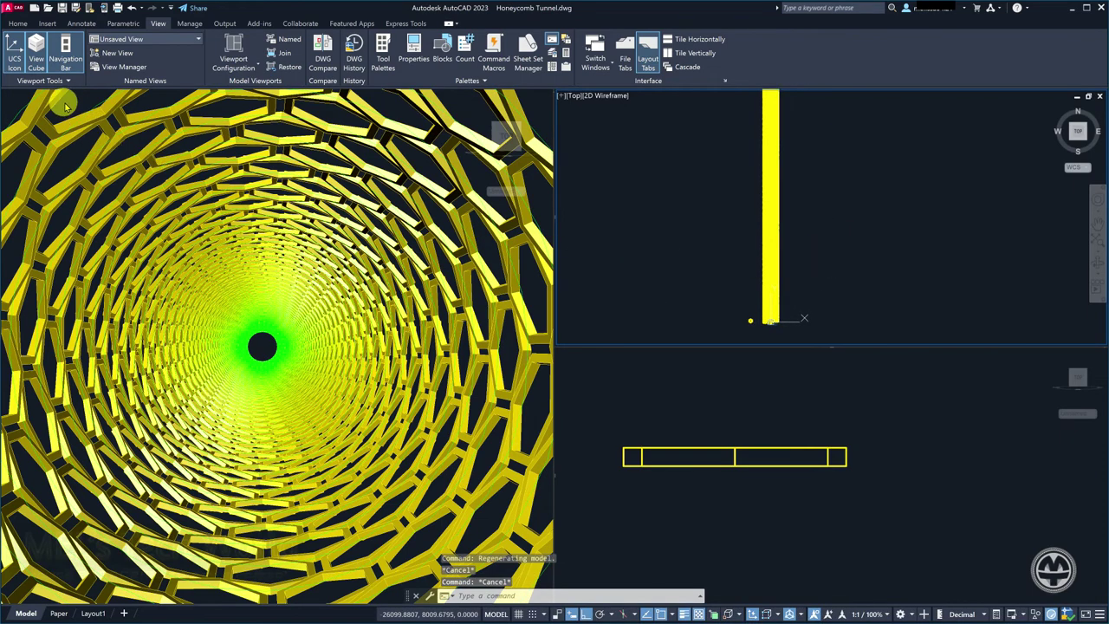
click(76, 103)
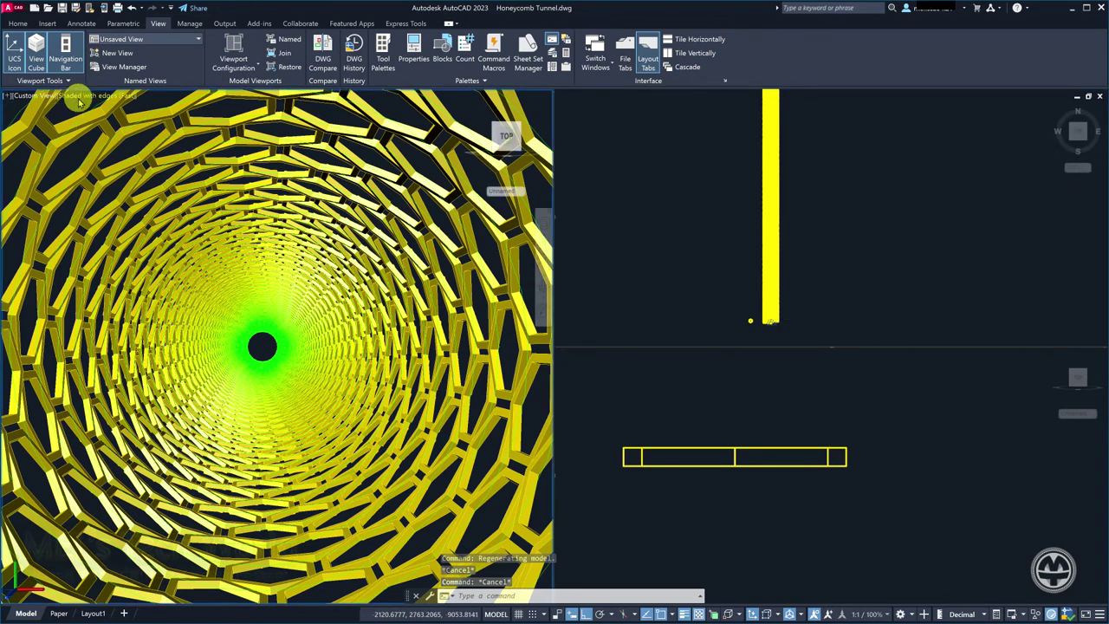
Switch the 3D tunnel viewport to the Shades of Gray visual style.
click(79, 102)
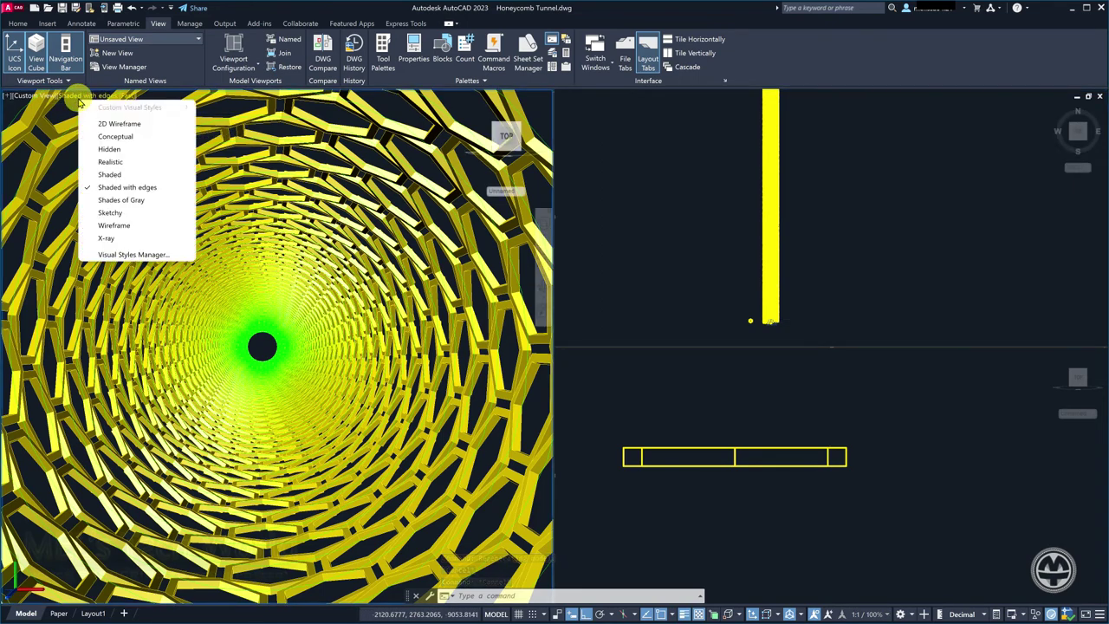
click(96, 200)
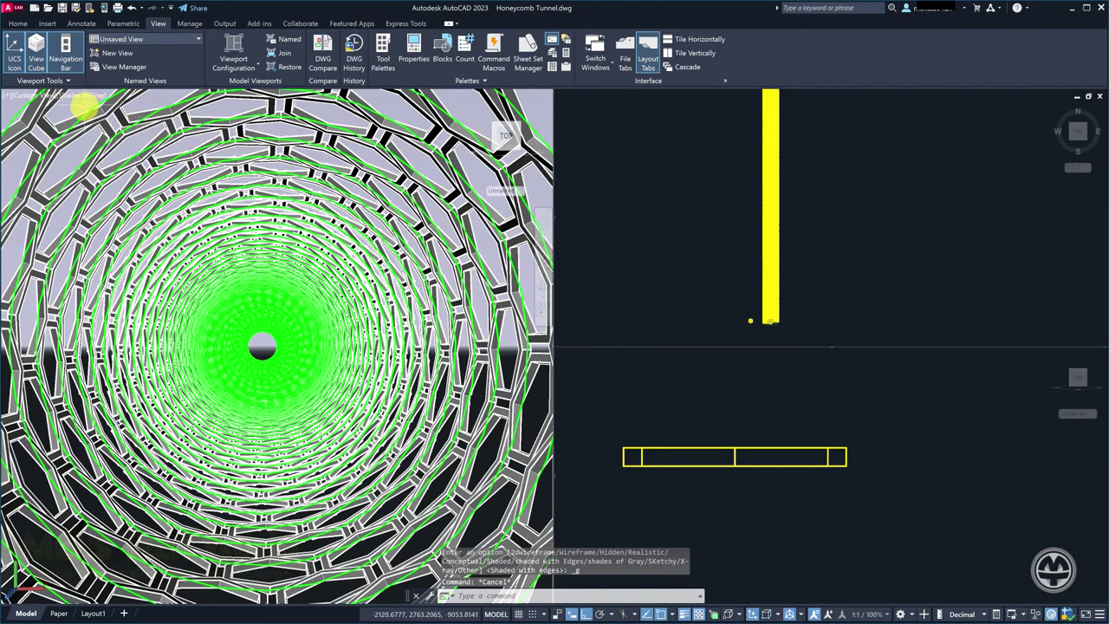
click(192, 235)
Turn off layer 1, which holds the helix, in the Layer manager.
text(LA)
key(Return)
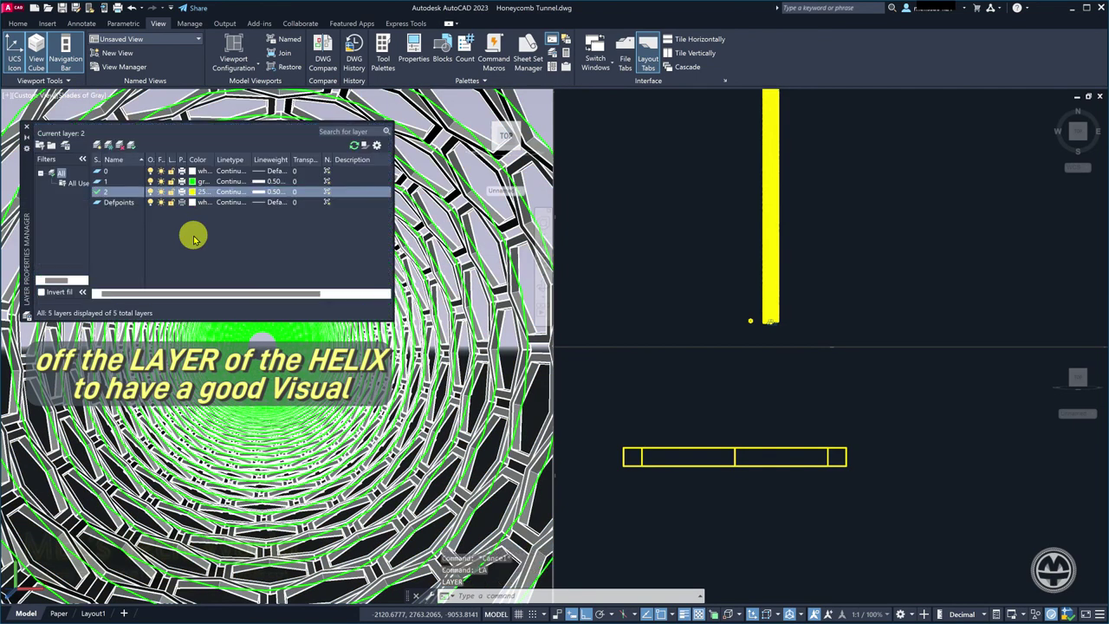
click(160, 182)
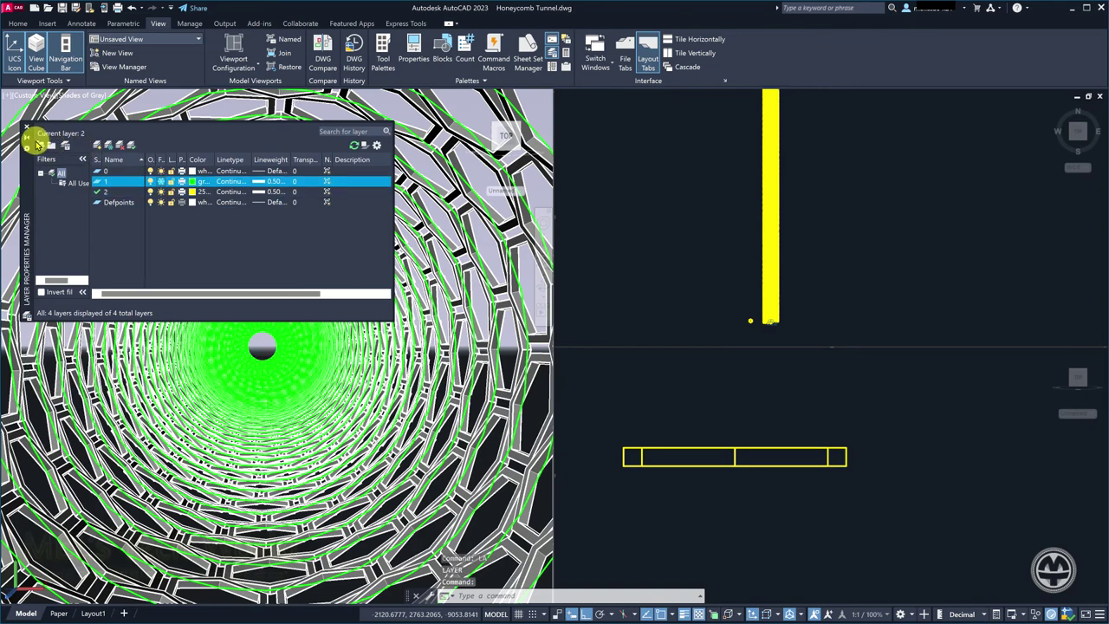
click(26, 130)
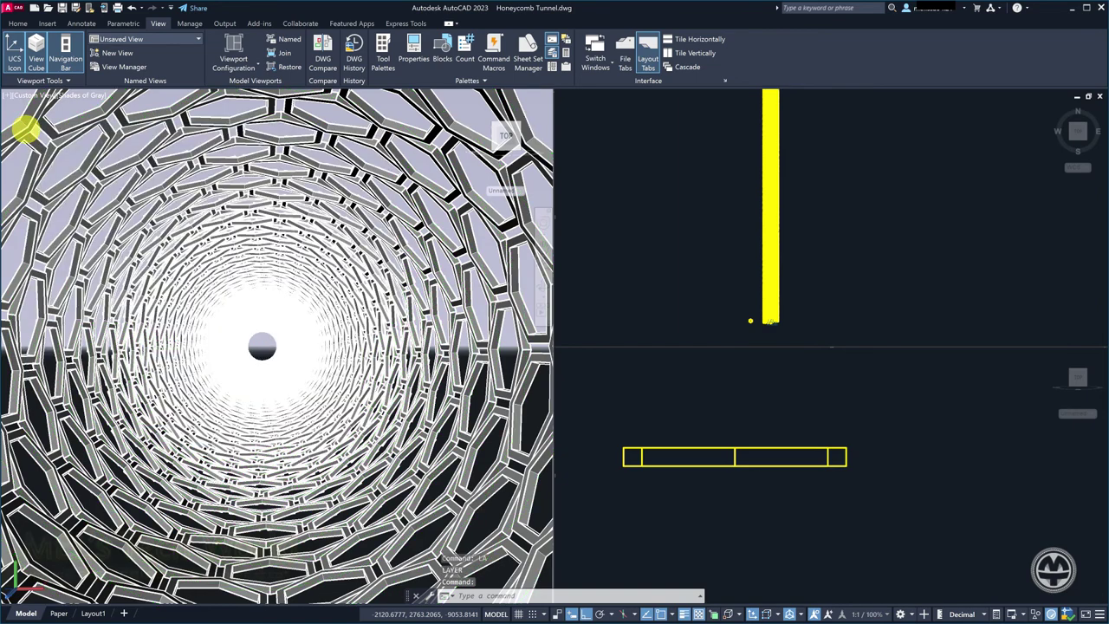
Set the tunnel view to Wireframe and look through the saved Camera1 view.
click(69, 101)
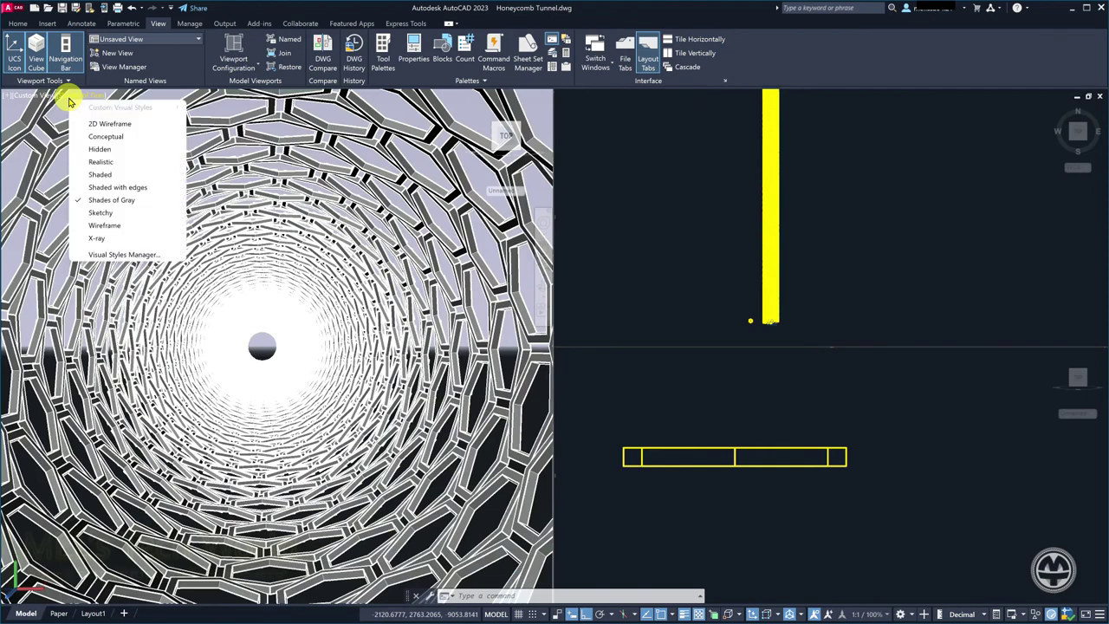
click(99, 239)
click(26, 95)
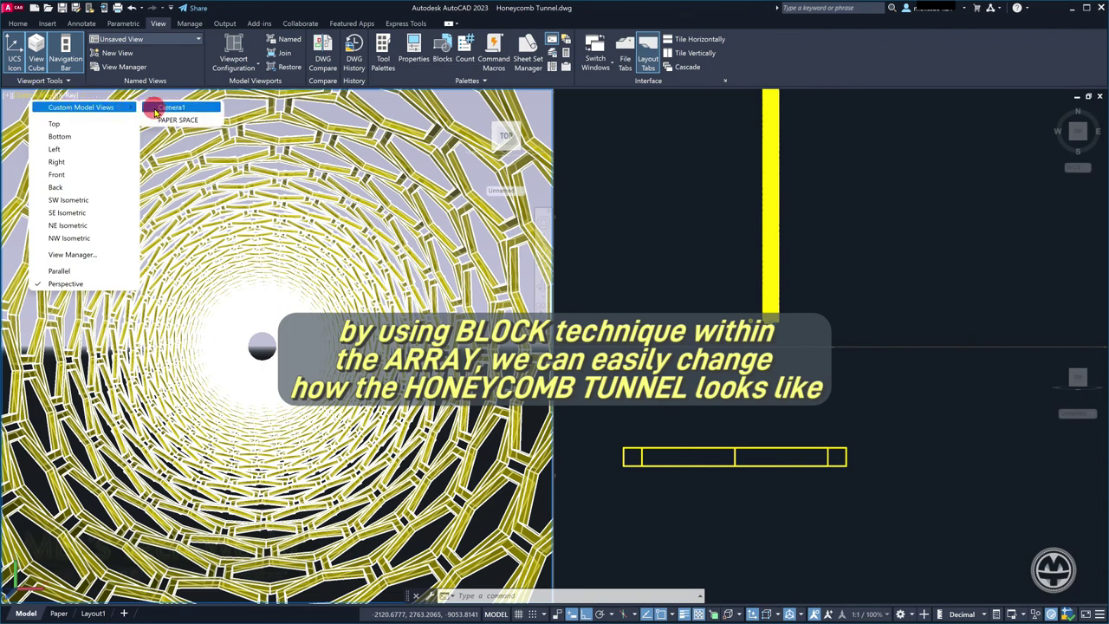
click(154, 108)
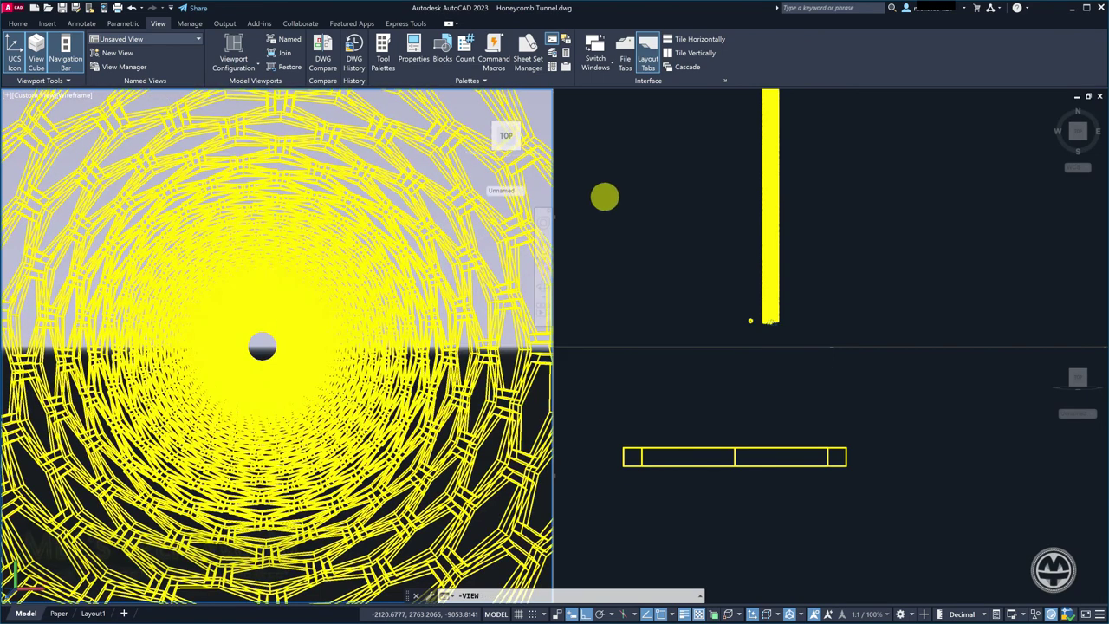
Switch the tunnel view to Shaded with edges and pick a viewport layout option.
click(71, 104)
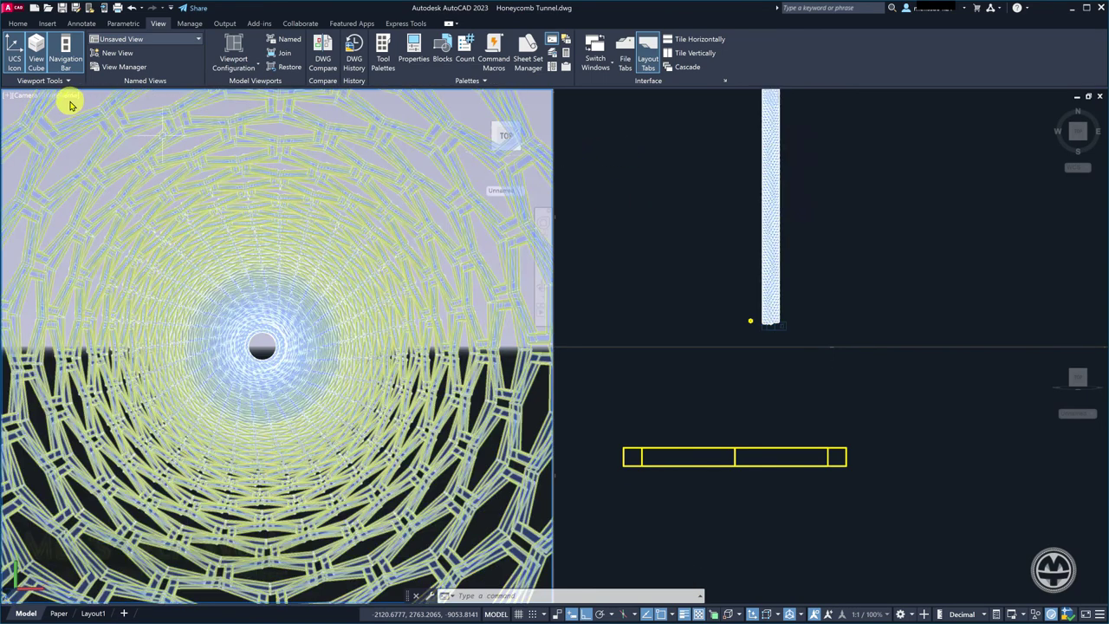
click(66, 100)
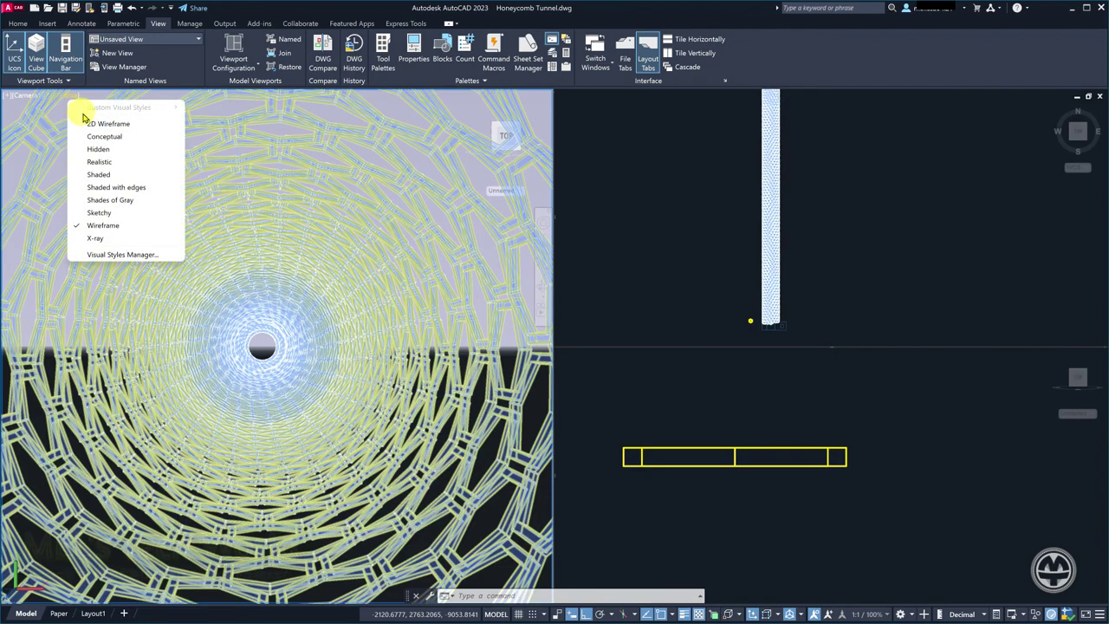
click(116, 187)
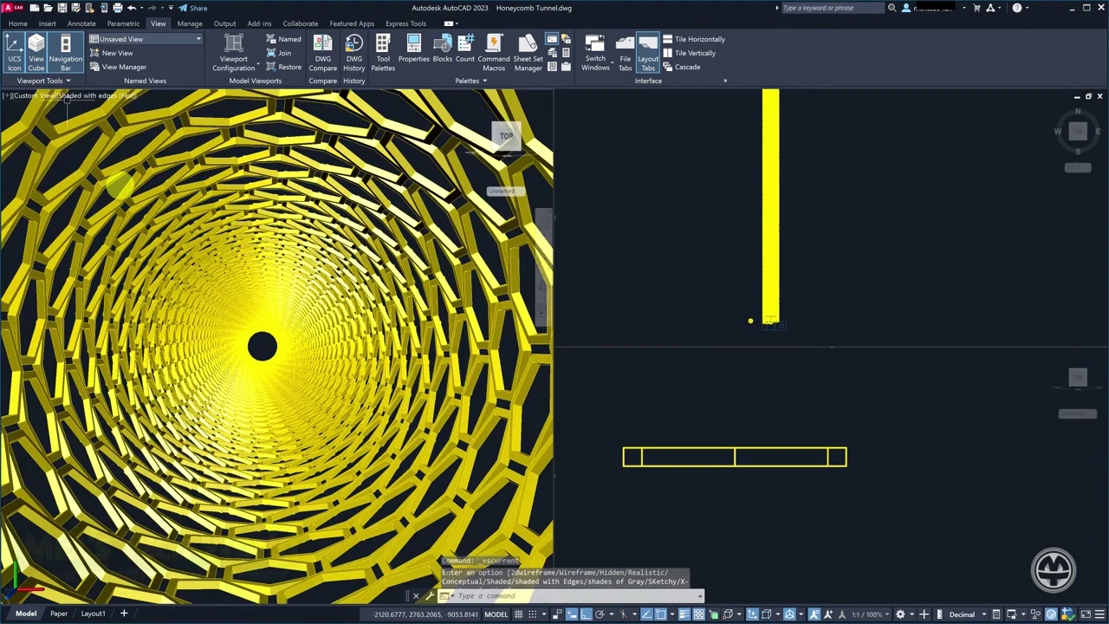
click(258, 69)
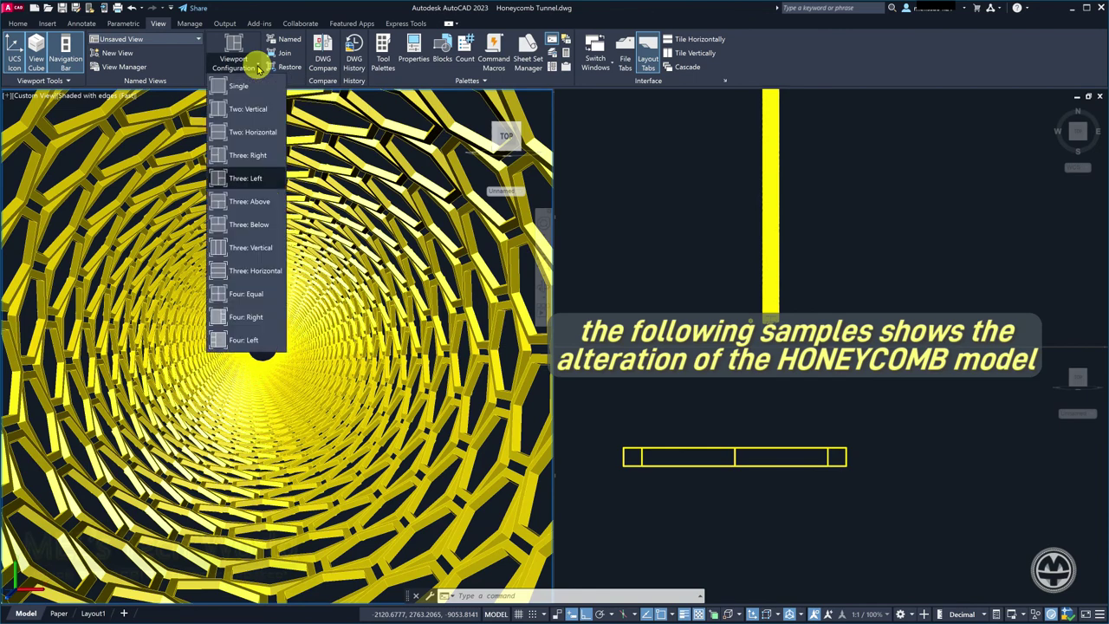
click(242, 85)
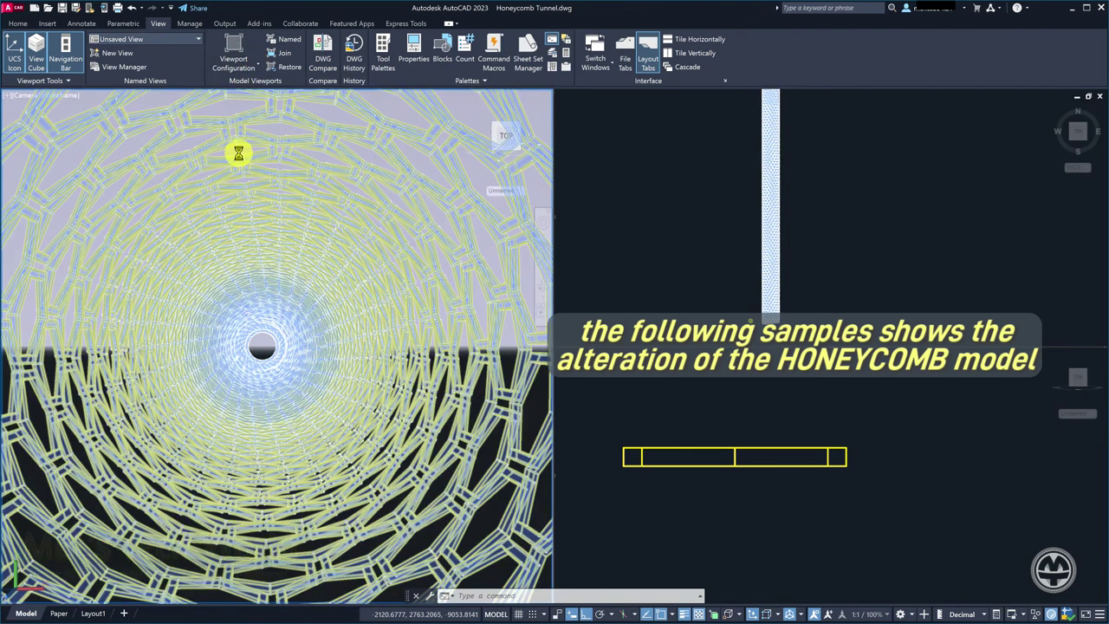